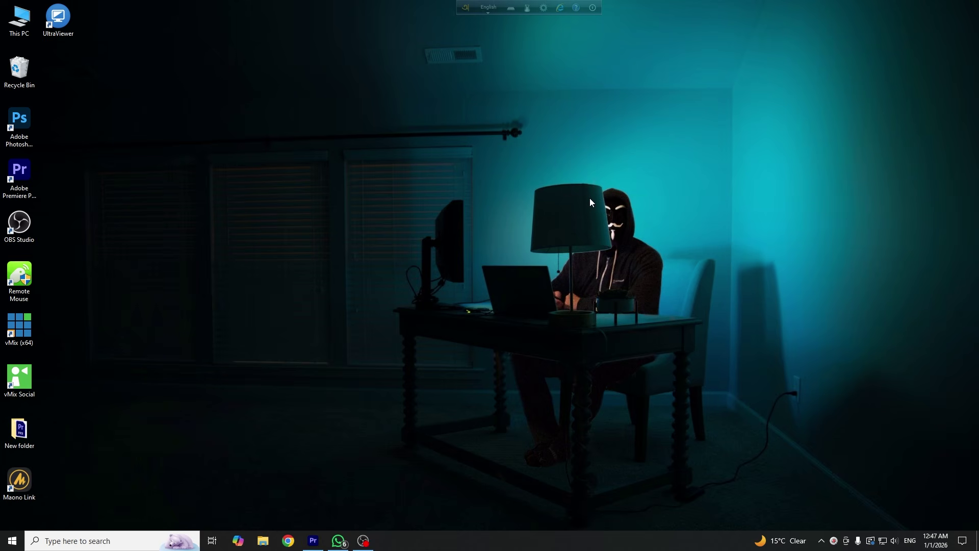
right_click(582, 192)
click(609, 221)
right_click(594, 165)
click(622, 196)
- Switch to Adobe Premiere Pro and show the open project's media
click(310, 545)
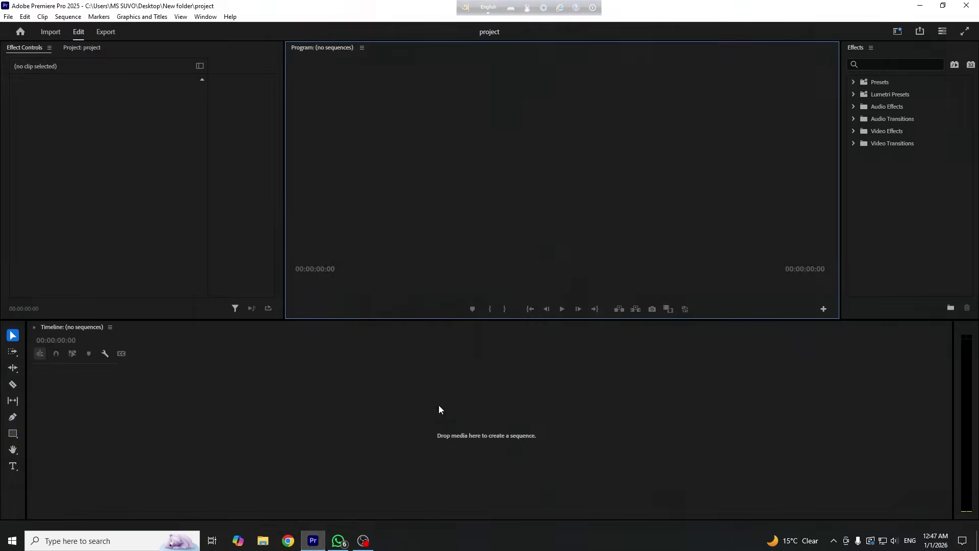
click(568, 148)
click(470, 400)
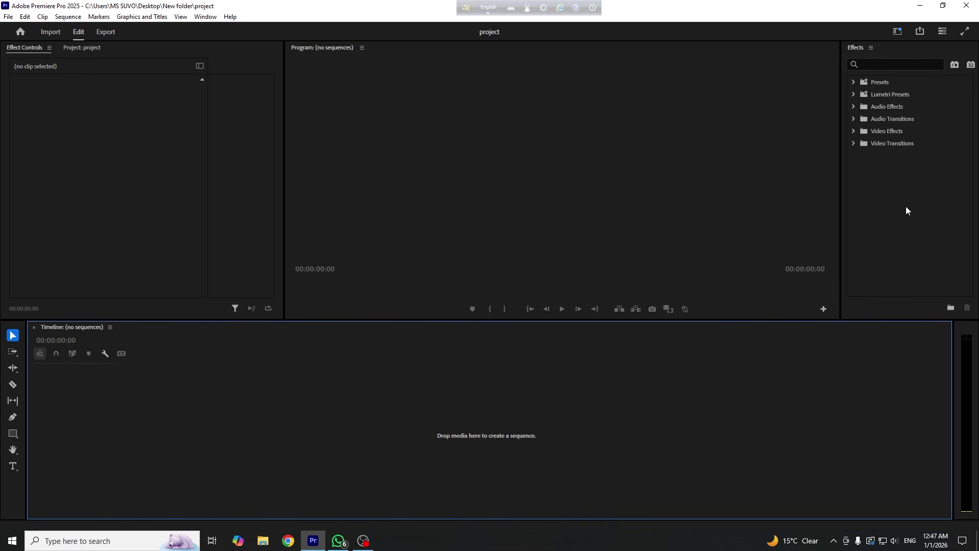
click(80, 47)
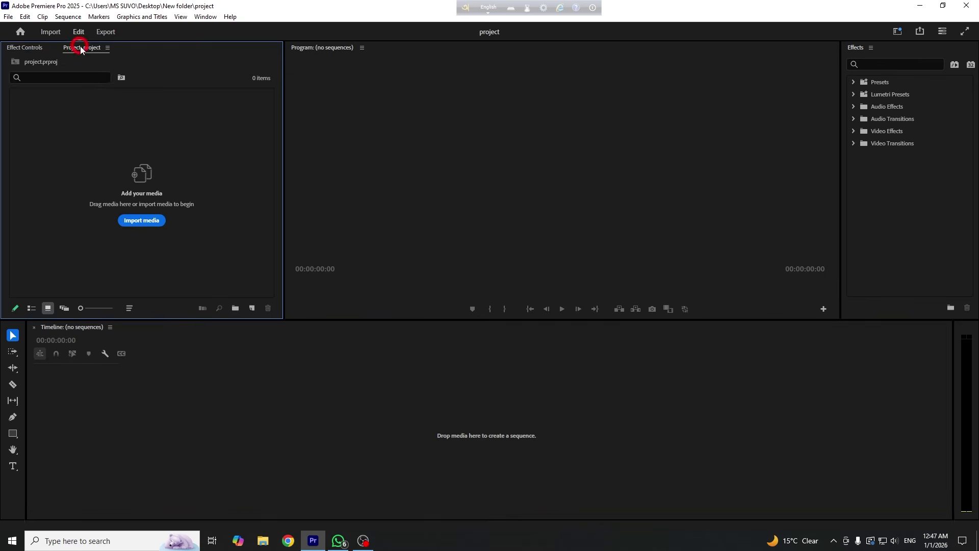
right_click(188, 151)
click(166, 148)
right_click(109, 139)
right_click(95, 135)
click(78, 133)
right_click(78, 133)
click(57, 128)
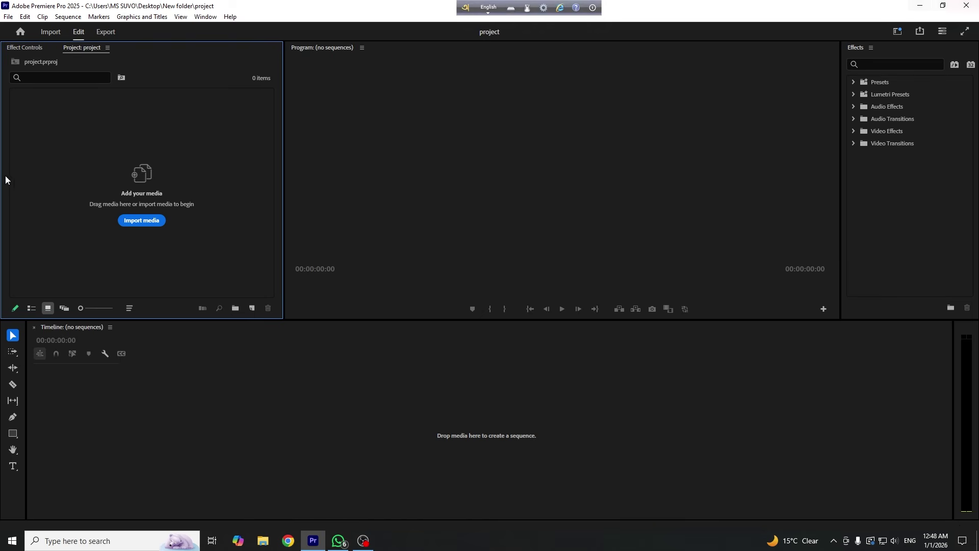
- View the effect controls enlarged to the full workspace, restore the layout and return to the project's media
click(23, 46)
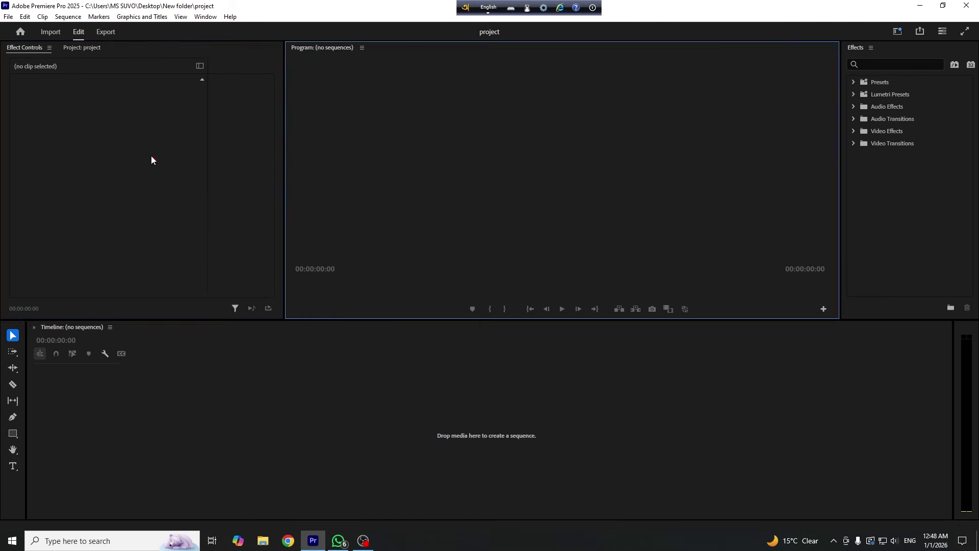
double_click(25, 46)
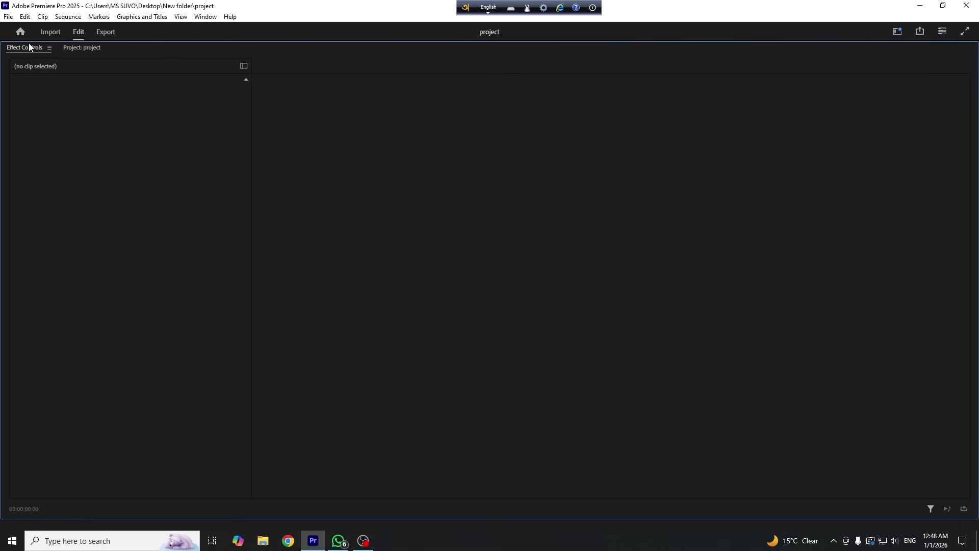
double_click(28, 46)
click(85, 48)
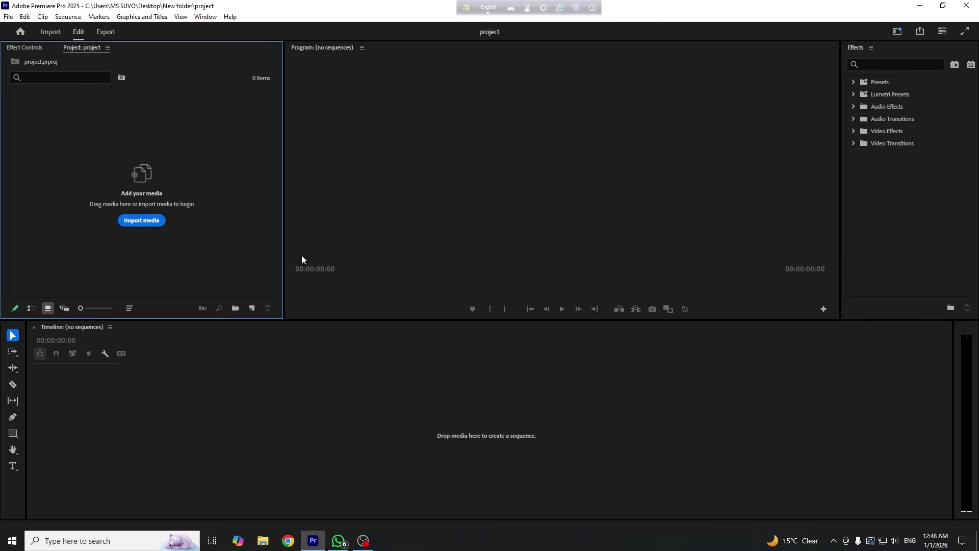
click(128, 224)
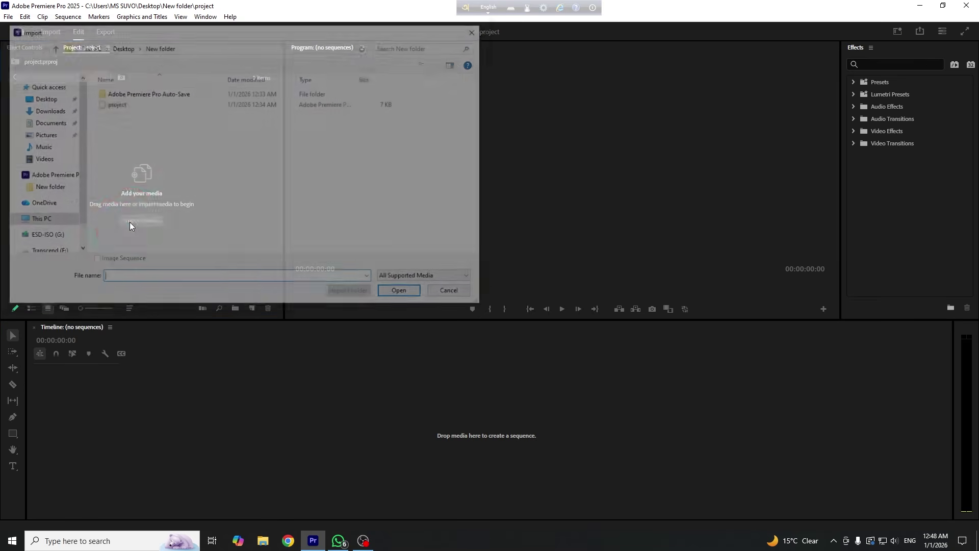
click(450, 292)
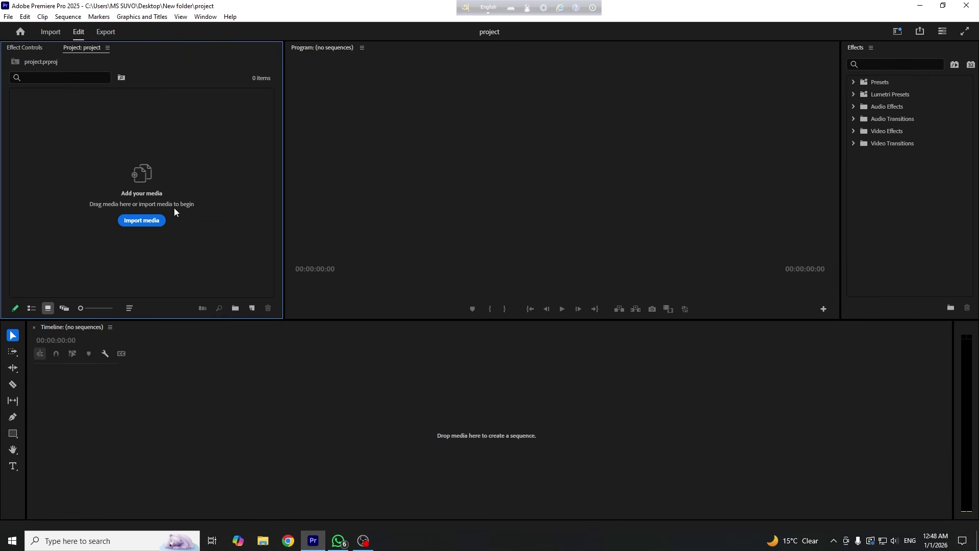
key(ctrl+i)
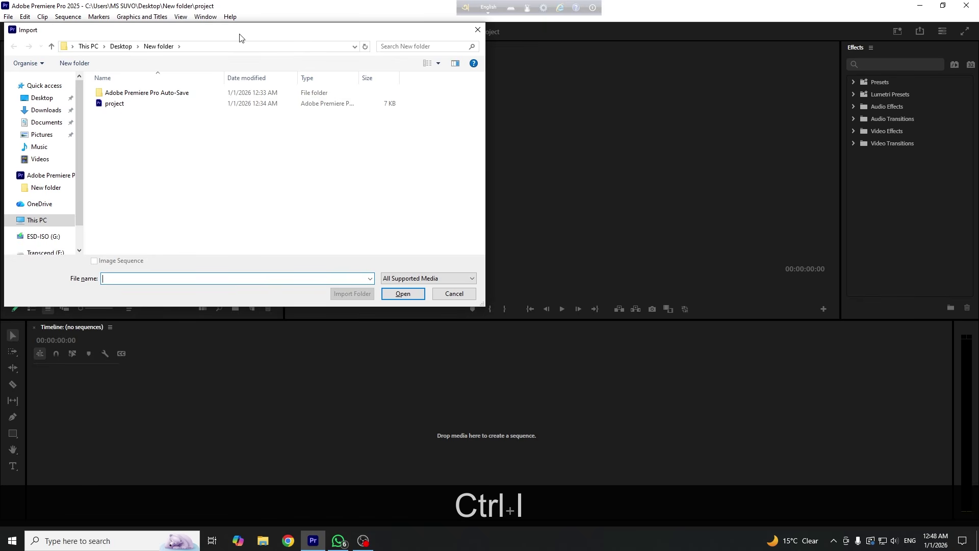
click(456, 294)
click(426, 382)
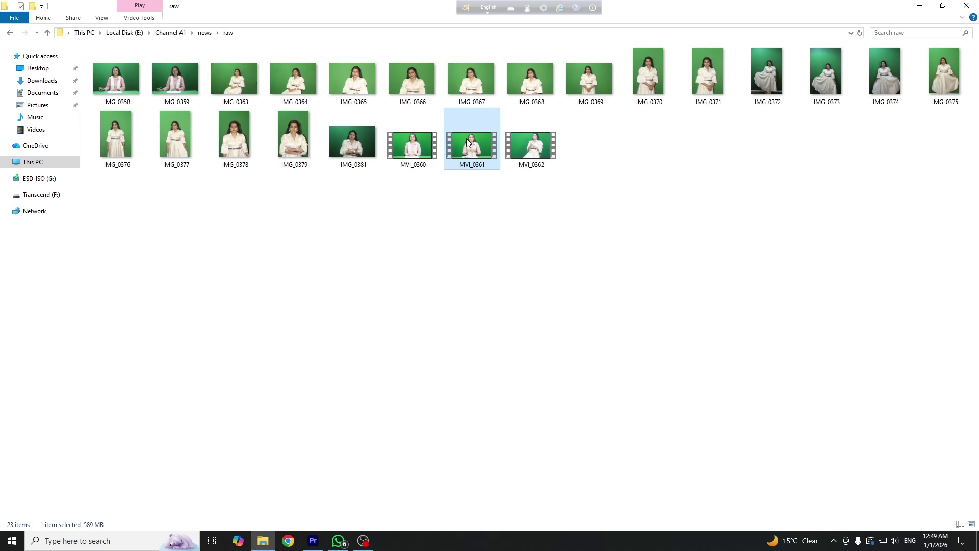
- Import the video MVI_0360 from the raw folder in File Explorer into the Premiere Pro project
click(420, 154)
click(457, 150)
click(418, 150)
drag(415, 145, 311, 538)
click(263, 540)
click(419, 258)
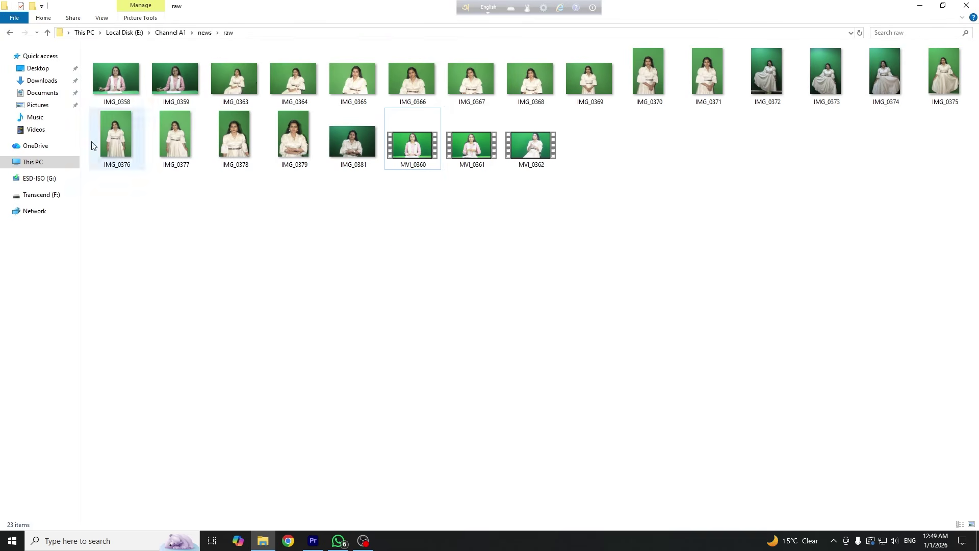
click(419, 143)
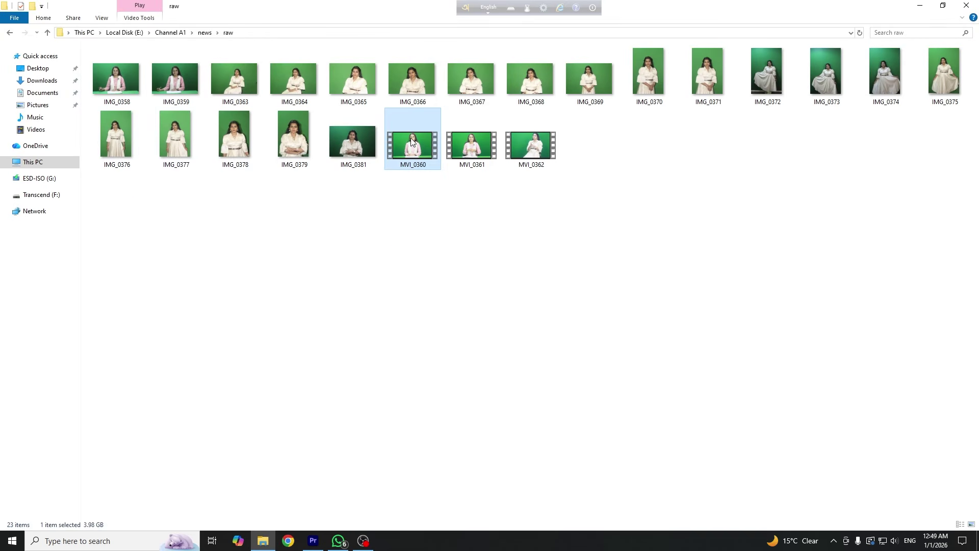
drag(412, 141, 101, 195)
click(149, 182)
- Try creating a sequence directly from the MVI_0360.MOV clip and undo it
drag(74, 118, 331, 449)
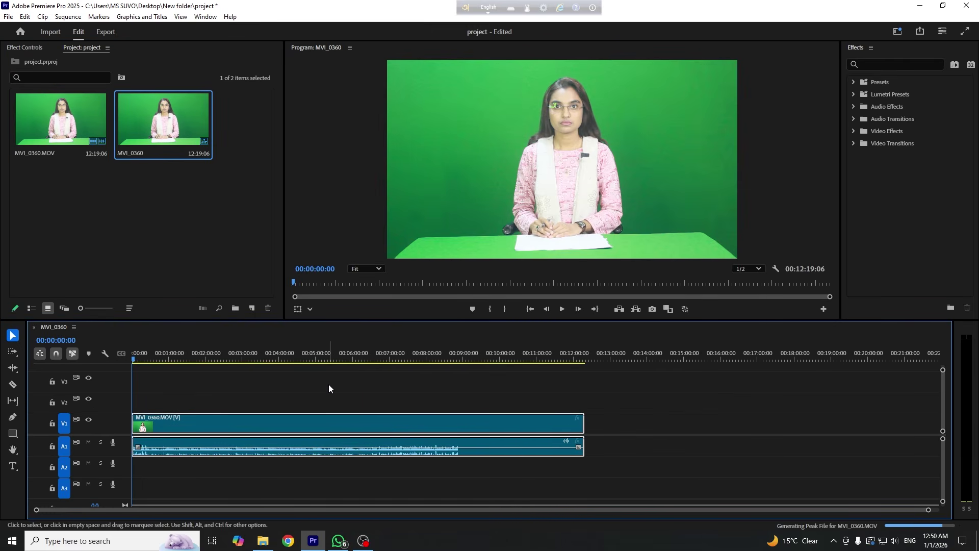
click(323, 387)
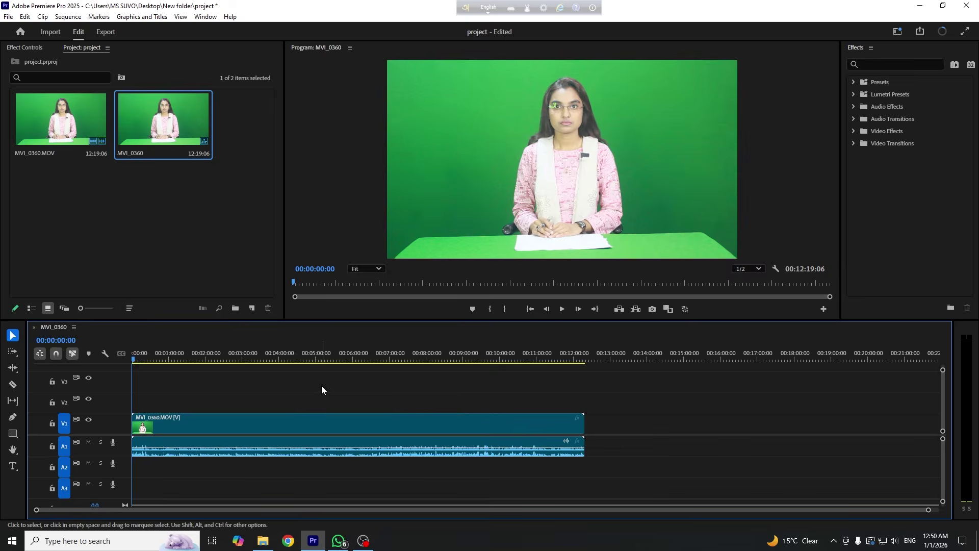
key(ctrl+z)
key(ctrl+z)
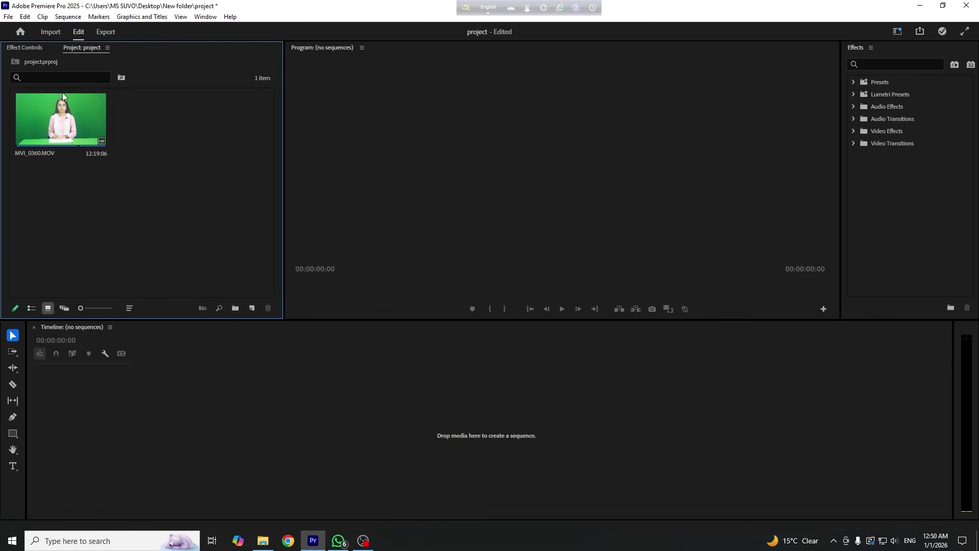
right_click(168, 133)
mouse_move(210, 176)
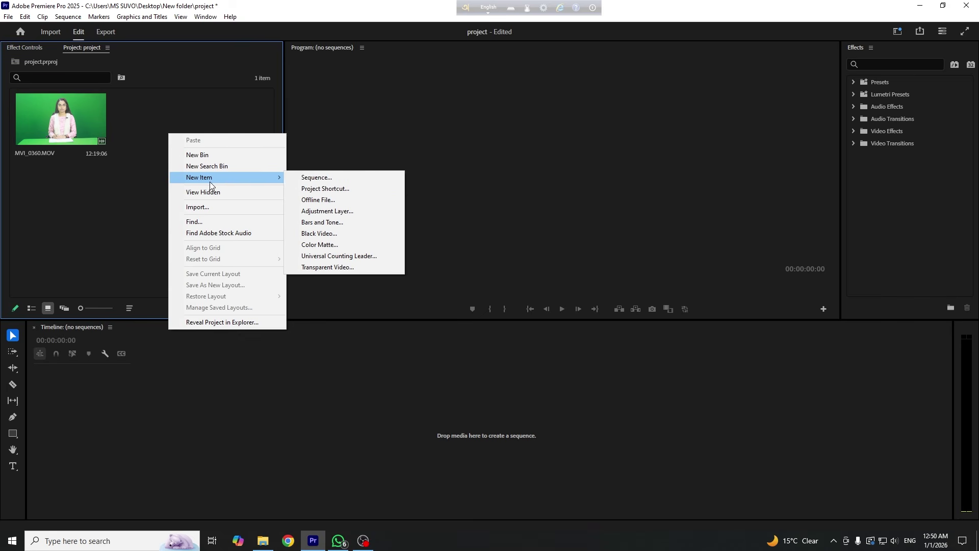
click(106, 204)
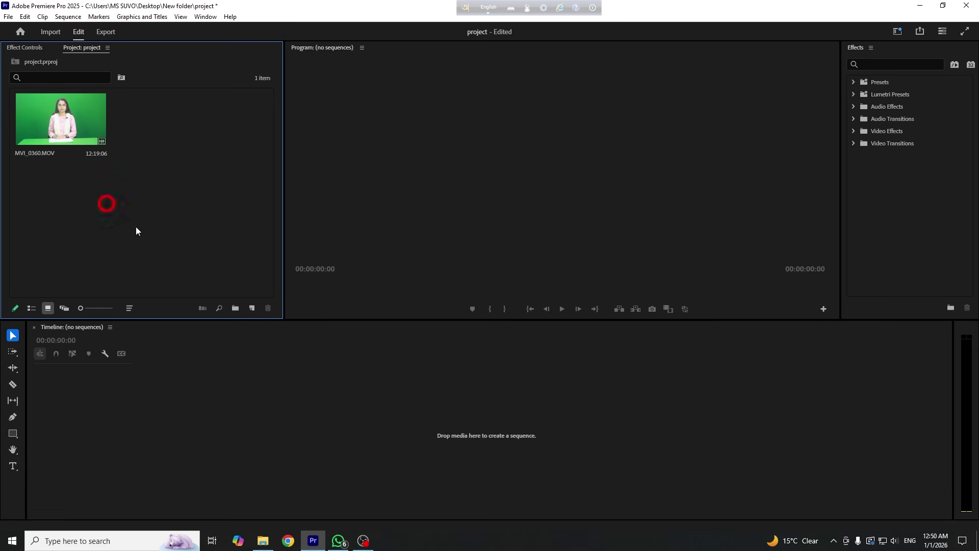
- Start a new sequence and choose Custom as the editing mode in its settings
click(253, 310)
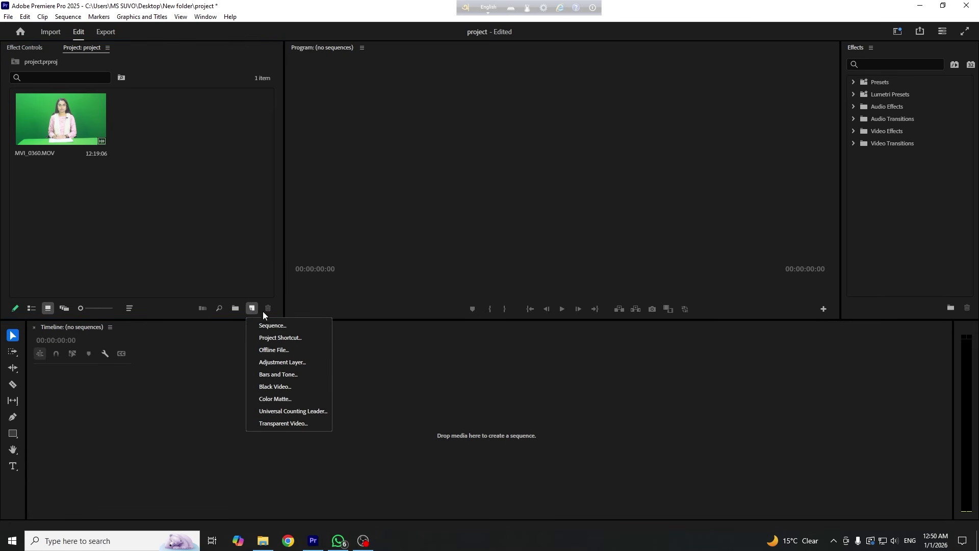
click(265, 325)
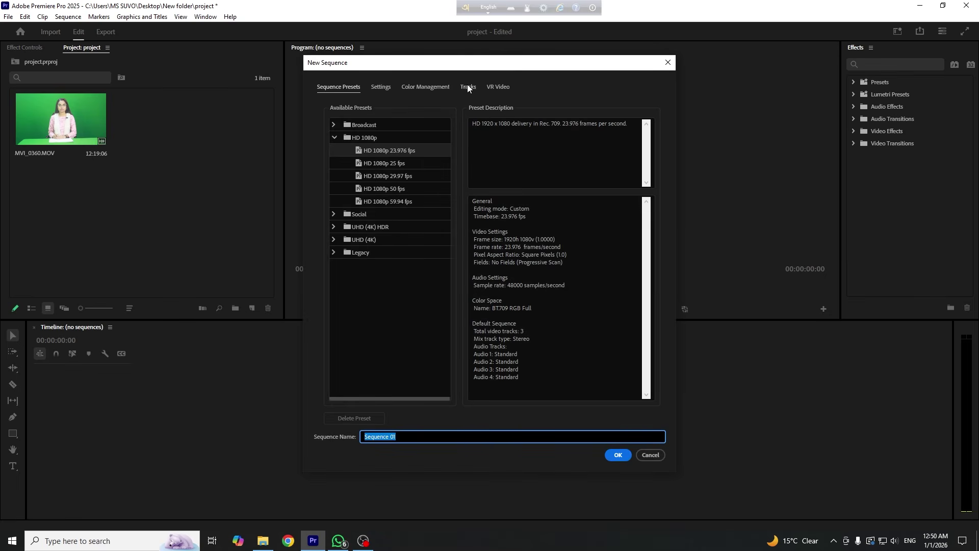
click(346, 87)
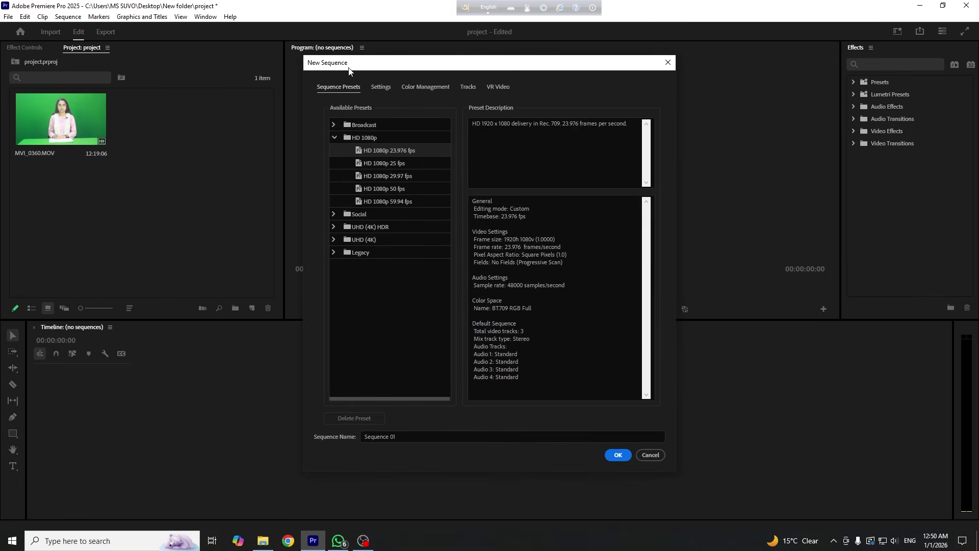
drag(349, 70, 348, 82)
click(379, 100)
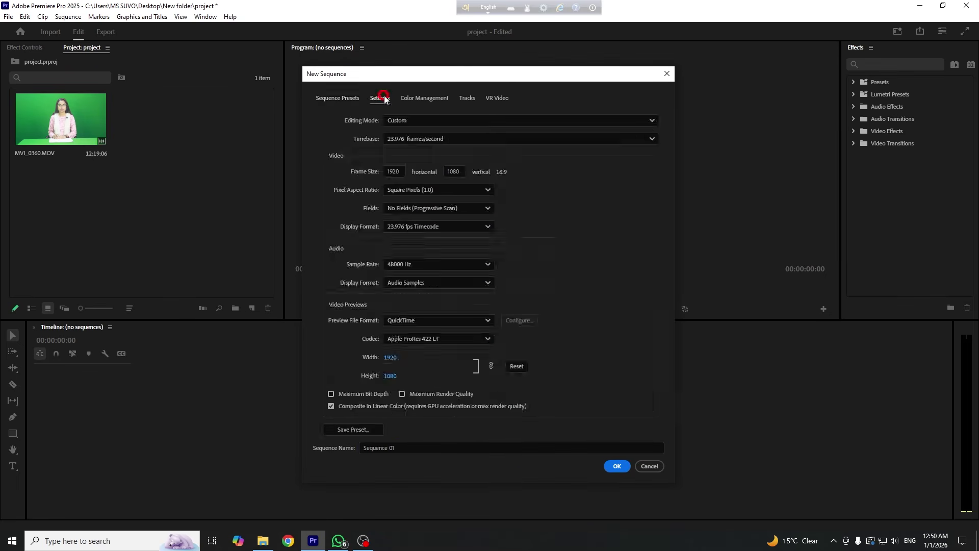
click(446, 122)
click(414, 136)
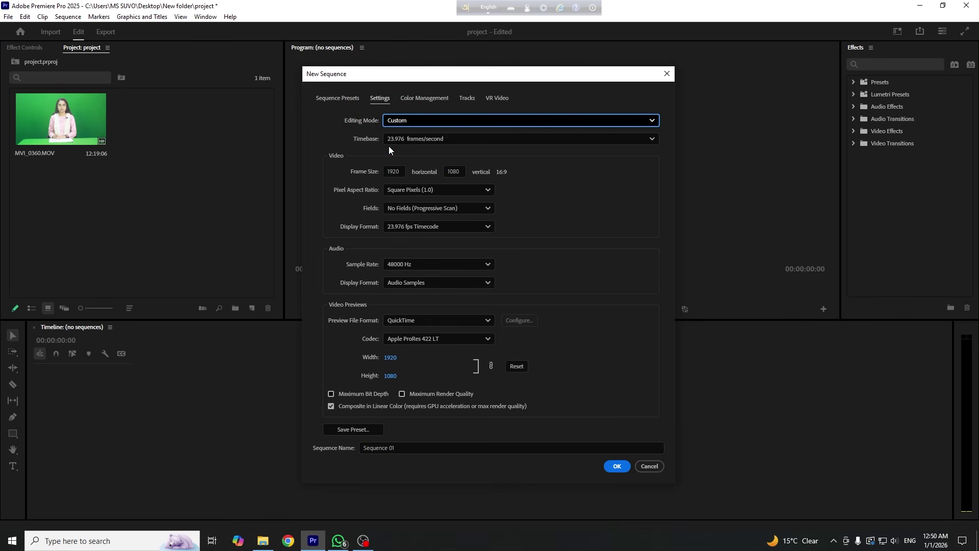
- Set the new sequence's timebase to 25.00 frames/second
click(446, 138)
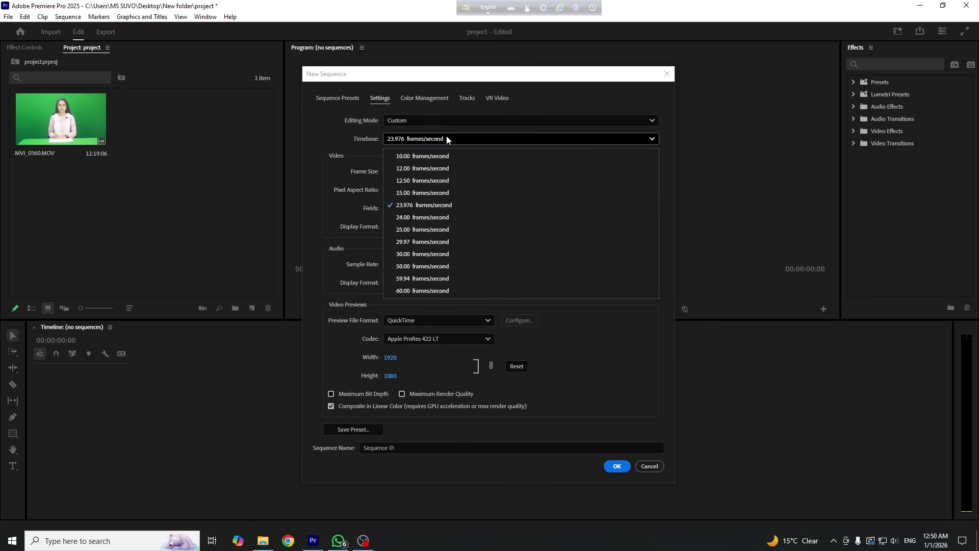
click(416, 231)
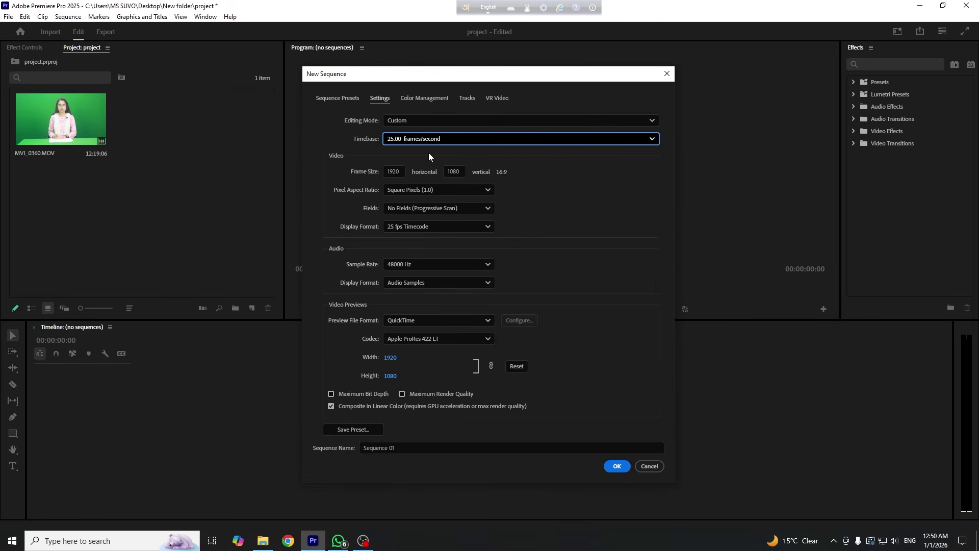
click(436, 139)
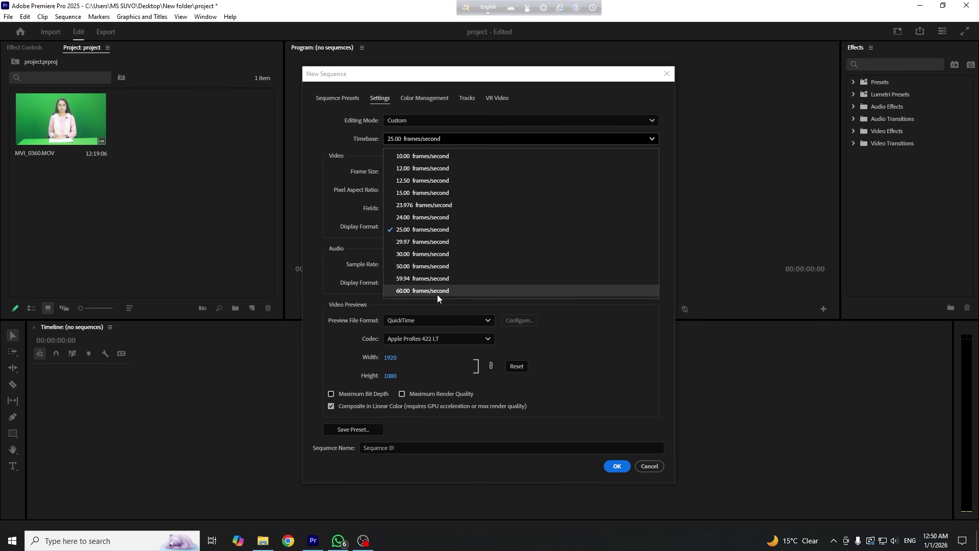
click(420, 230)
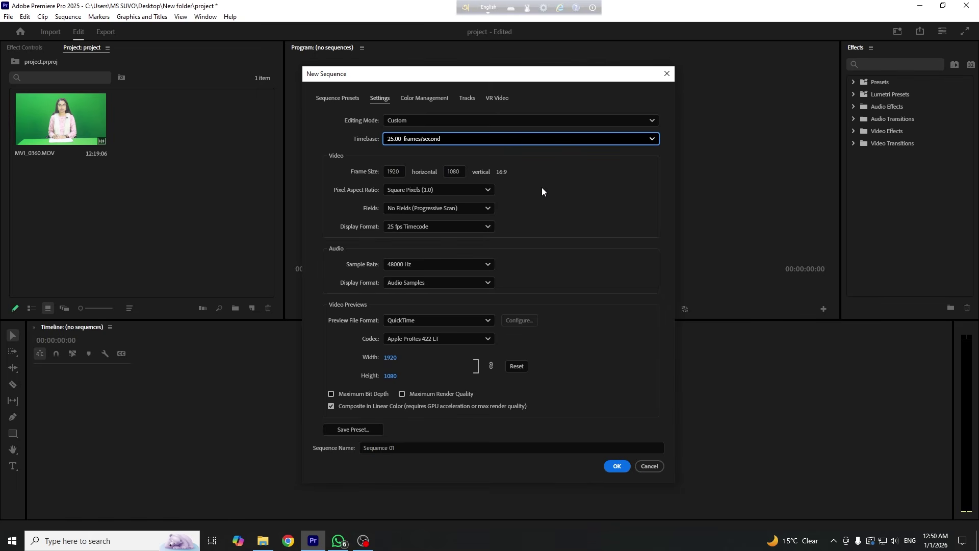
click(418, 138)
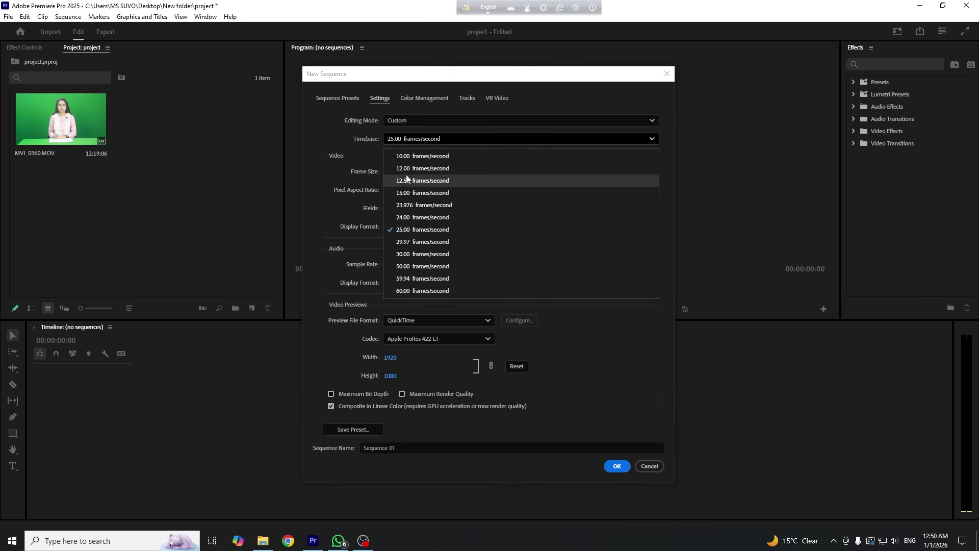
click(438, 230)
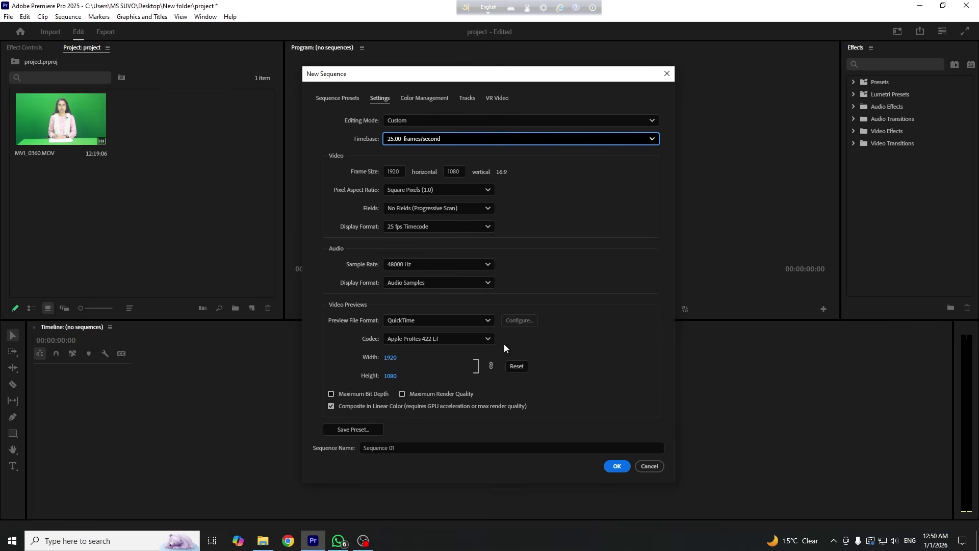
- Check the horizontal and vertical frame size of the new sequence
click(396, 171)
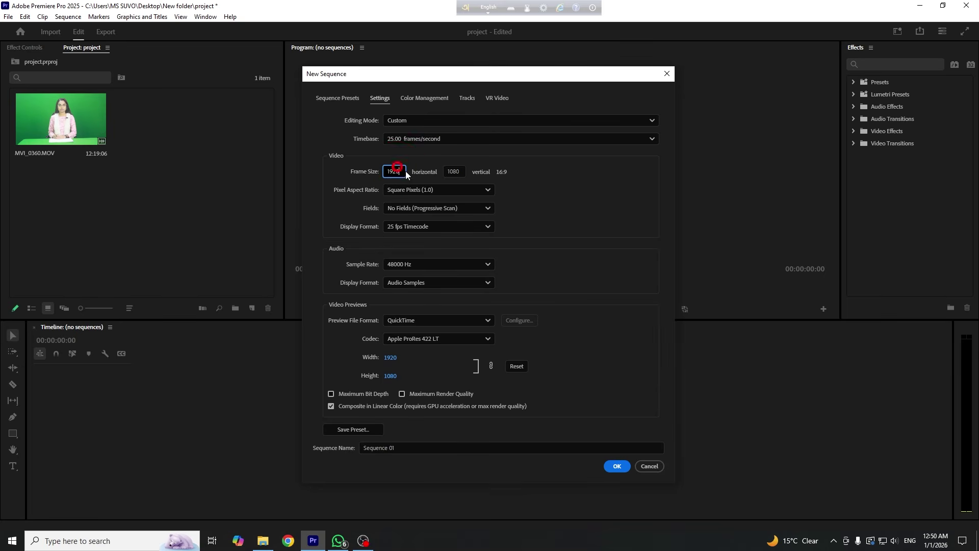
click(459, 168)
drag(459, 168, 428, 162)
click(528, 176)
- Replace the default sequence name with Main
drag(365, 447, 435, 444)
click(479, 444)
double_click(418, 443)
key(BackSpace)
key(shift)
text(Main)
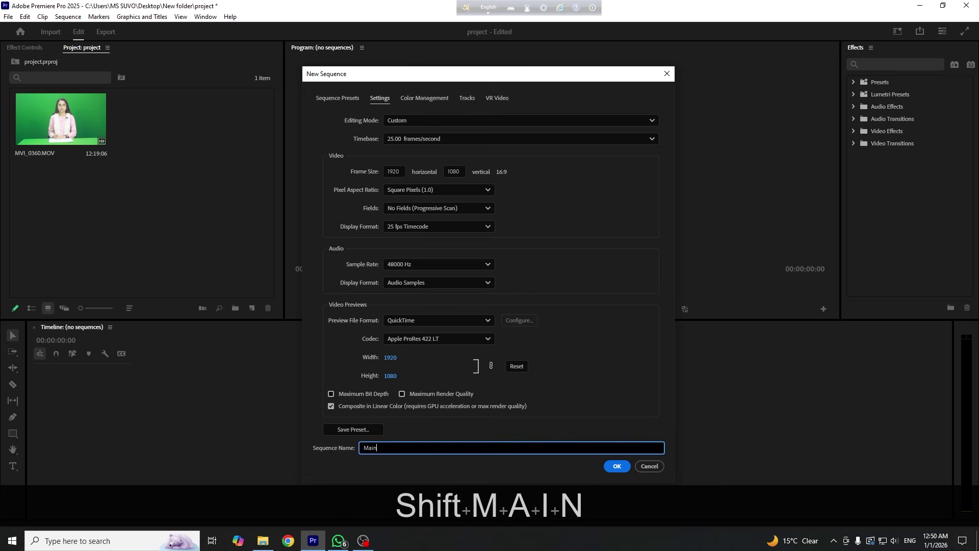
- Change the sequence name to News and create the sequence
key(BackSpace)
key(BackSpace)
key(ctrl+a)
key(BackSpace)
text(News)
key(BackSpace)
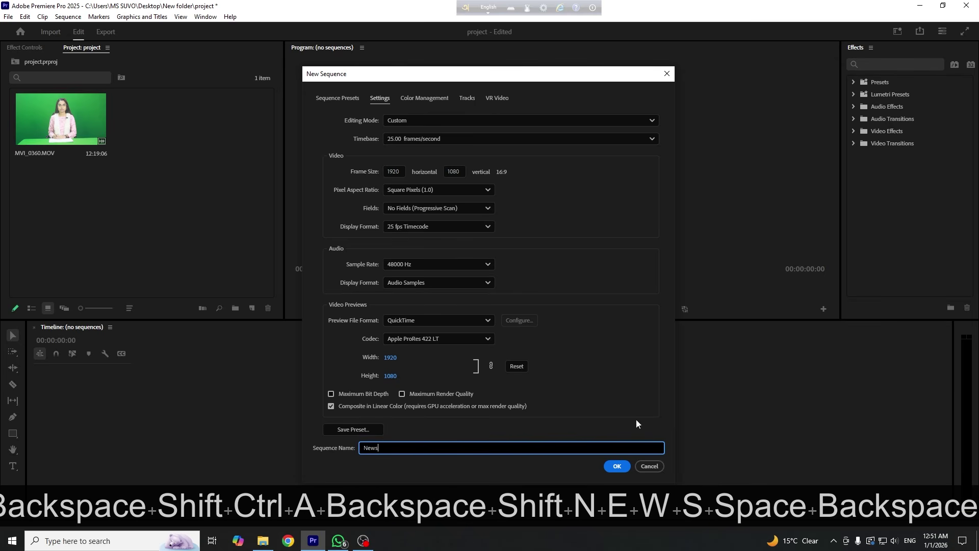
click(612, 466)
click(485, 90)
click(154, 229)
click(300, 417)
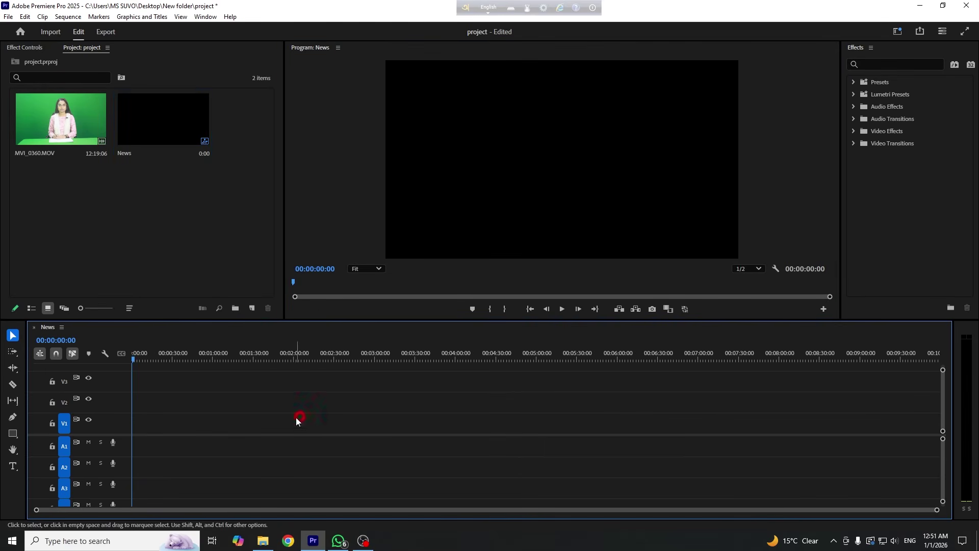
drag(221, 379, 653, 453)
click(303, 439)
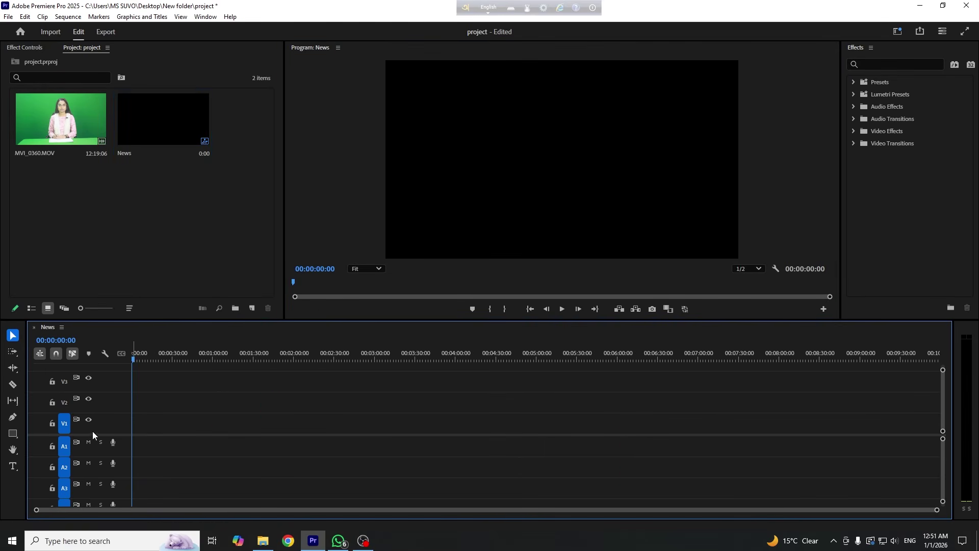
click(221, 383)
- Place MVI_0360.MOV at the start of tracks V1 and A1 in the News sequence, keeping the existing sequence settings
drag(58, 117, 135, 427)
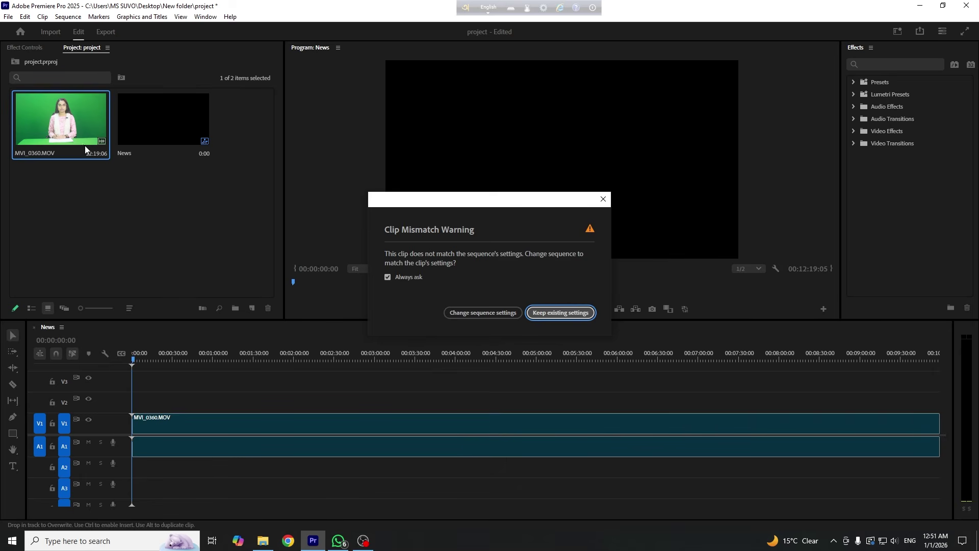
click(566, 313)
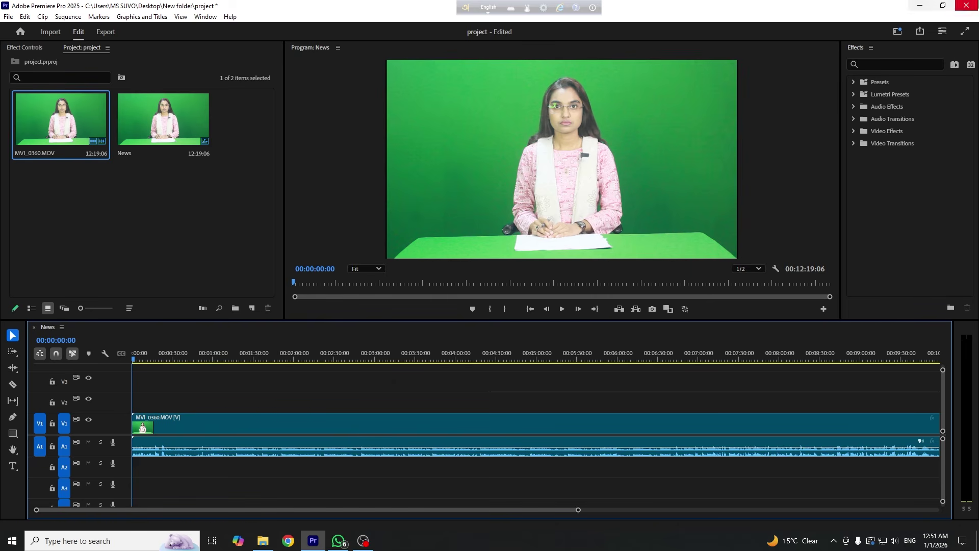
- Examine the timeline and the Program monitor, each maximized and restored in turn
click(64, 425)
click(64, 424)
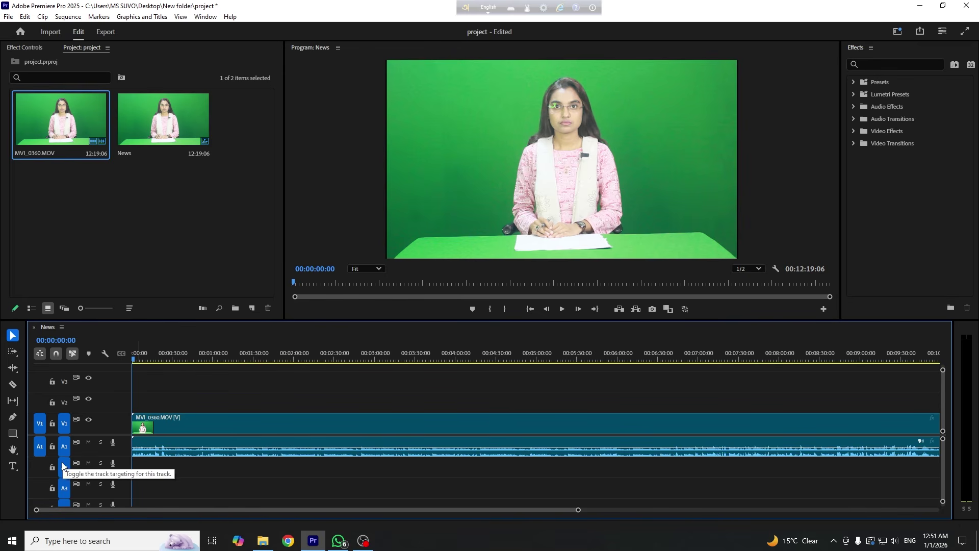
scroll(63, 474, down, 1)
key(grave)
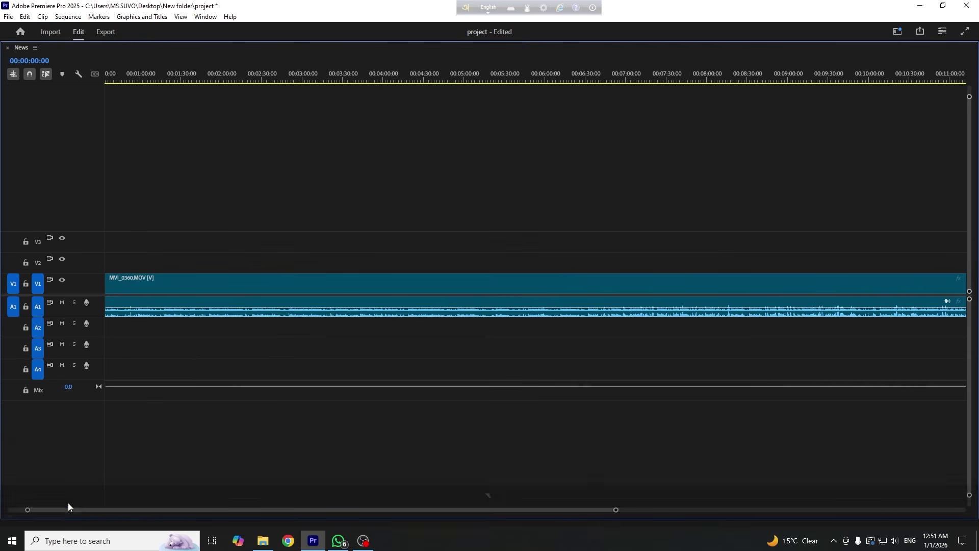
key(grave)
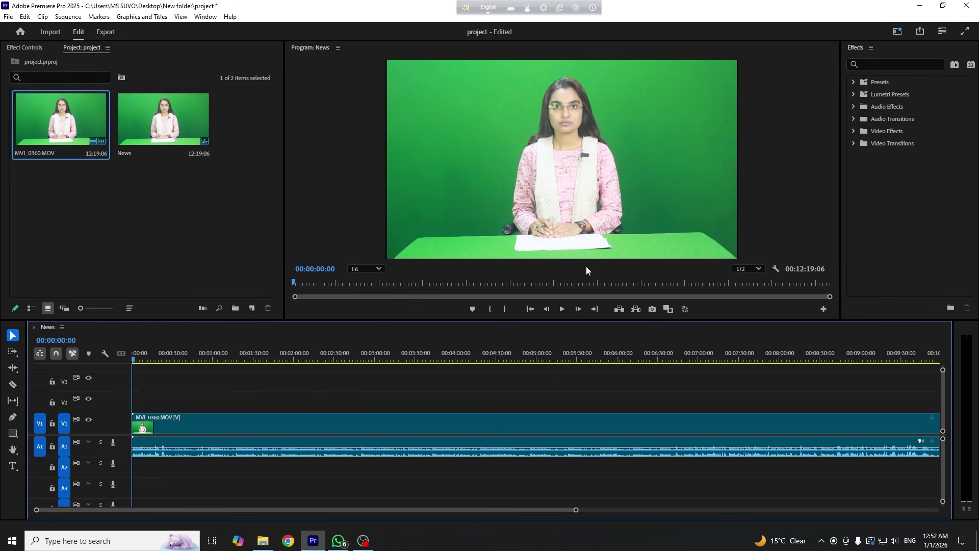
click(555, 131)
key(grave)
key(grave)
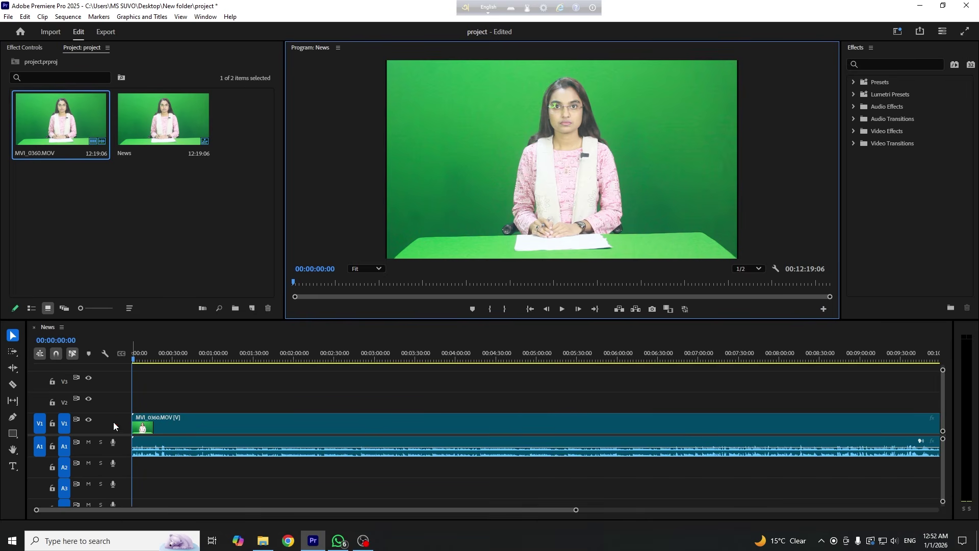
- Move the playhead to 00:00:01:03 and view that frame in the maximized Program monitor before restoring the layout
click(187, 417)
click(197, 358)
click(201, 358)
drag(219, 399, 194, 418)
click(134, 360)
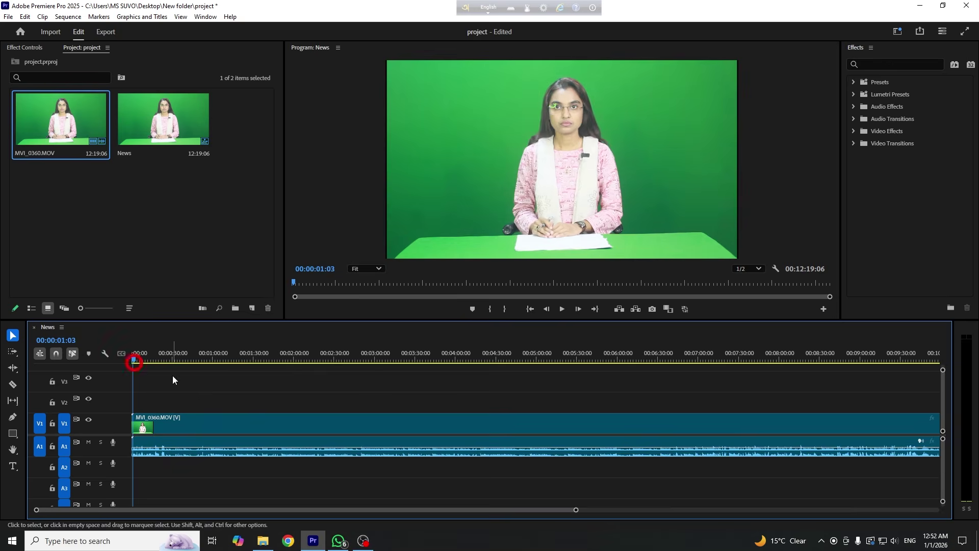
click(537, 115)
key(grave)
key(grave)
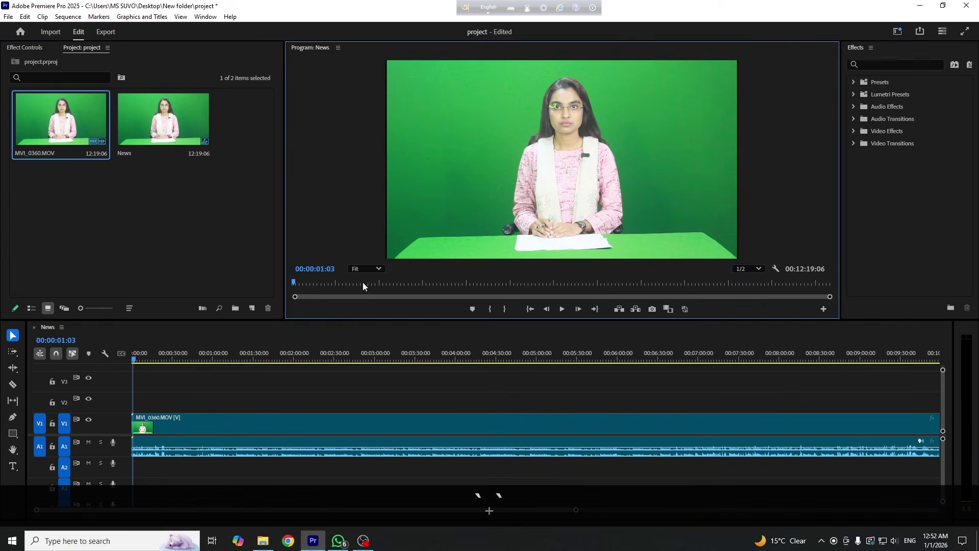
- Expand audio track A1 in the maximized timeline to enlarge the clip's waveform, and restore the panel layout
click(176, 369)
click(155, 452)
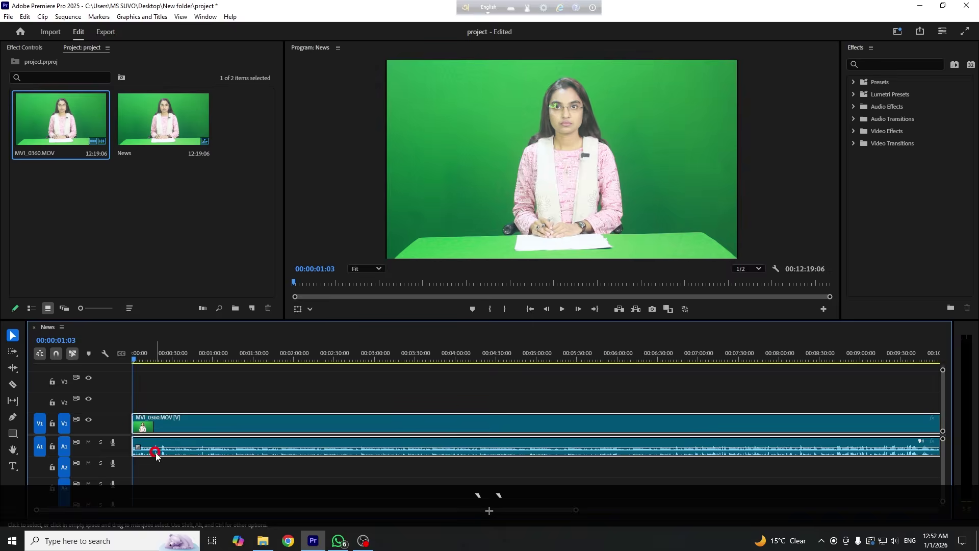
key(grave)
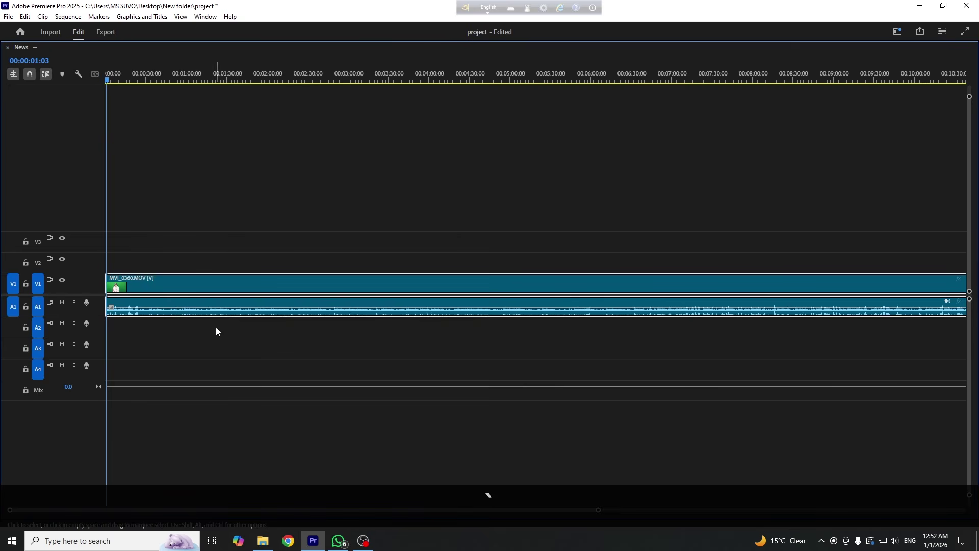
double_click(94, 308)
click(214, 219)
click(189, 181)
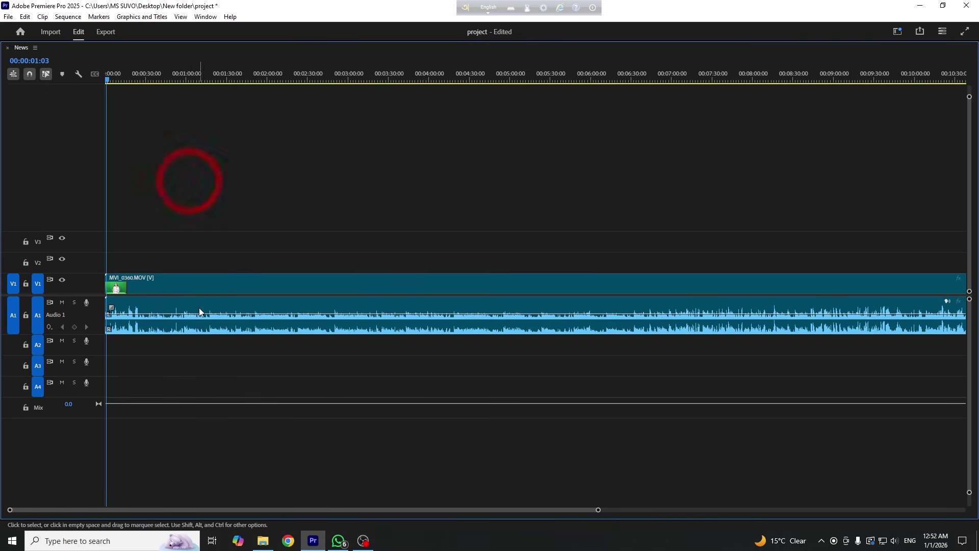
key(grave)
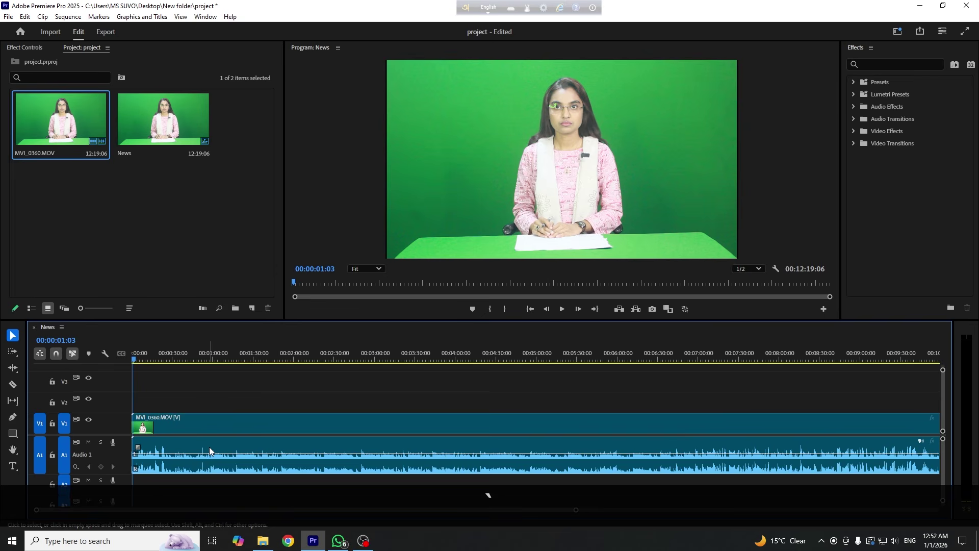
click(173, 451)
click(173, 398)
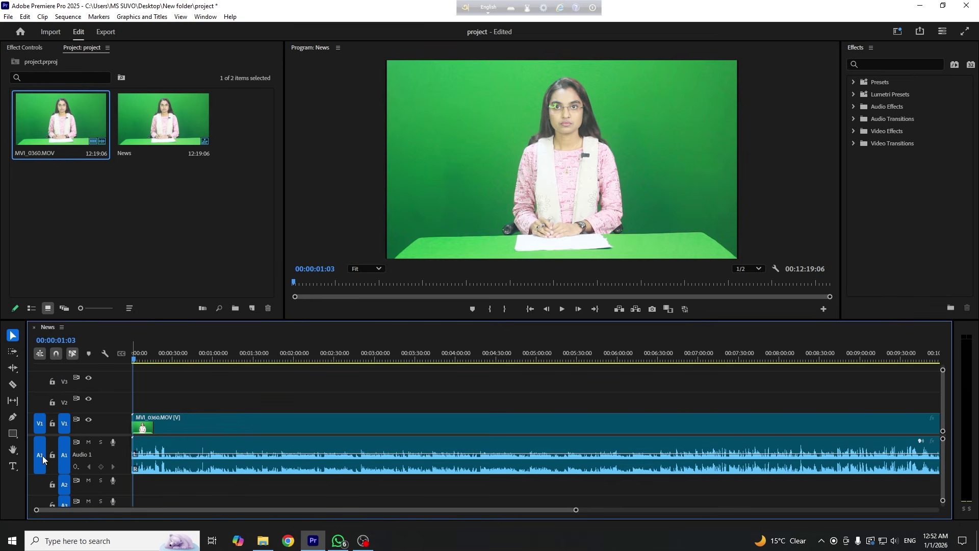
click(194, 448)
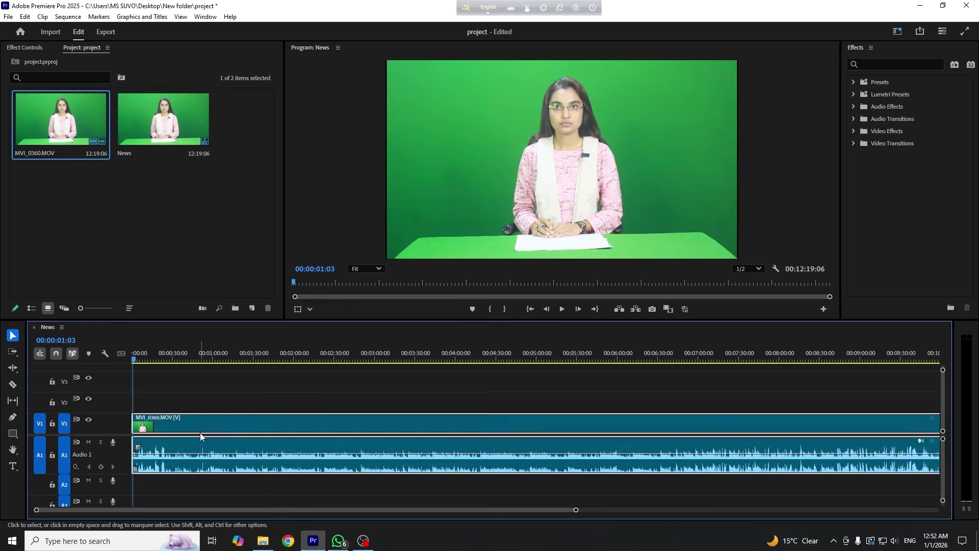
click(190, 380)
drag(168, 424, 290, 430)
click(197, 367)
drag(197, 424, 310, 426)
drag(193, 403, 194, 423)
click(205, 379)
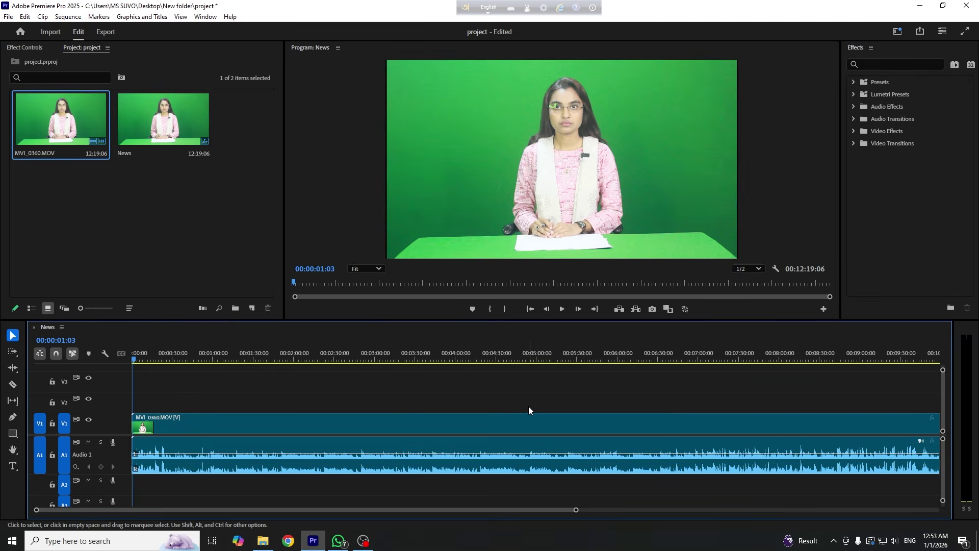
- Preview the footage at 00:08:29:07 and return the playhead to the start of the sequence
click(661, 352)
click(819, 358)
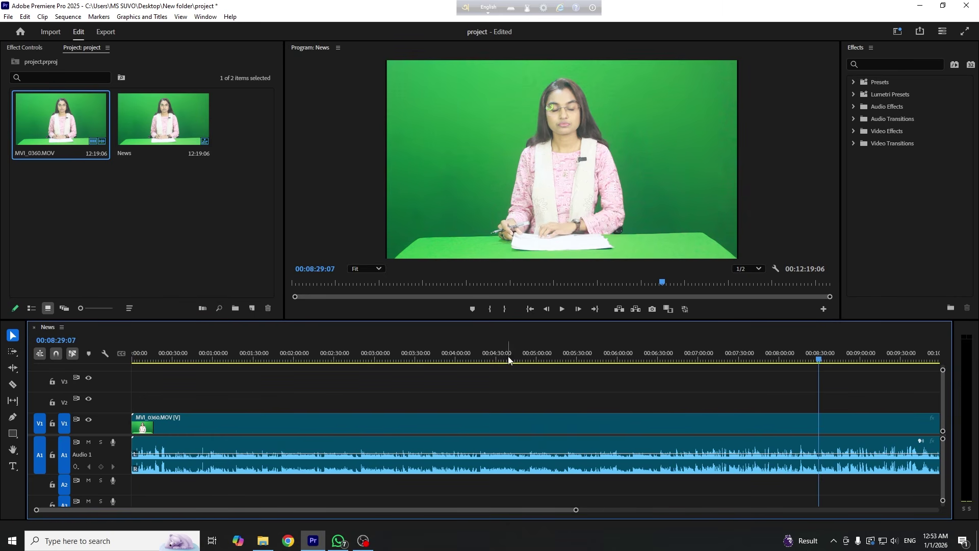
key(Home)
click(164, 210)
click(435, 389)
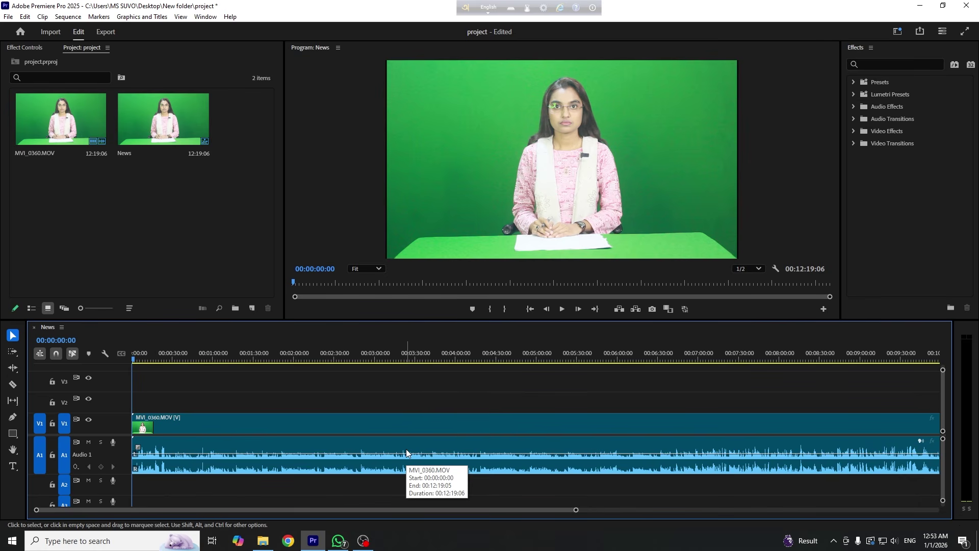
- Minimize Premiere Pro and File Explorer to reach the desktop, and switch back to Premiere Pro
click(531, 148)
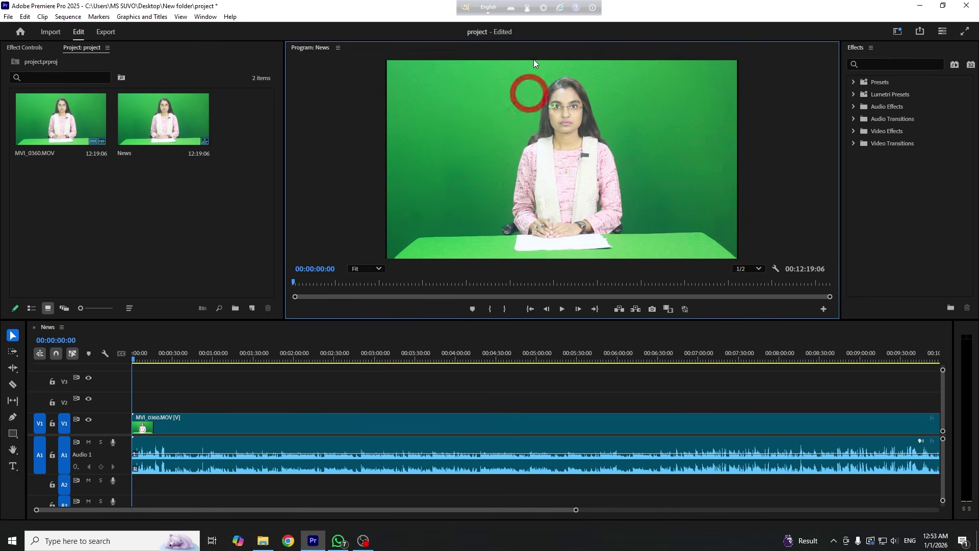
click(920, 5)
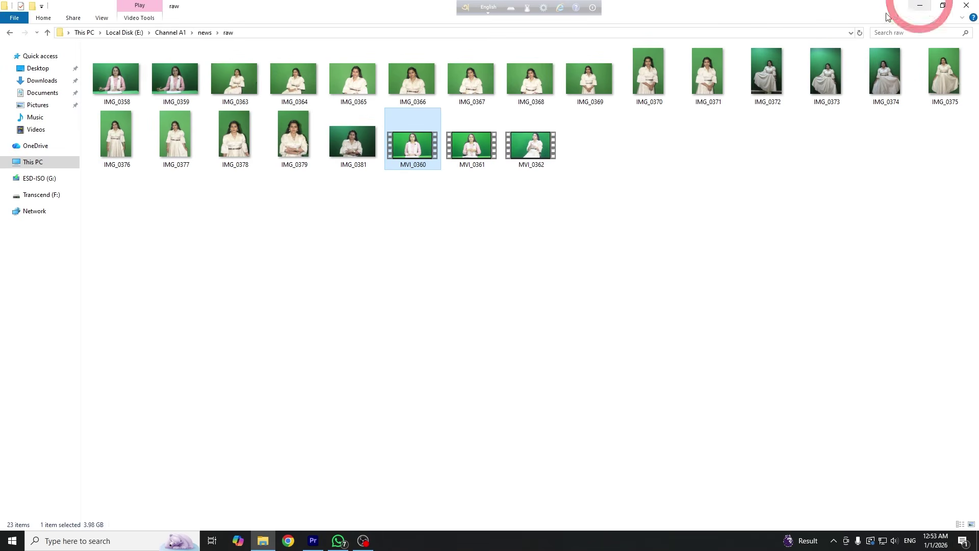
click(920, 6)
right_click(667, 102)
click(719, 134)
right_click(376, 147)
click(449, 177)
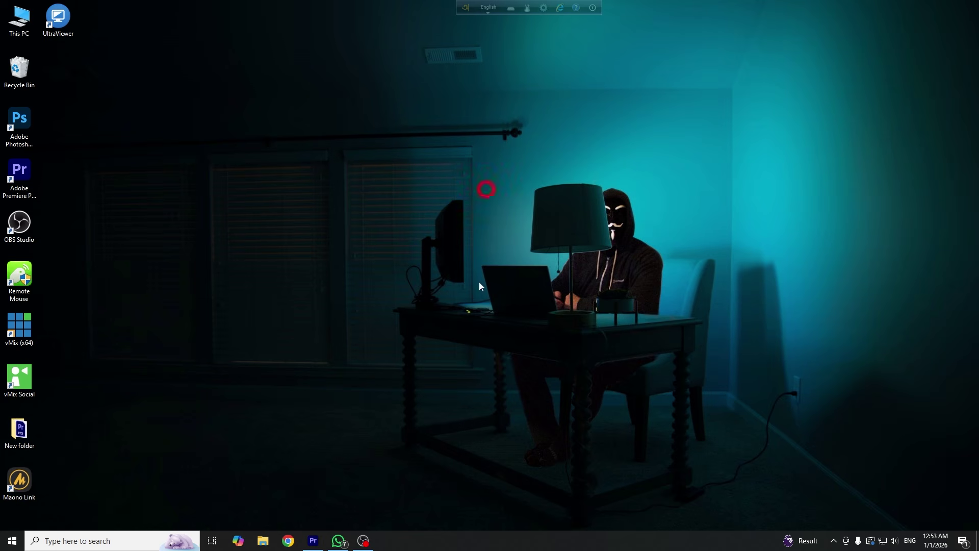
click(313, 540)
click(341, 400)
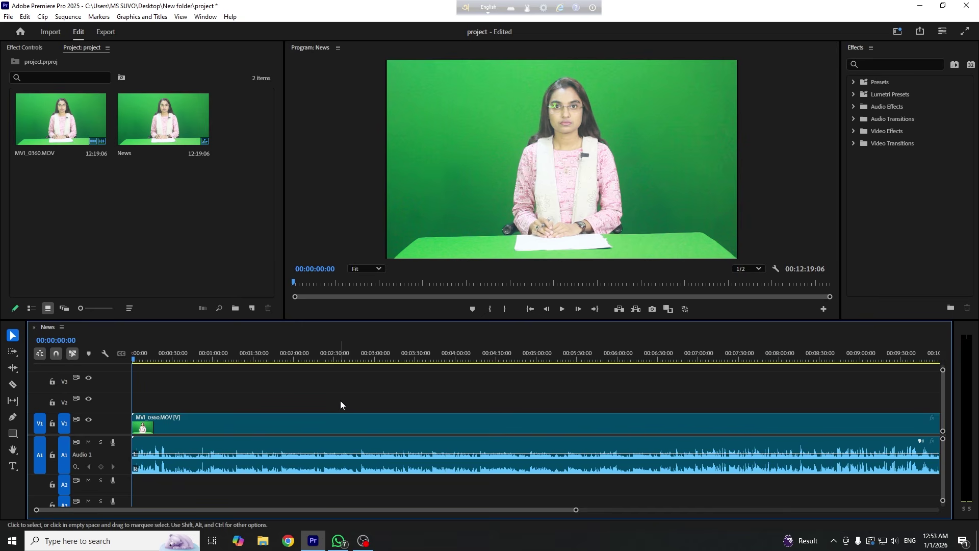
- Preview the frame at 00:00:52:14 and return the playhead to the beginning of the News sequence
click(145, 456)
click(214, 395)
click(208, 470)
click(209, 482)
click(203, 356)
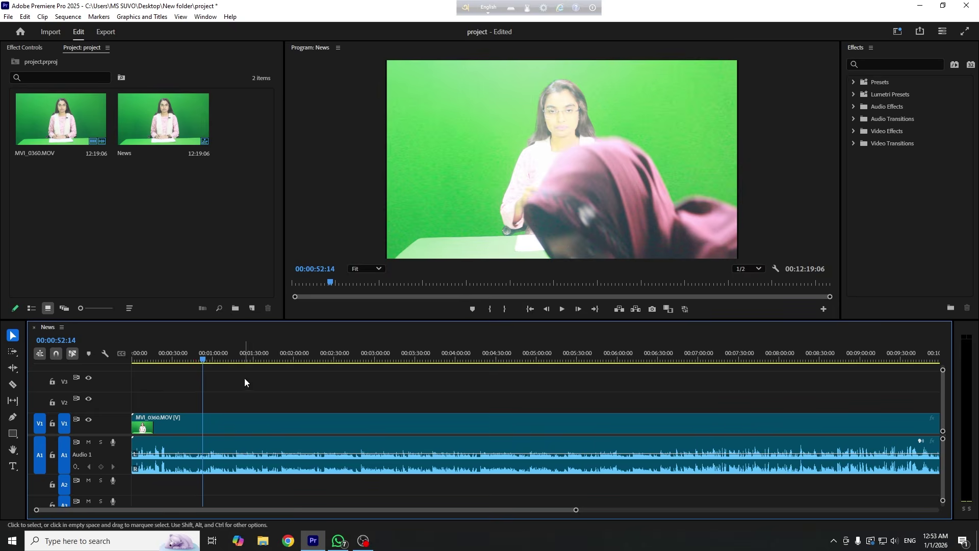
drag(148, 357, 130, 360)
click(235, 387)
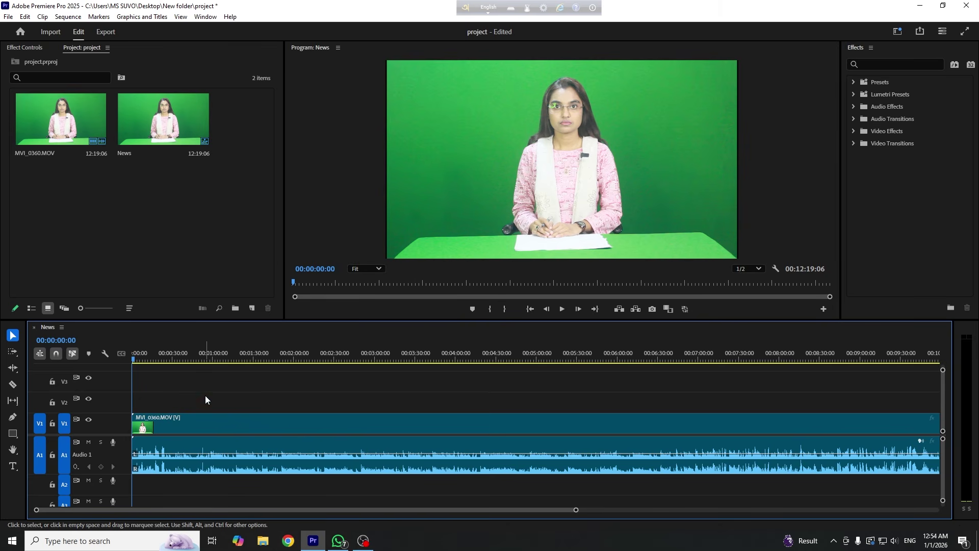
- Activate the Selection tool for working on the timeline
click(11, 336)
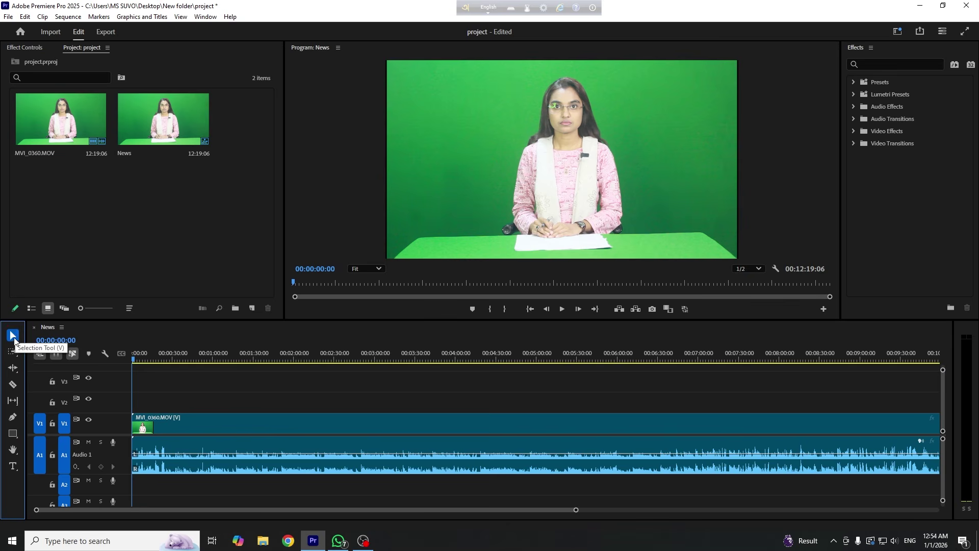
click(10, 332)
click(11, 337)
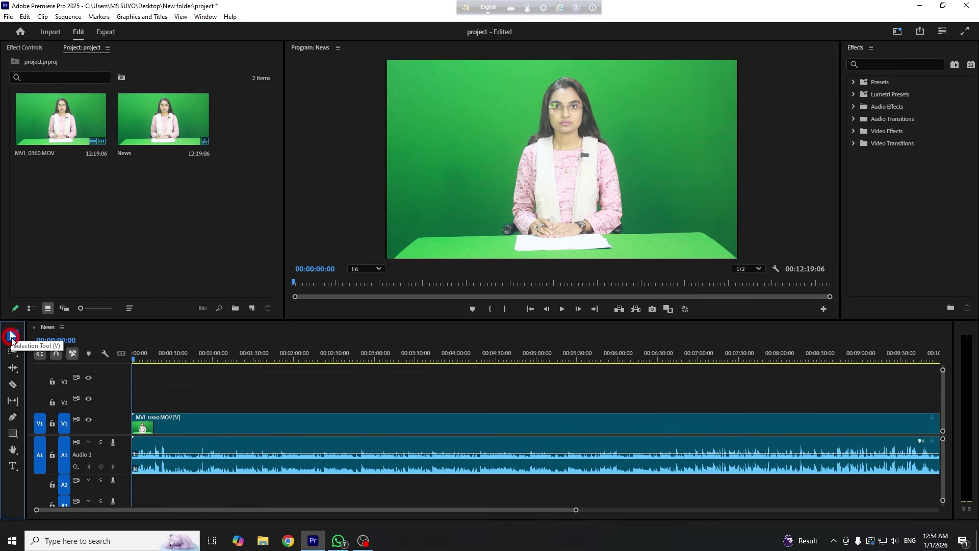
click(216, 386)
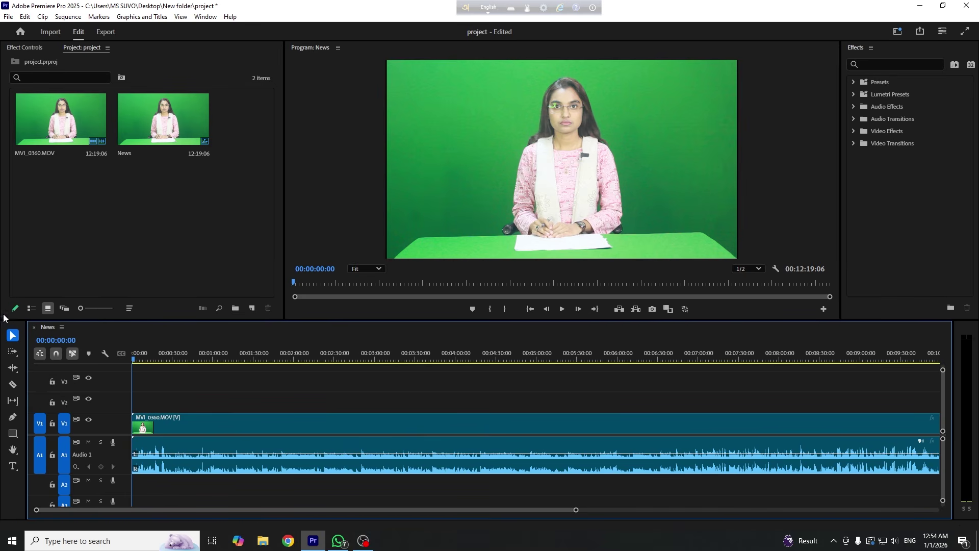
key(v)
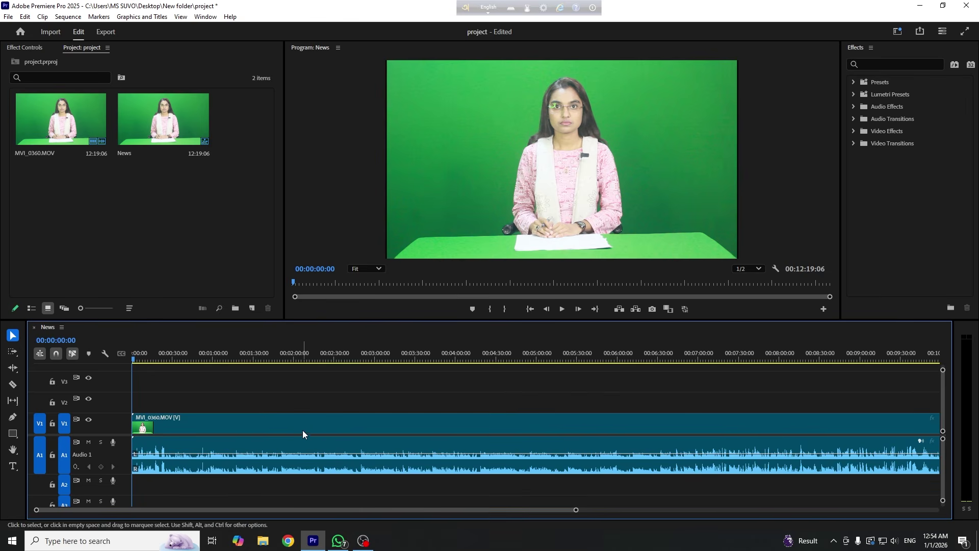
- Move the MVI_0360.MOV clip along the timeline and bring it back to the start of the sequence
drag(298, 421, 580, 431)
drag(505, 421, 248, 423)
drag(293, 469, 288, 442)
click(280, 390)
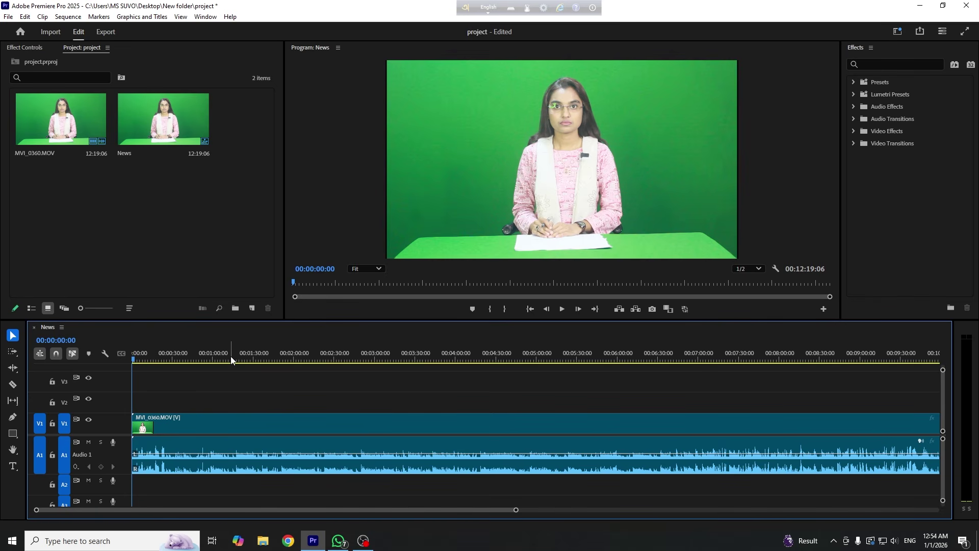
- Scrub through the footage with the playhead, from 00:02:24:11 past 00:04:56:20 to 00:06:44:04
drag(138, 359, 326, 362)
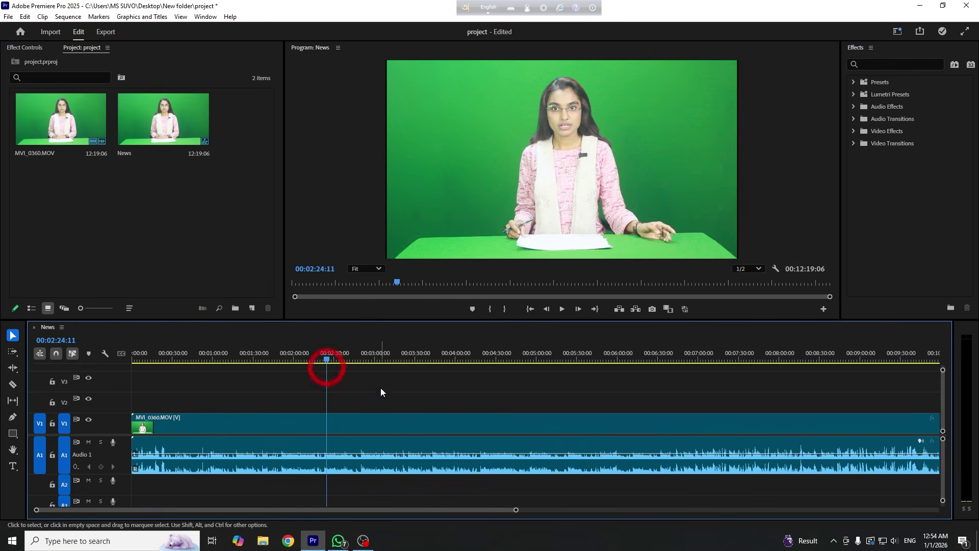
click(328, 380)
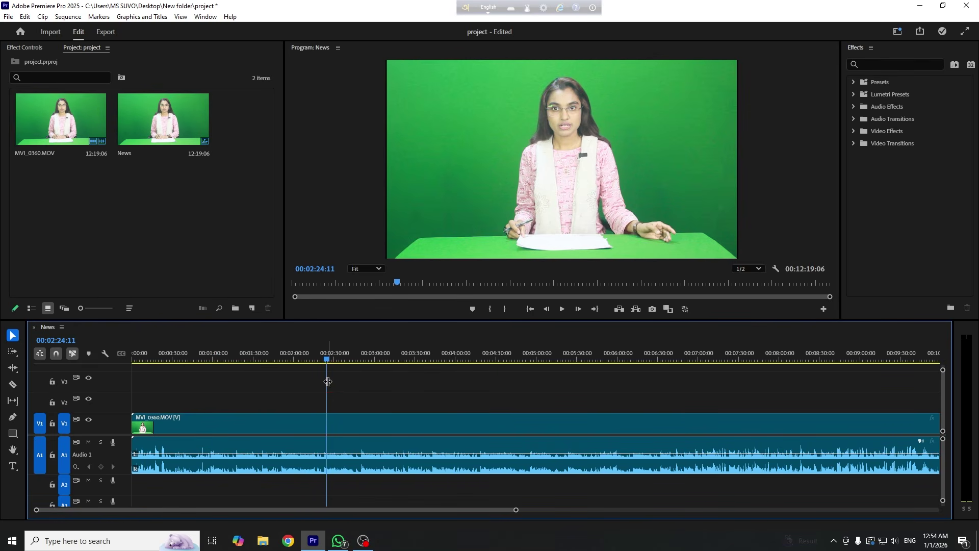
drag(328, 380, 346, 379)
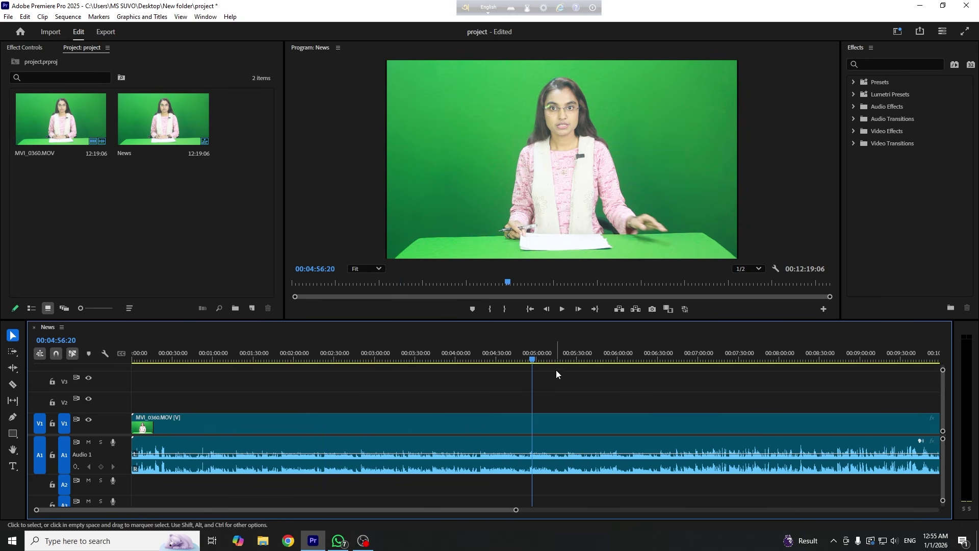
drag(537, 358, 679, 362)
click(554, 119)
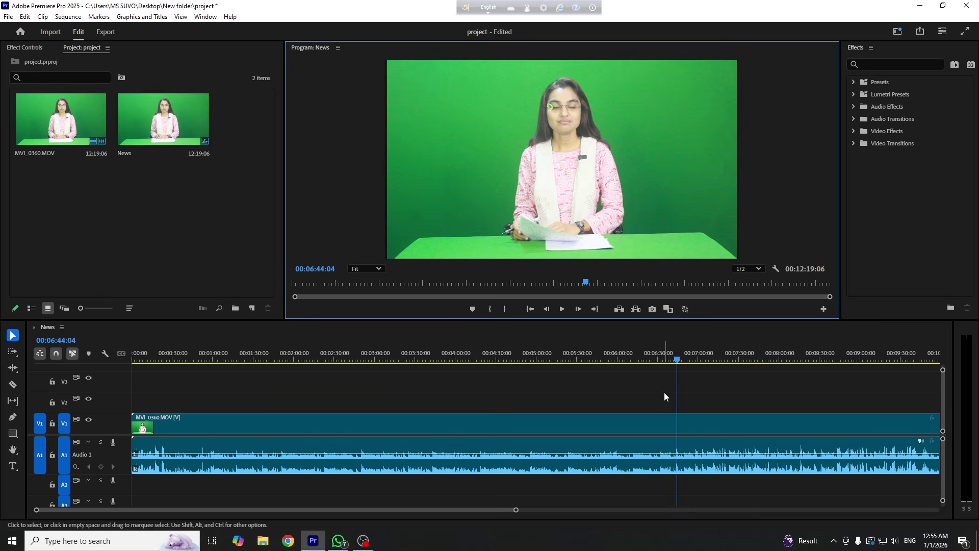
- Zoom the timeline in around the playhead and scrub the close-up section to 00:06:45:20
click(677, 426)
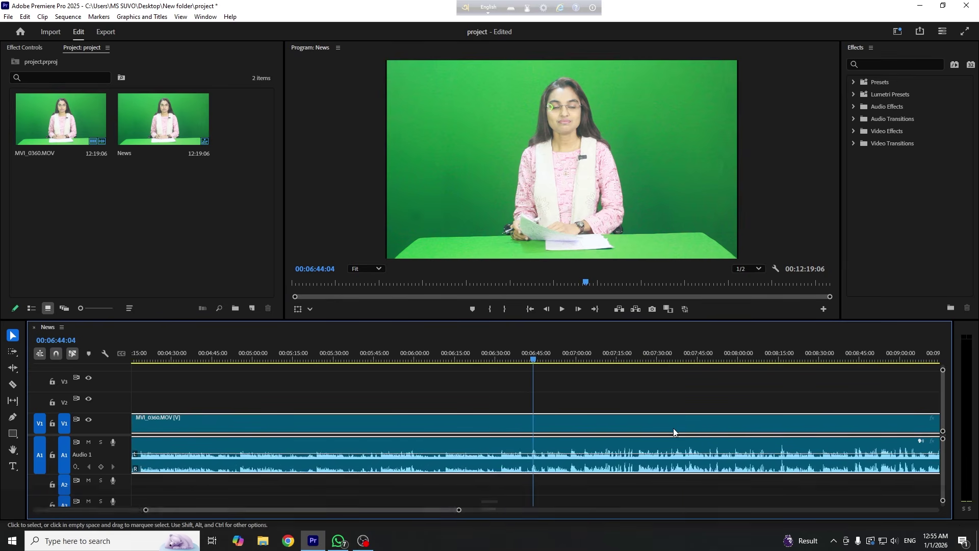
key(equal)
key(equal)
key(equal)
key(equal)
key(equal)
key(equal)
key(equal)
drag(409, 371, 819, 398)
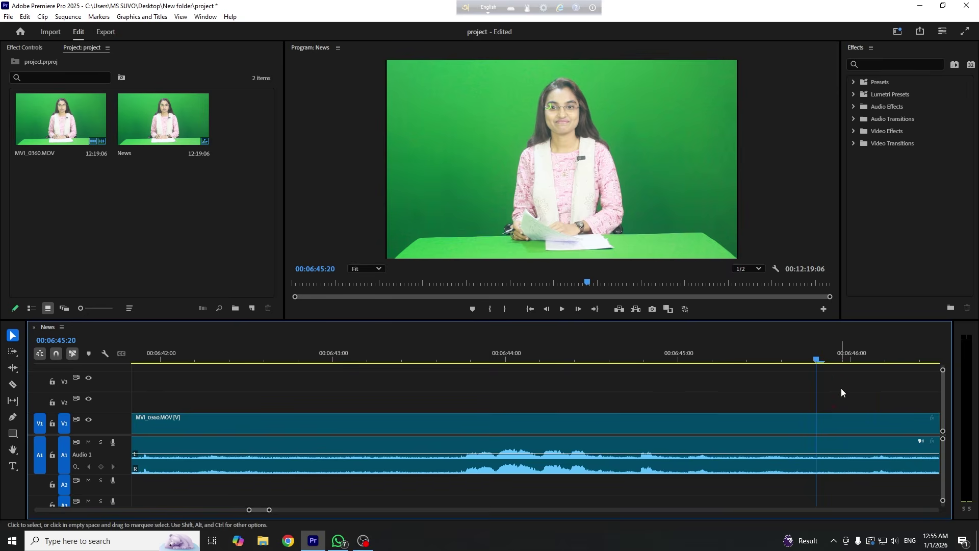
- Zoom the timeline out to fit the whole clip and move the playhead to 00:00:47:15
key(minus)
key(minus)
key(minus)
key(minus)
key(minus)
key(minus)
key(minus)
key(minus)
key(minus)
key(minus)
click(418, 376)
drag(176, 359, 161, 364)
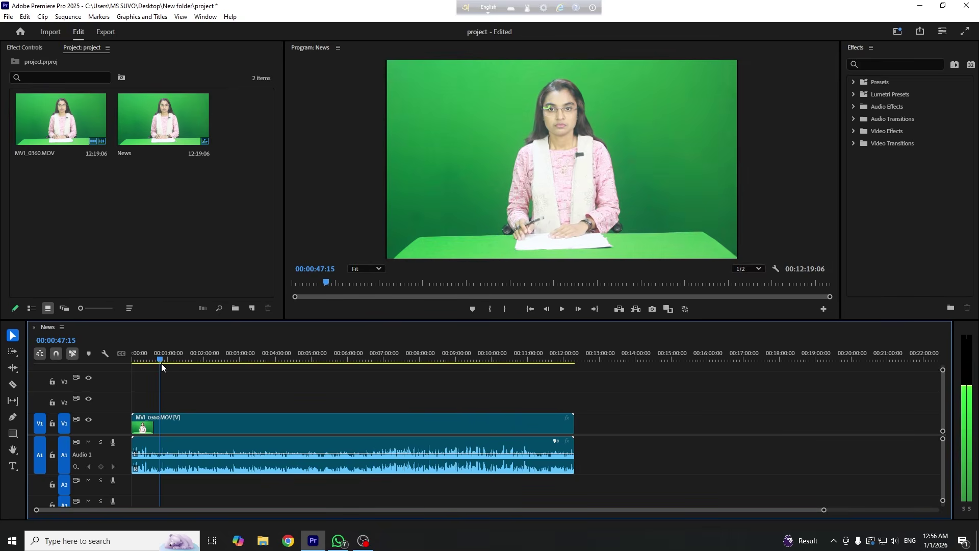
- Zoom the timeline in around the one-minute mark, play the footage there and scrub back to 00:00:56:01
key(equal)
key(equal)
key(equal)
key(equal)
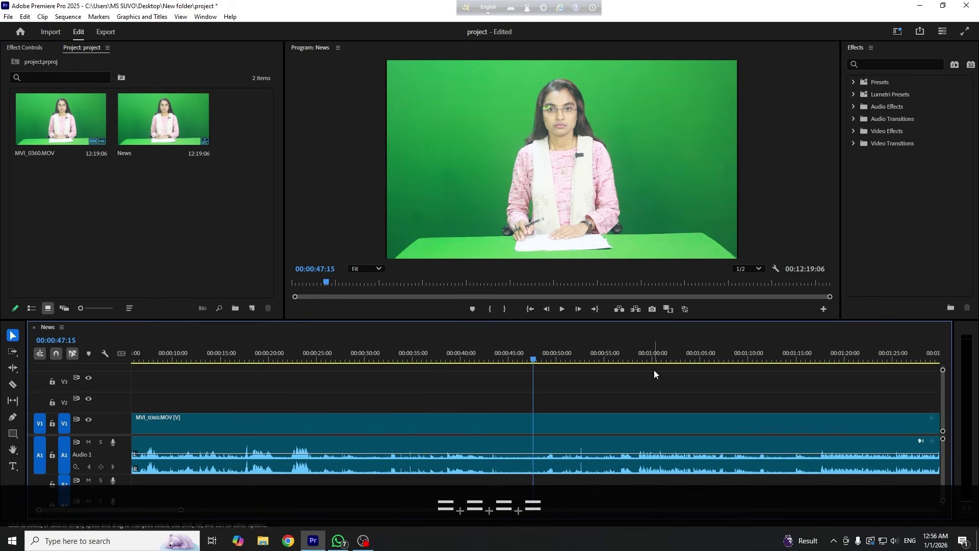
click(615, 357)
key(space)
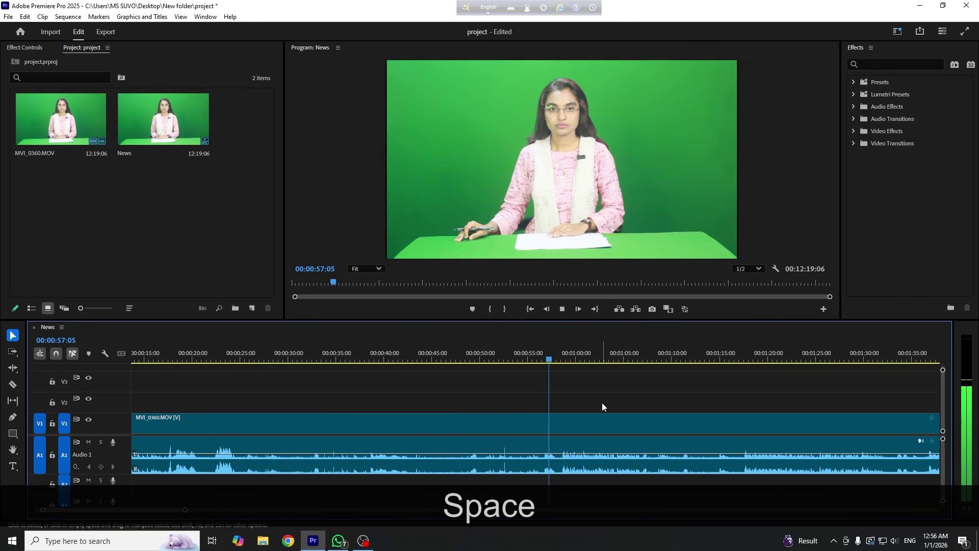
scroll(567, 387, down, 3)
key(equal)
key(equal)
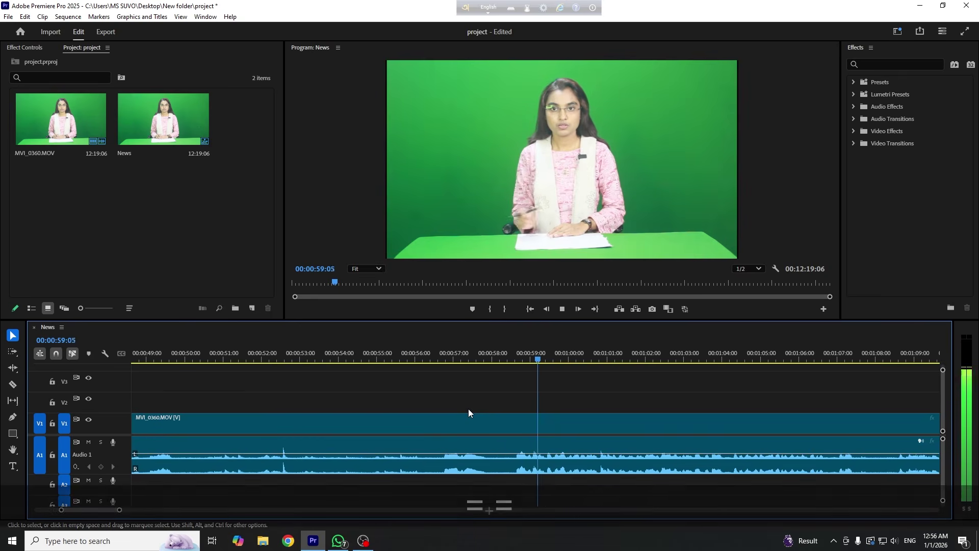
drag(503, 361, 416, 360)
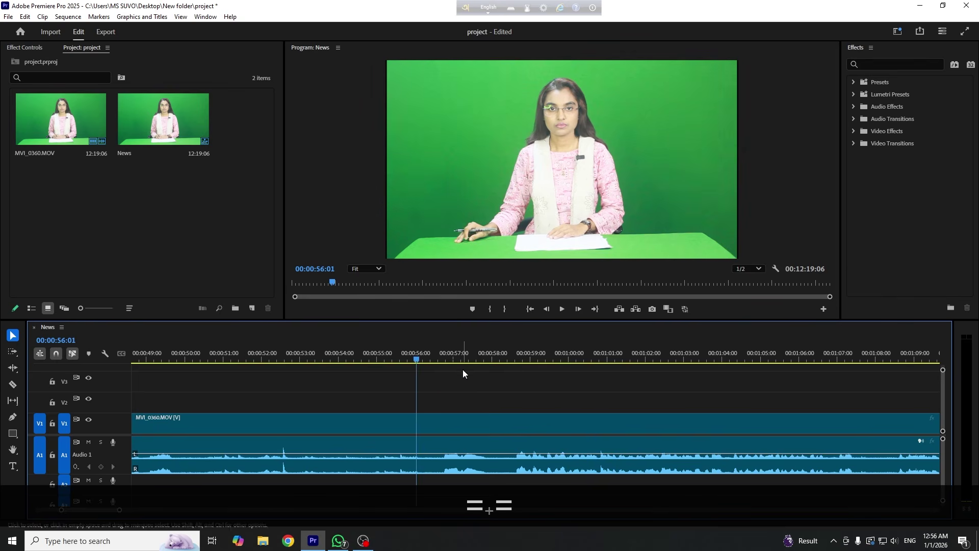
- Zoom the timeline out, play the footage from the start of the sequence and scrub to 00:00:19:01
key(minus)
key(minus)
key(minus)
key(minus)
drag(269, 356, 130, 359)
key(space)
key(equal)
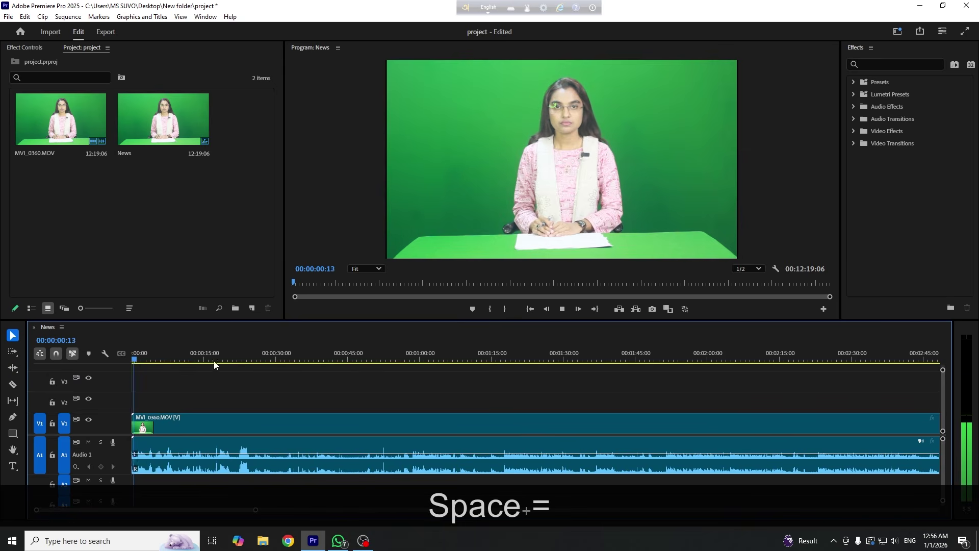
drag(197, 357, 222, 376)
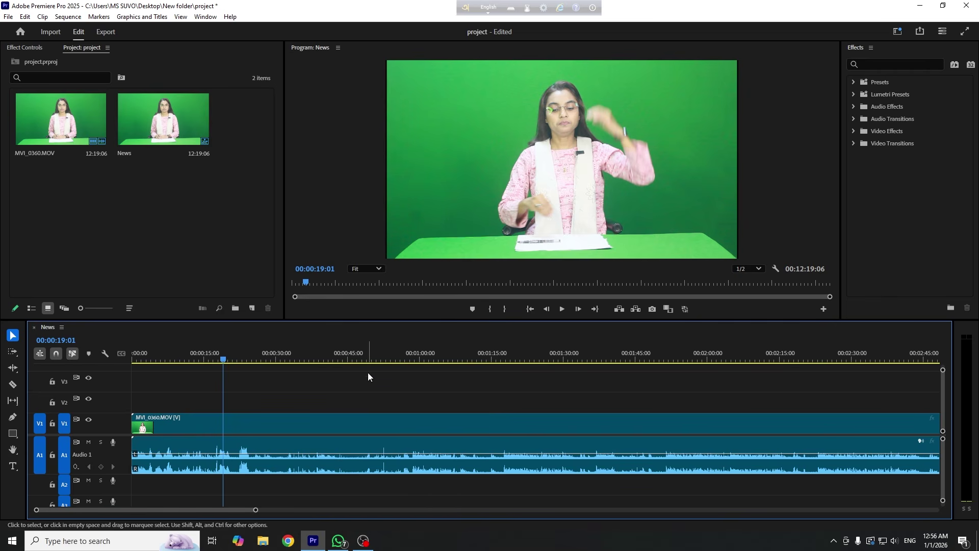
- Zoom in on the timeline near 00:00:58:06 and play the footage through to 00:01:06:22
drag(407, 357, 412, 362)
key(equal)
key(equal)
key(equal)
key(equal)
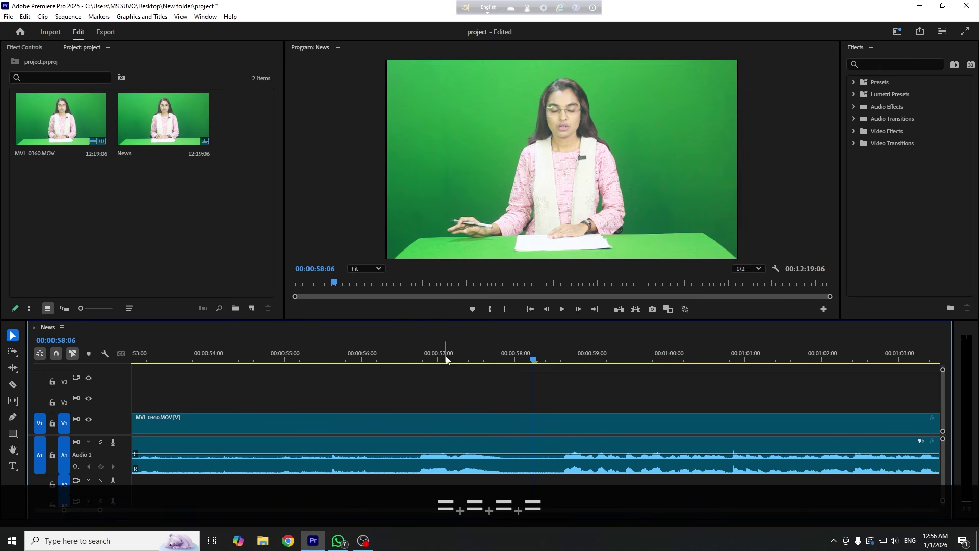
click(402, 357)
key(space)
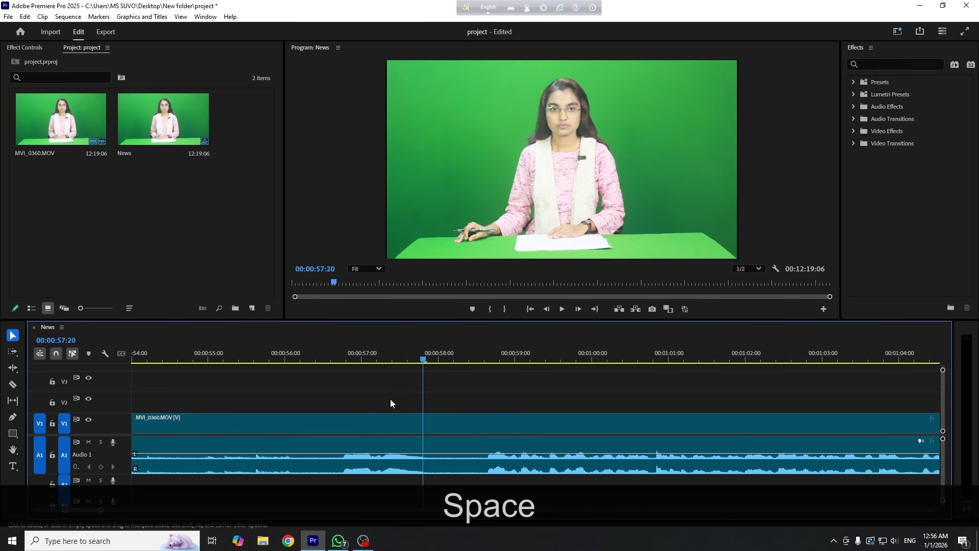
key(space)
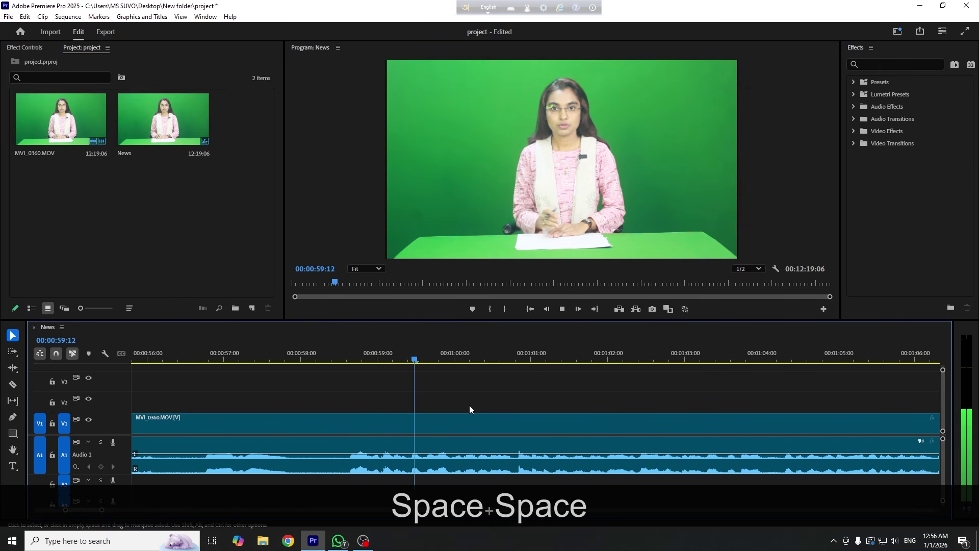
key(minus)
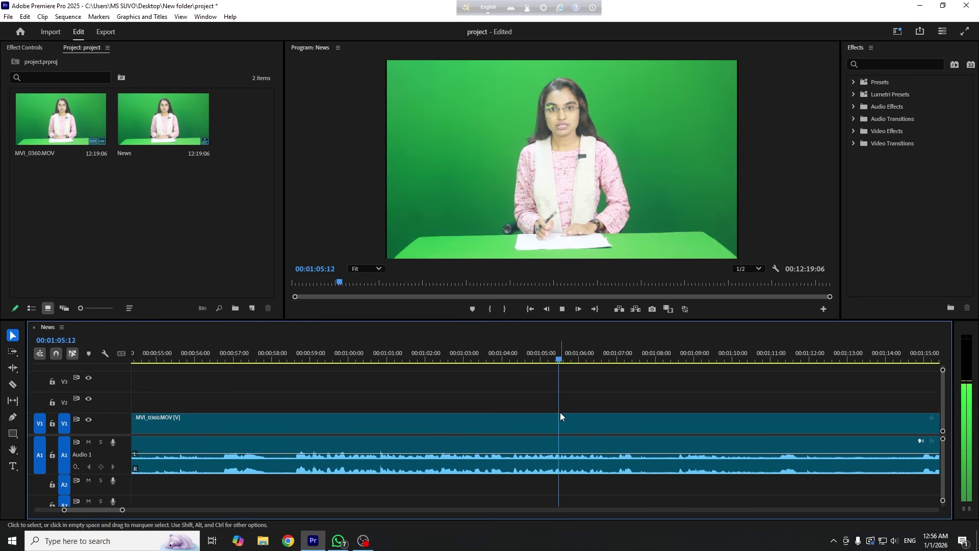
key(space)
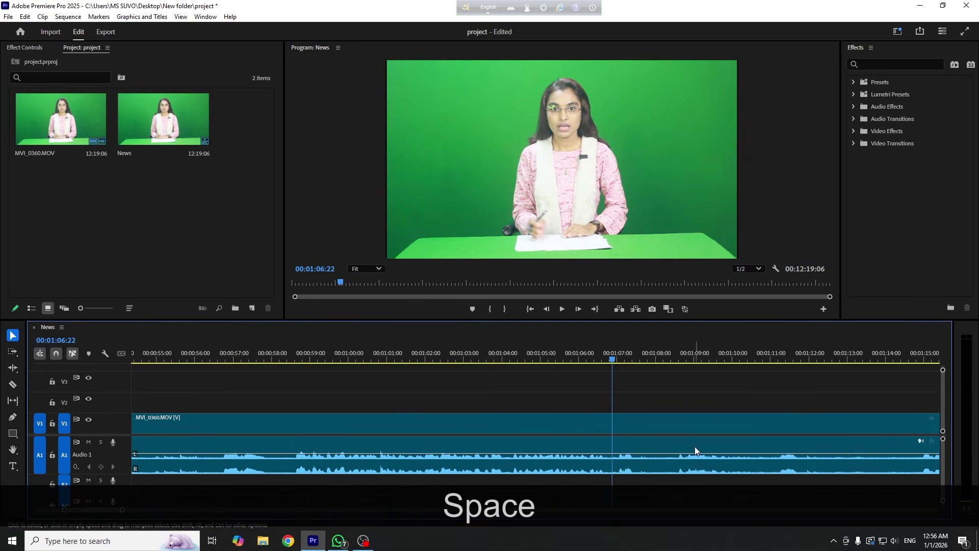
- Replay the footage between about 00:00:58 and 00:01:07:13, checking where the speech starts and pauses, and return the playhead to 00:01:00:08
scroll(663, 449, left, 2)
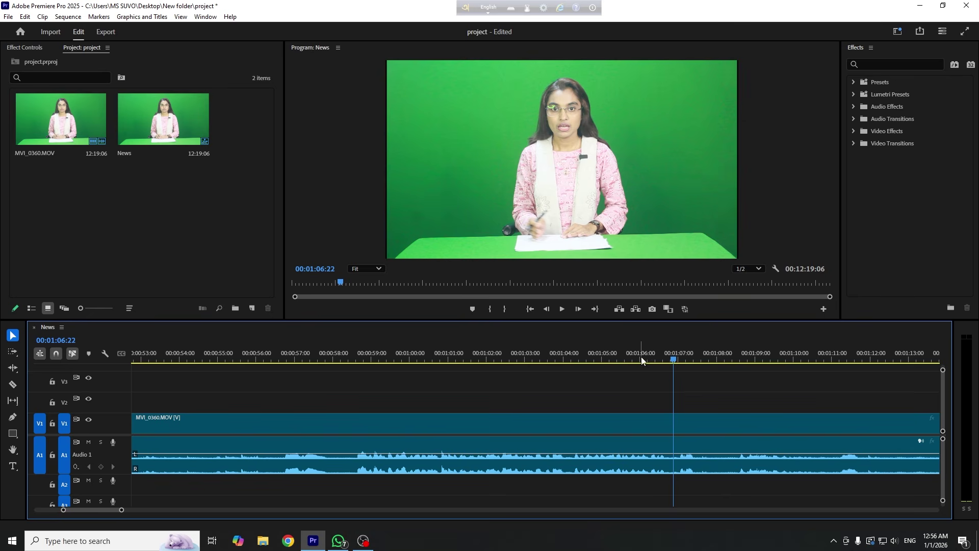
click(348, 354)
key(space)
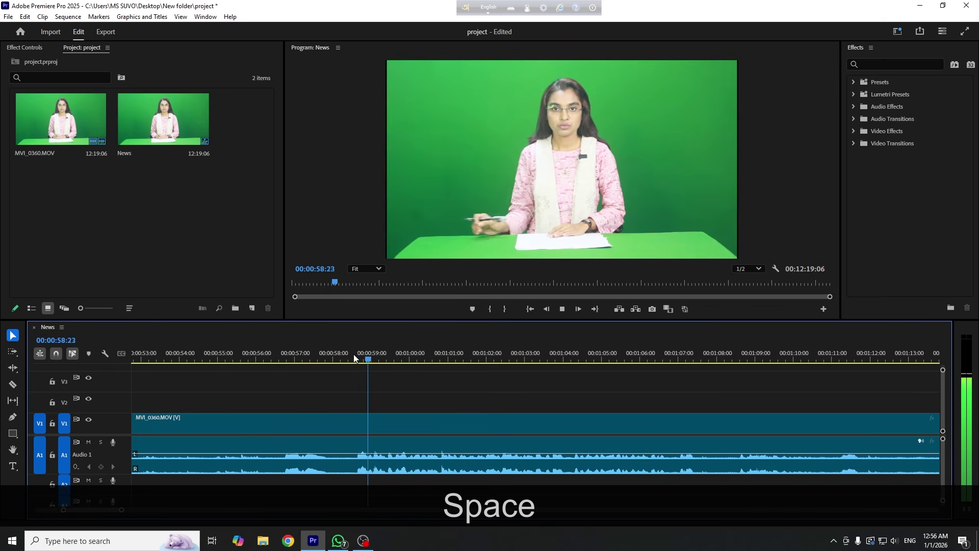
click(646, 354)
scroll(588, 361, down, 1)
key(space)
scroll(585, 358, down, 1)
drag(549, 360, 577, 412)
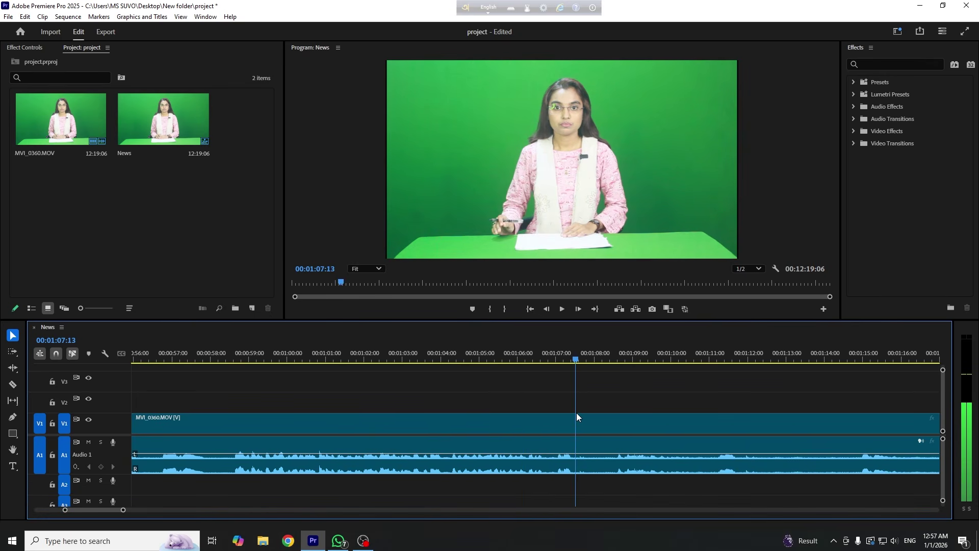
scroll(562, 403, up, 2)
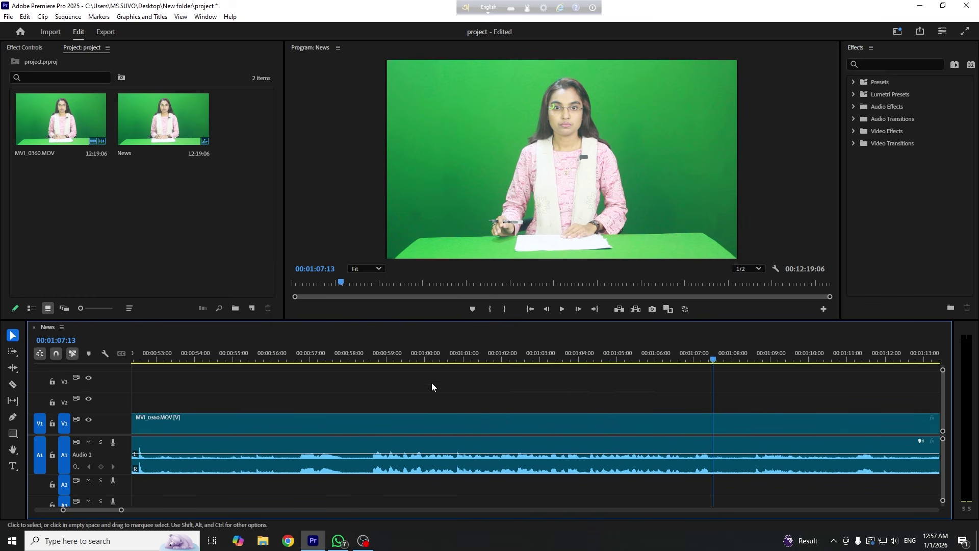
click(439, 356)
scroll(543, 409, up, 1)
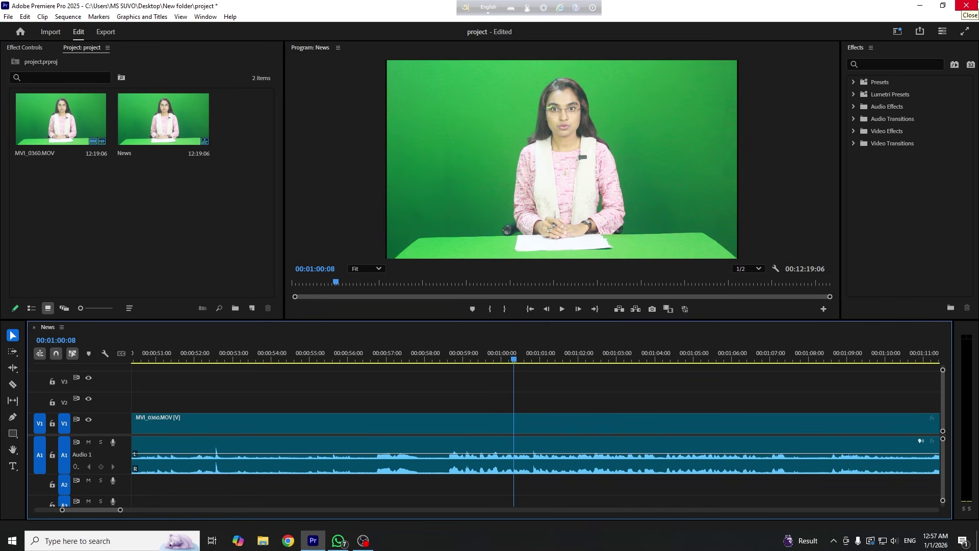
- Find the start of the speech and split the MVI_0360.MOV clip with the Razor tool at 00:00:58:11
key(c)
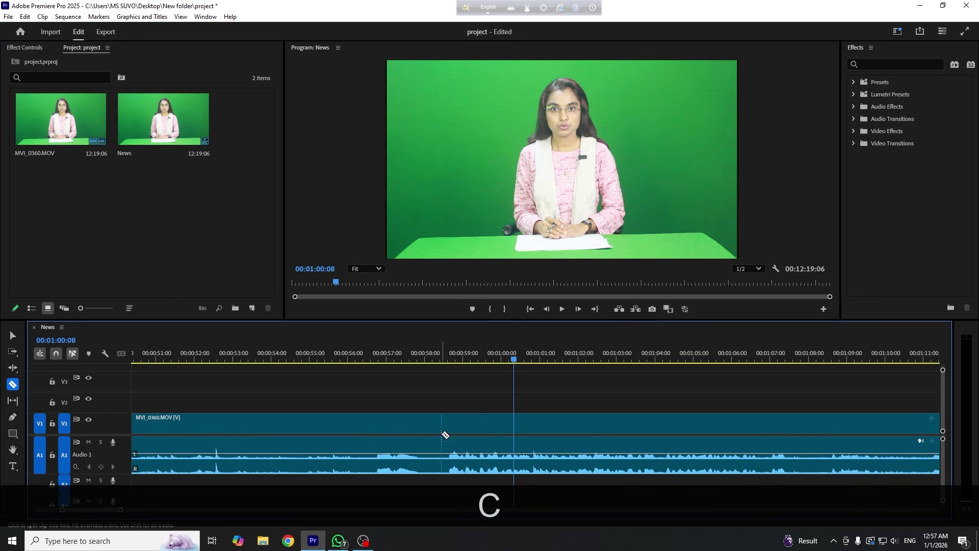
key(v)
click(446, 359)
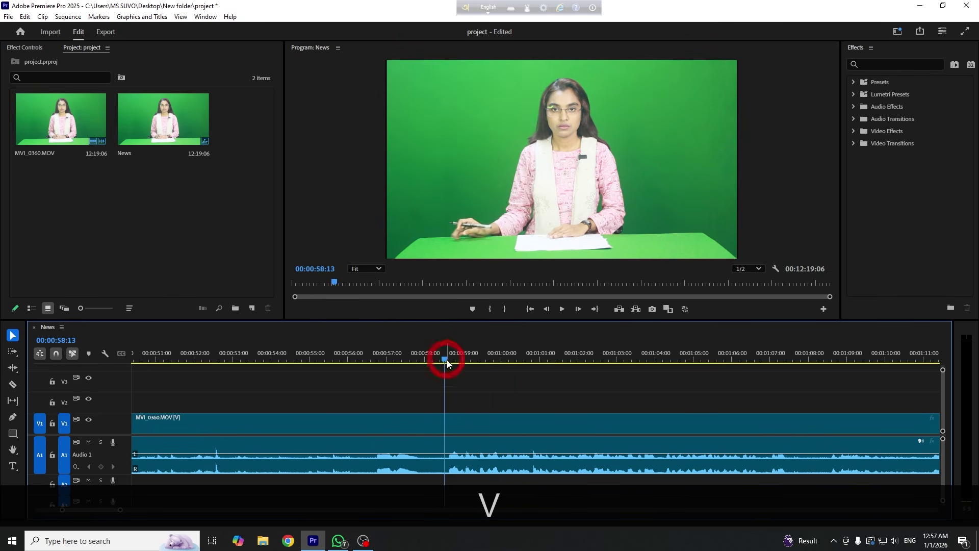
key(space)
click(442, 355)
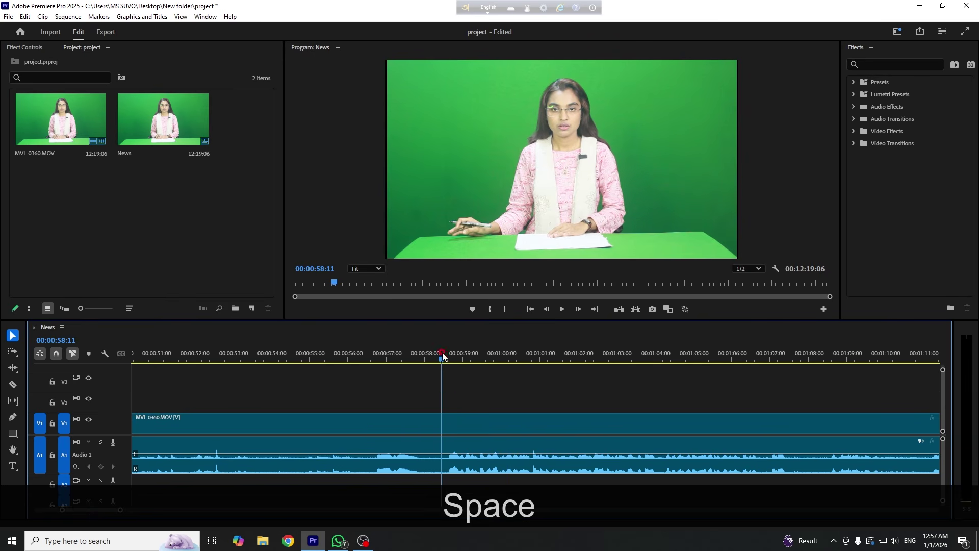
key(c)
click(441, 420)
key(v)
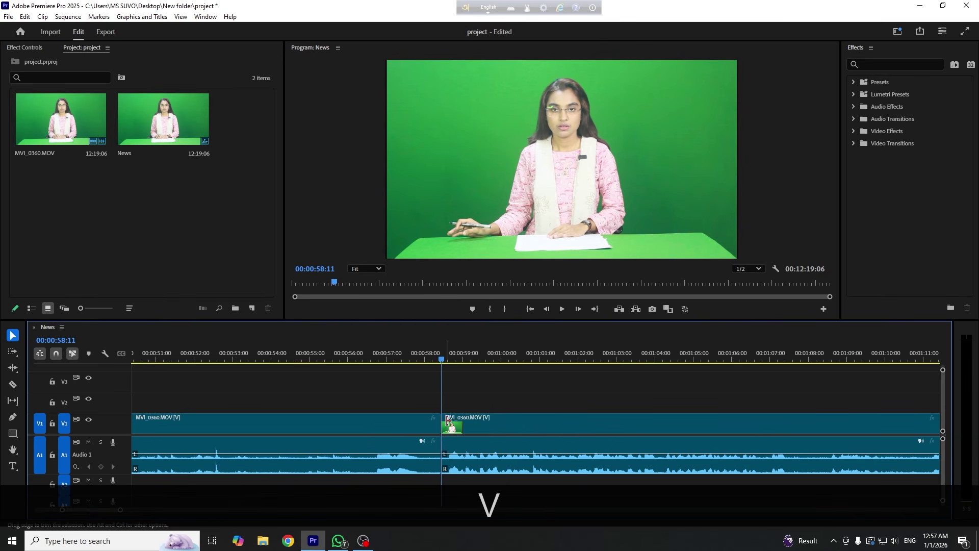
- Zoom in on the cut, move the playhead to 00:00:58:16 and check the edit point between the two pieces
key(equal)
key(equal)
key(equal)
click(594, 360)
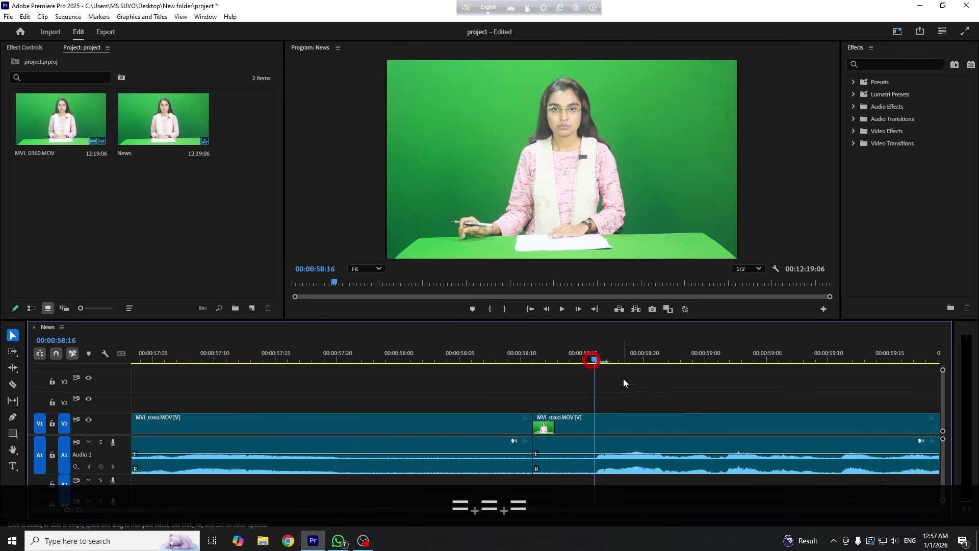
click(535, 421)
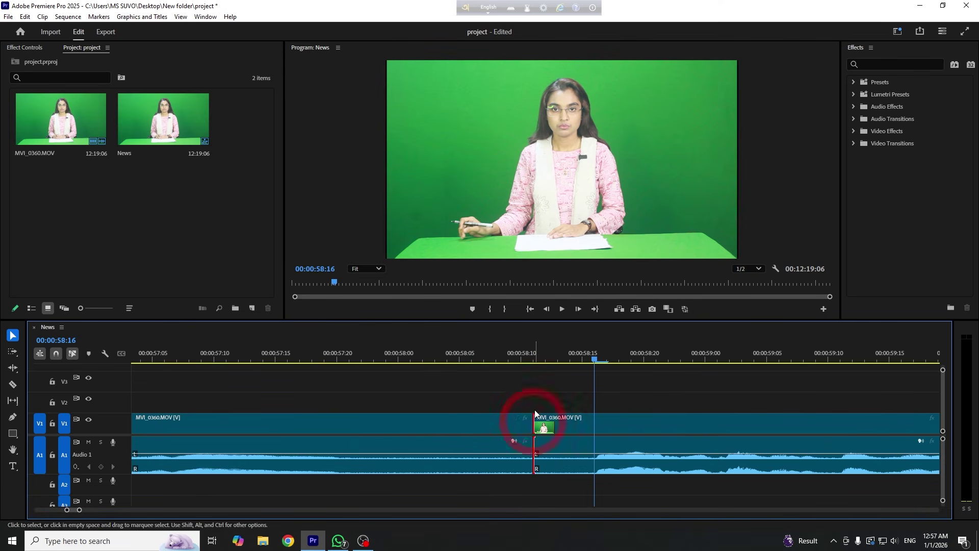
- Zoom the timeline out and delete the piece of MVI_0360.MOV before the cut
key(minus)
key(minus)
key(minus)
key(minus)
key(minus)
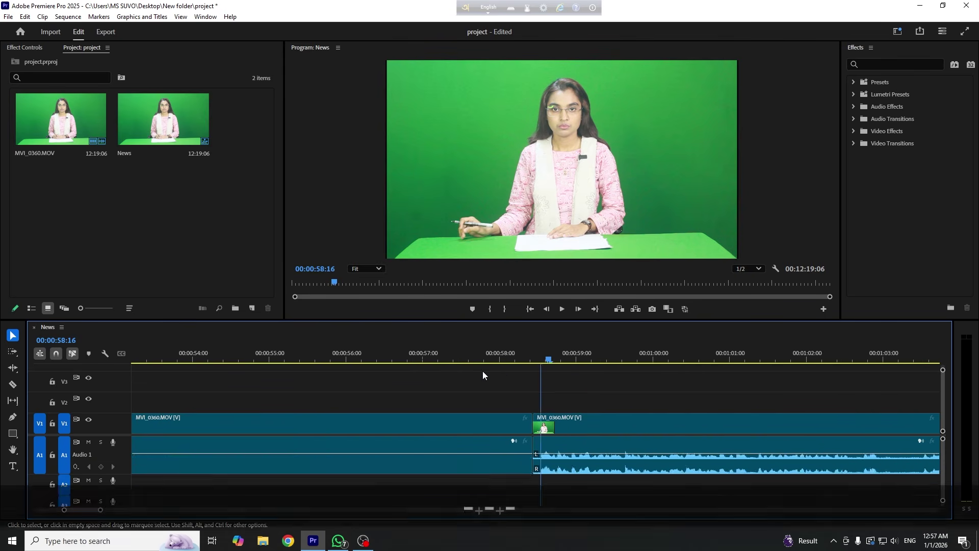
key(minus)
key(minus)
drag(214, 390, 204, 431)
click(208, 387)
click(164, 462)
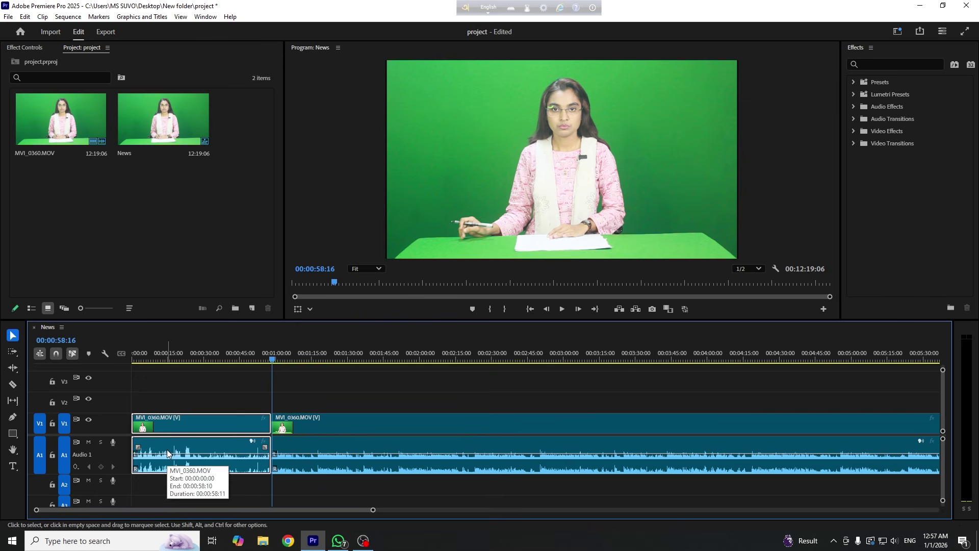
key(Delete)
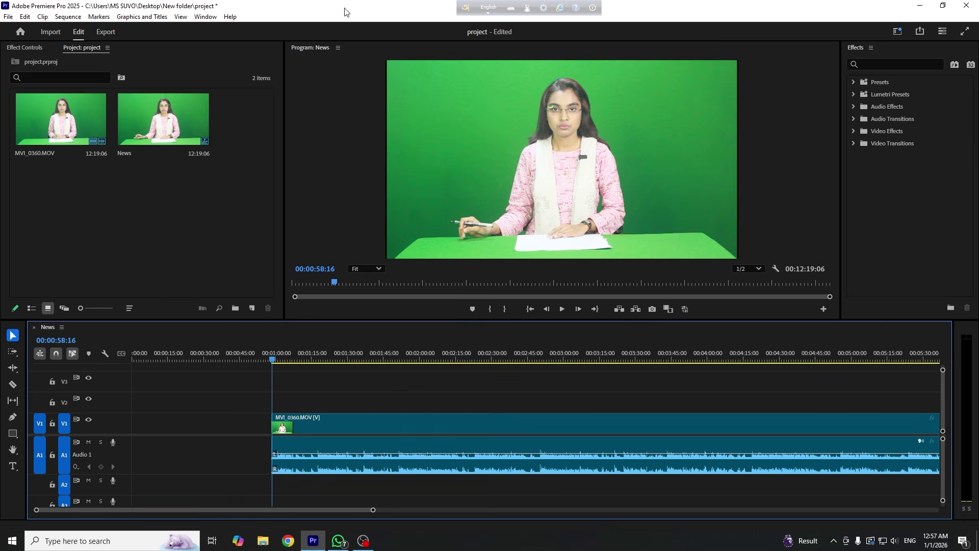
- Undo the deletion and the cut, and try ripple trimming the clip's start to the playhead at 00:00:58:16
key(ctrl+z)
key(ctrl+z)
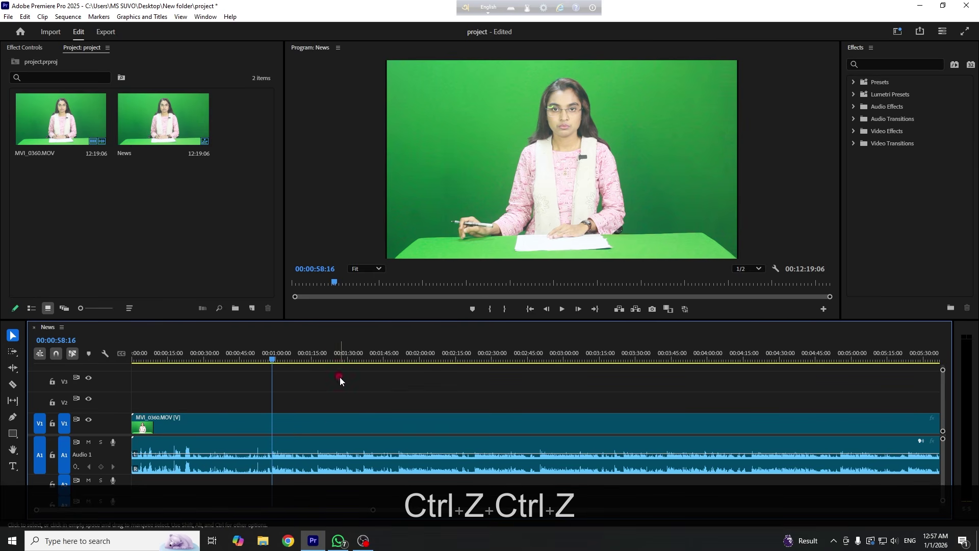
key(q)
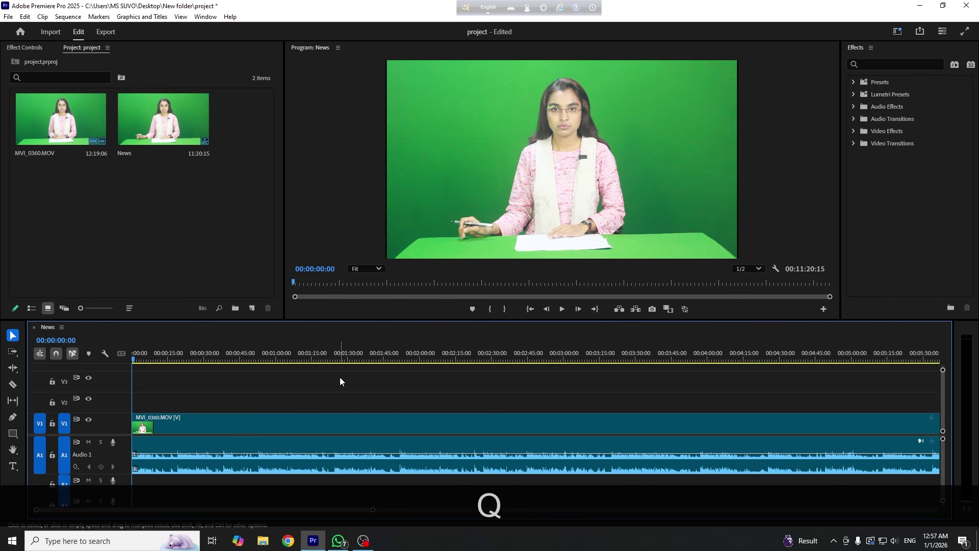
key(ctrl+z)
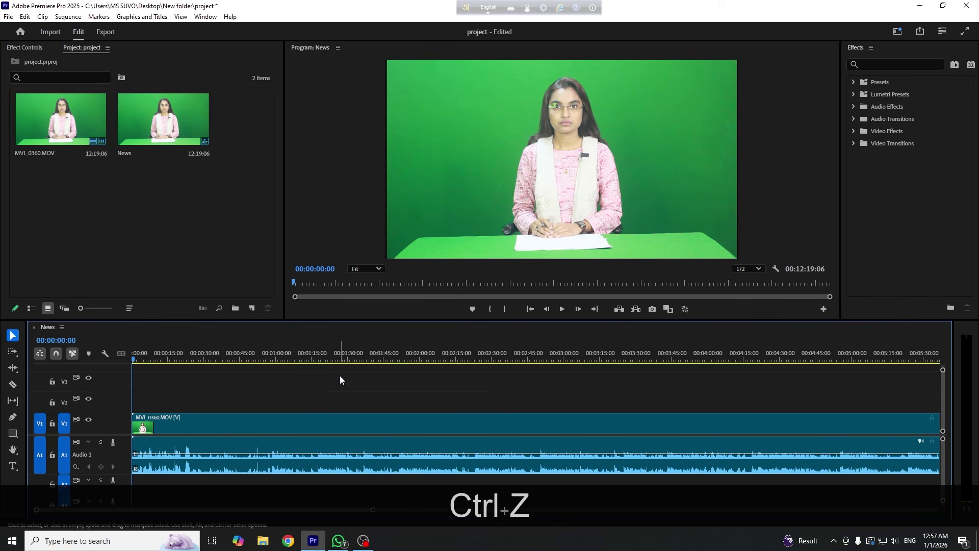
- Locate the start of the speech again and split the MVI_0360.MOV clip with the Razor tool at 00:00:58:08
drag(302, 356, 275, 391)
key(=)
key(=)
key(=)
key(=)
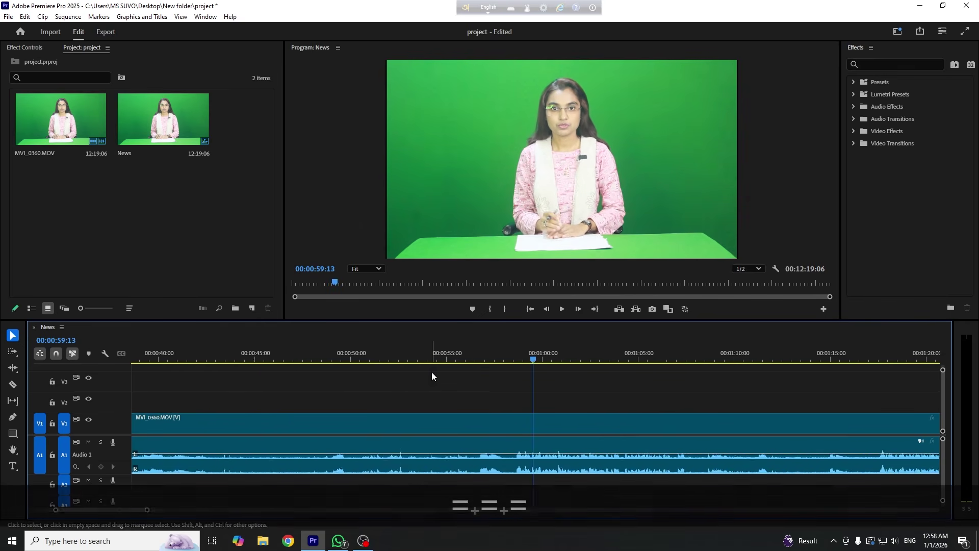
drag(526, 354, 493, 359)
key(space)
click(488, 353)
key(c)
click(491, 427)
key(v)
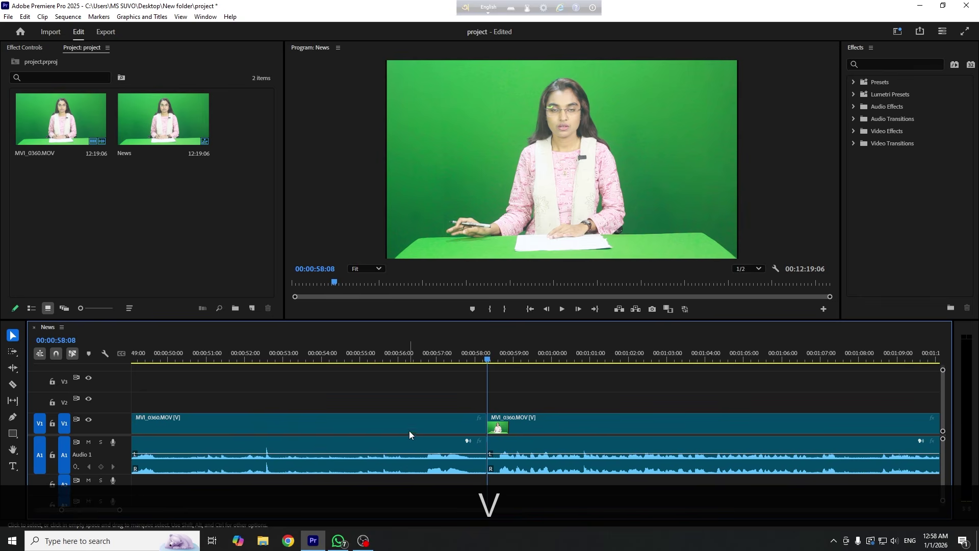
- Delete the piece of MVI_0360.MOV before the 00:00:58:08 cut and look over the gap in the zoomed-out timeline
click(379, 421)
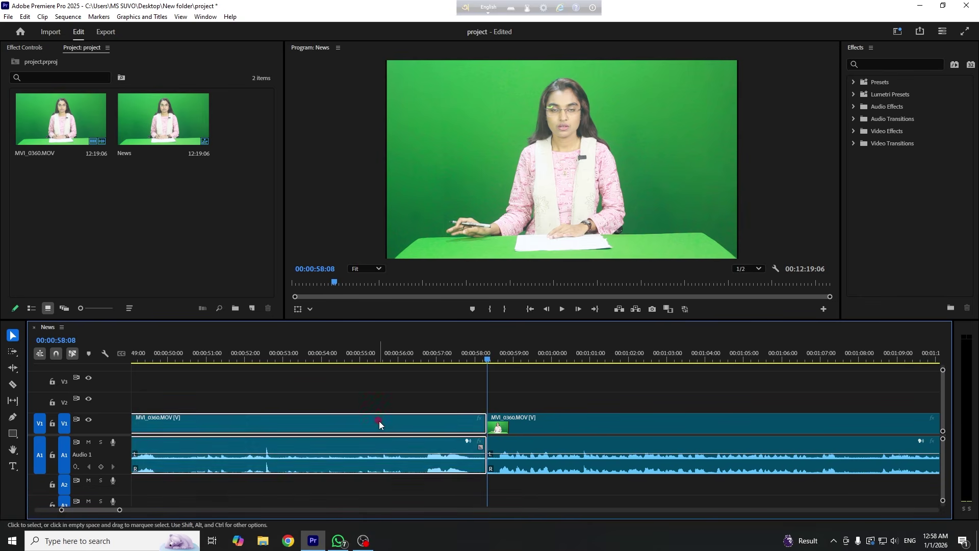
key(Delete)
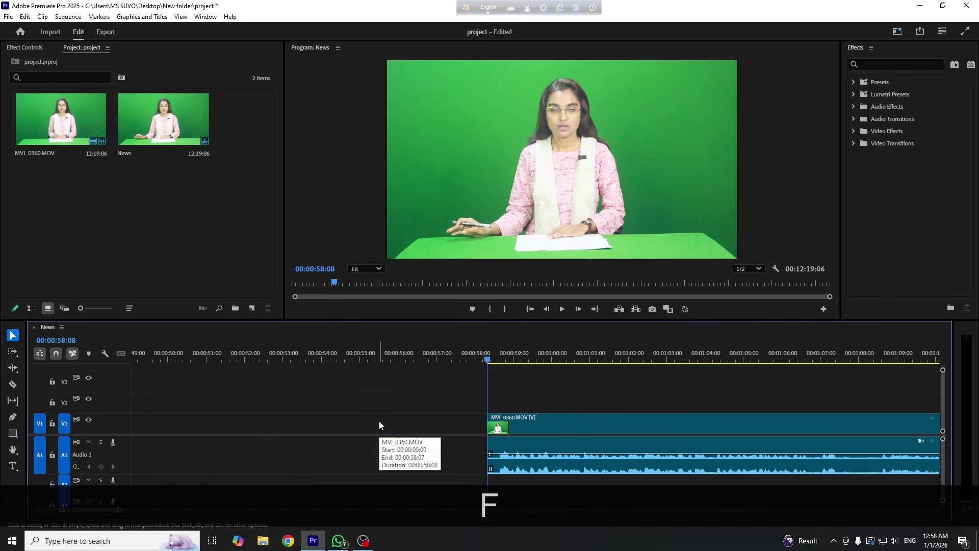
key(minus)
key(minus)
key(minus)
key(minus)
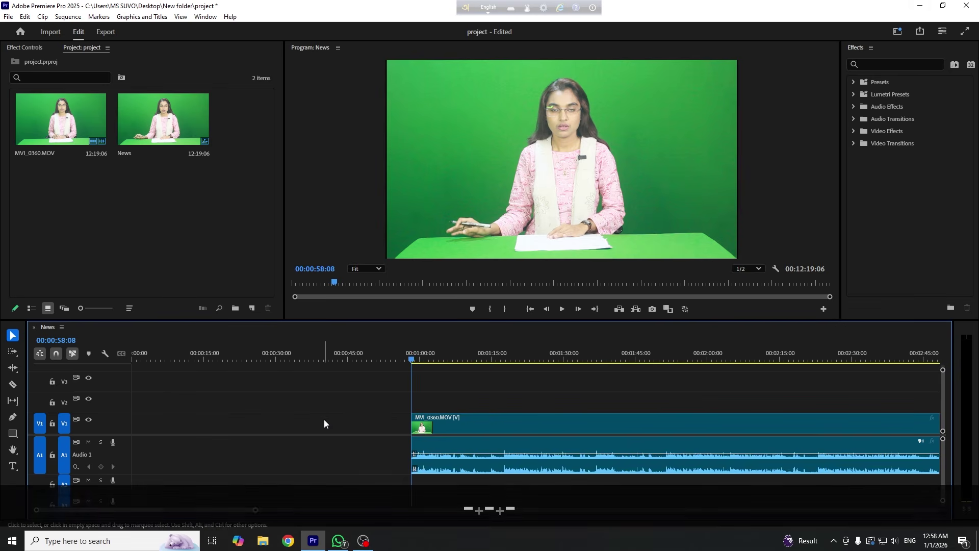
drag(219, 393, 182, 456)
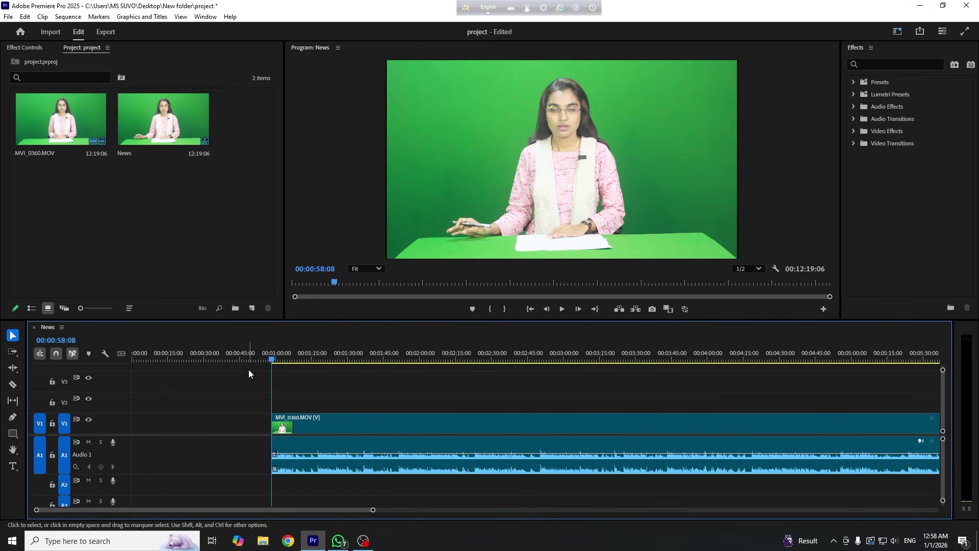
- Zoom the timeline in on the start of the remaining clip at 00:00:58:08
key(equal)
key(equal)
key(equal)
key(equal)
key(equal)
key(equal)
key(equal)
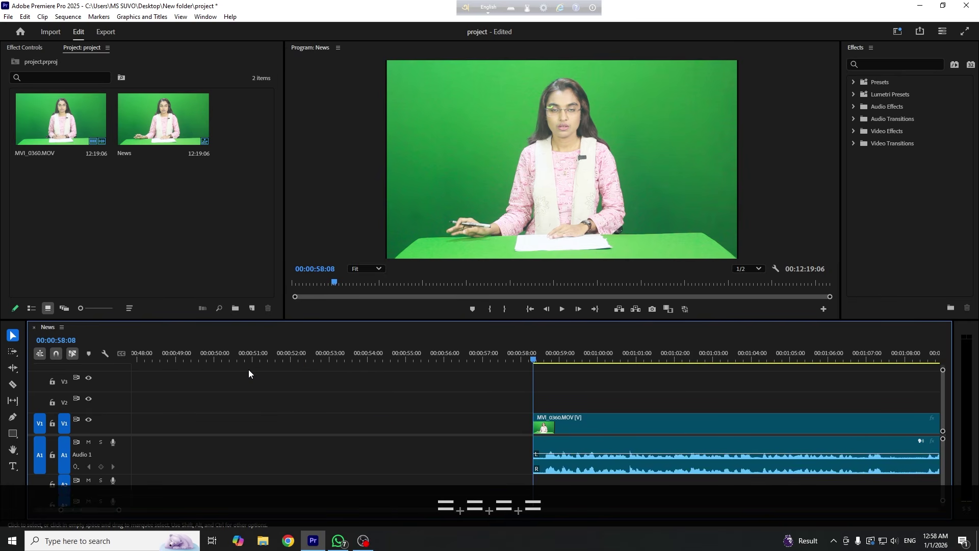
- Examine the empty gap before the remaining MVI_0360.MOV clip and the clip's full extent at different timeline zoom levels
key(minus)
key(minus)
key(minus)
key(minus)
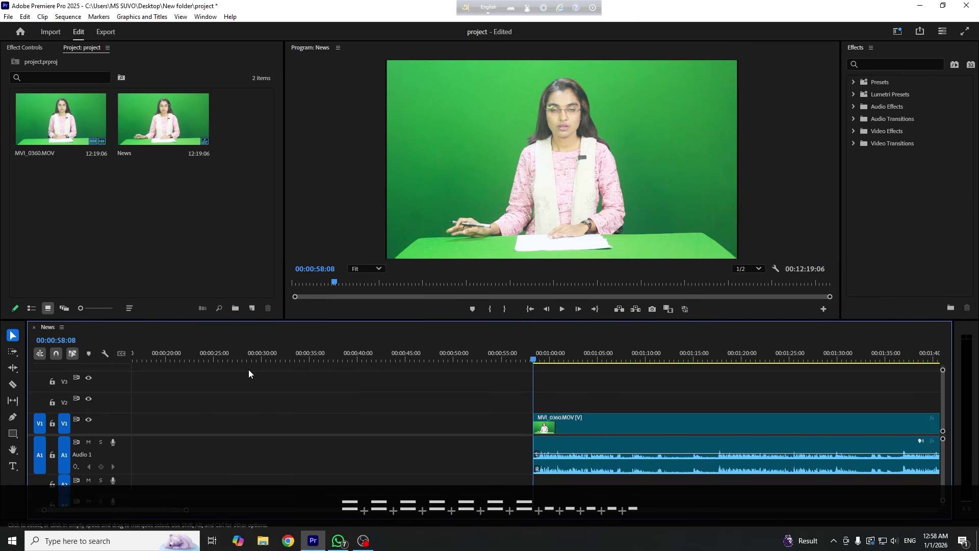
click(624, 394)
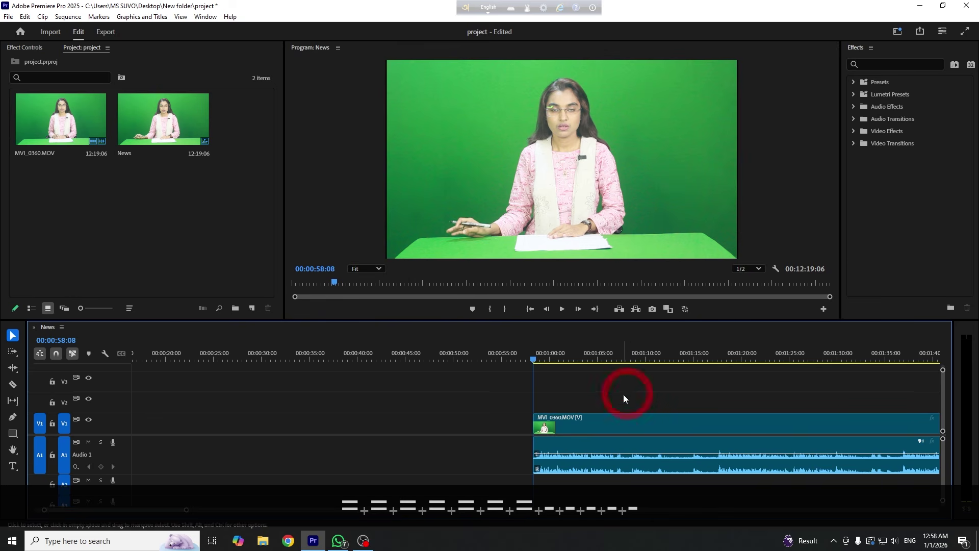
scroll(507, 398, down, 5)
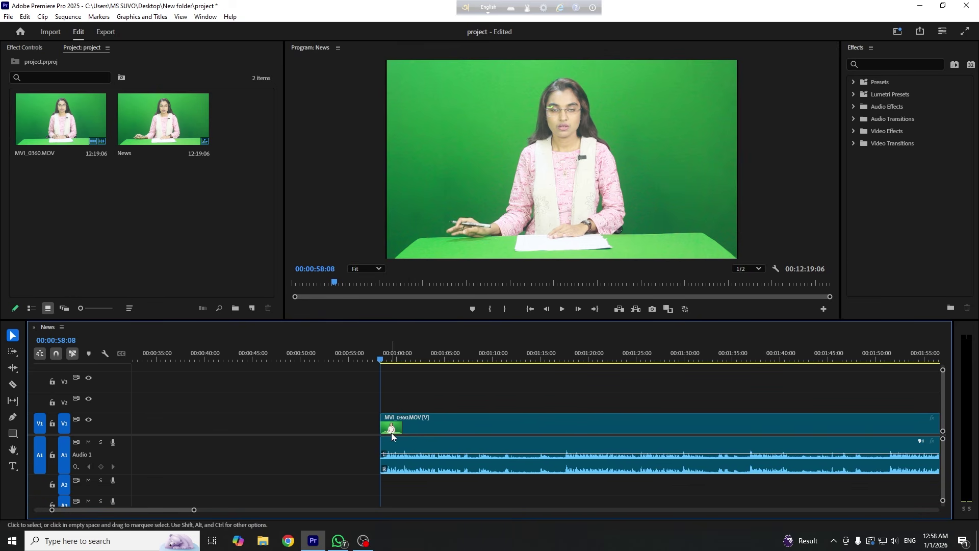
key(minus)
key(minus)
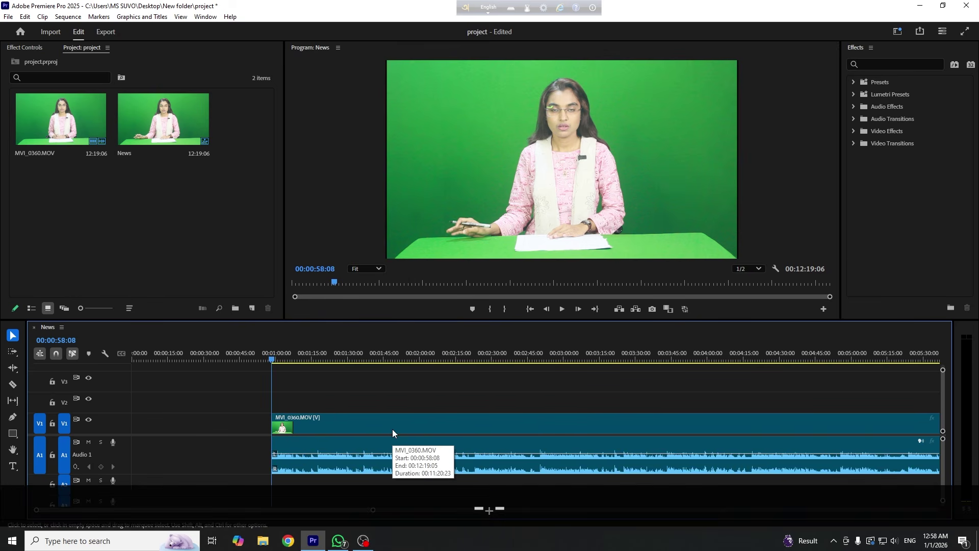
key(minus)
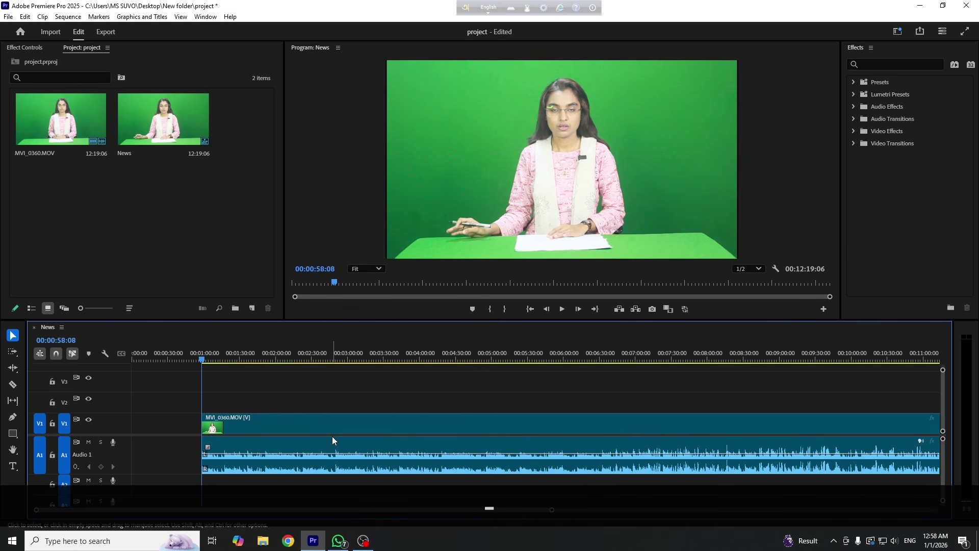
key(minus)
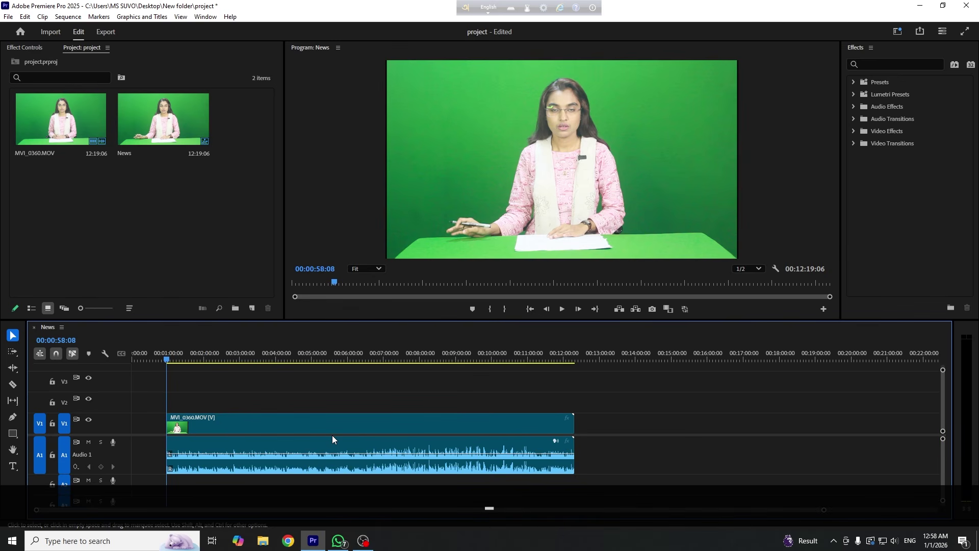
key(equal)
key(equal)
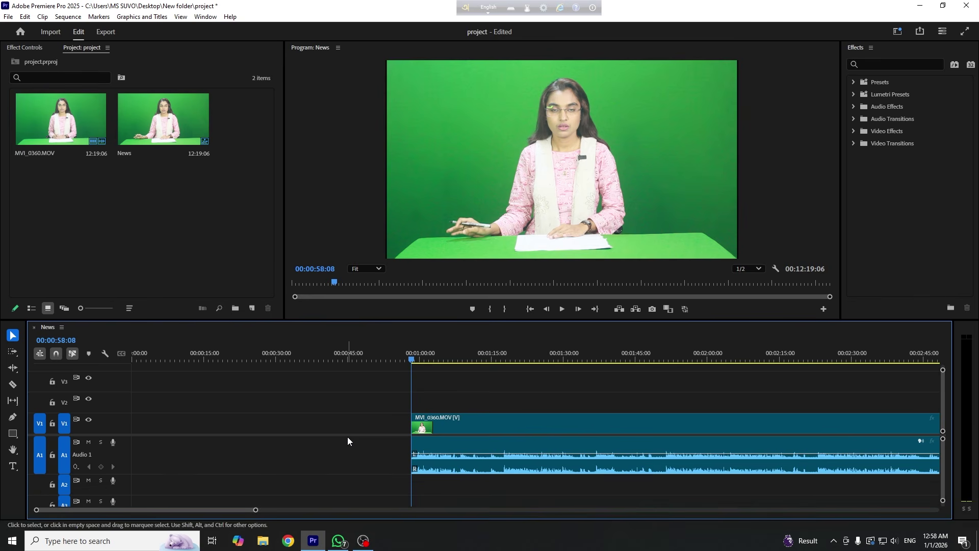
key(equal)
key(equal)
key(equal)
key(equal)
key(equal)
click(590, 381)
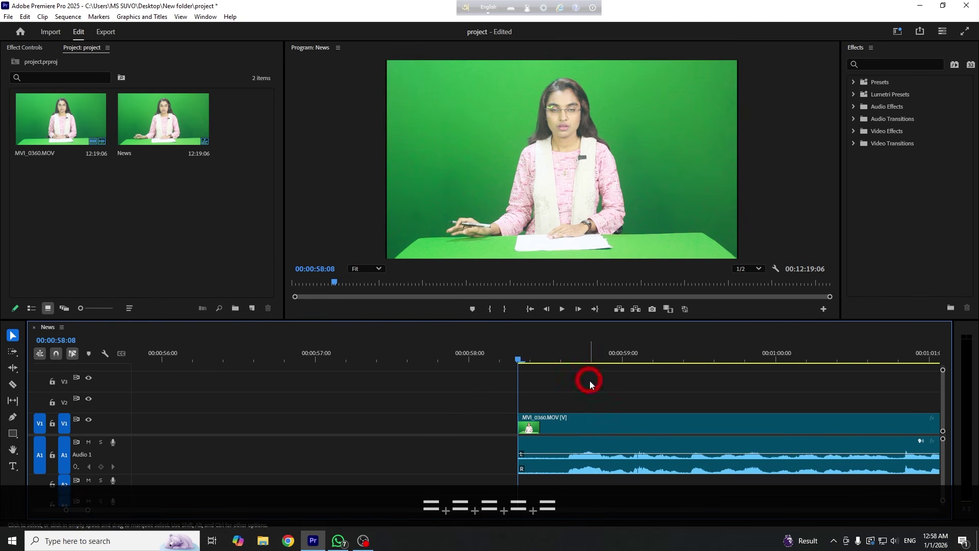
scroll(571, 387, down, 2)
key(minus)
key(minus)
key(minus)
key(minus)
key(minus)
key(minus)
key(minus)
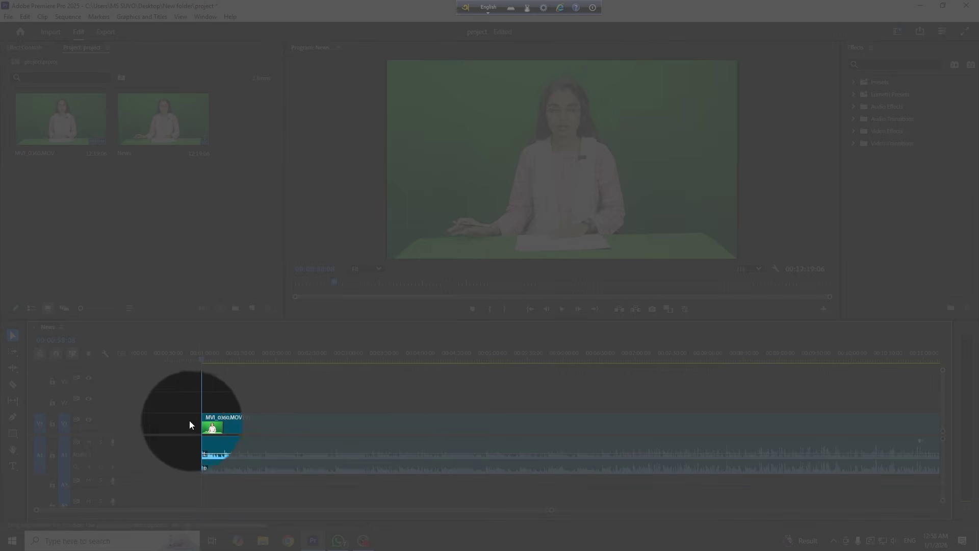
- Place the playhead inside the gap at 00:00:14:01 and try to select the empty space before MVI_0360.MOV with a marquee
key(1)
click(176, 424)
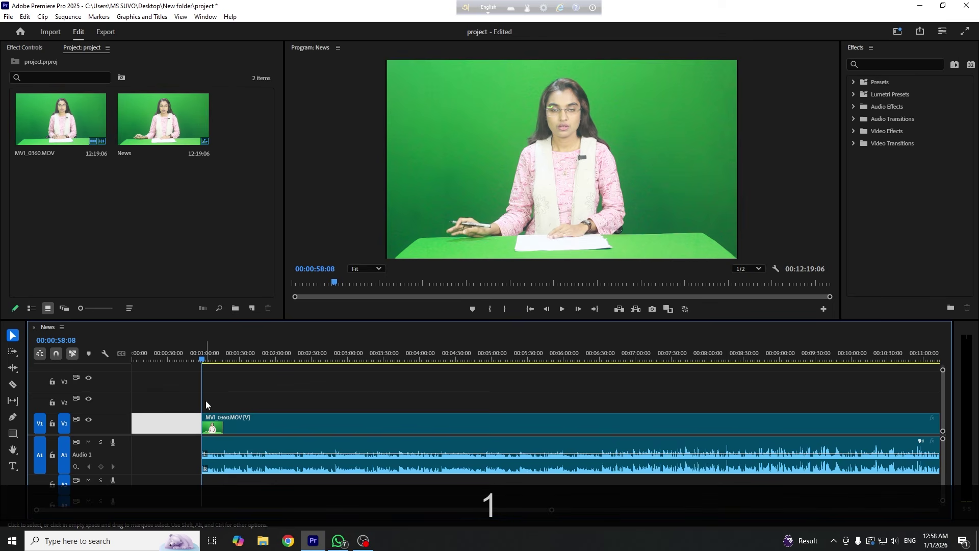
key(equal)
click(166, 365)
click(216, 380)
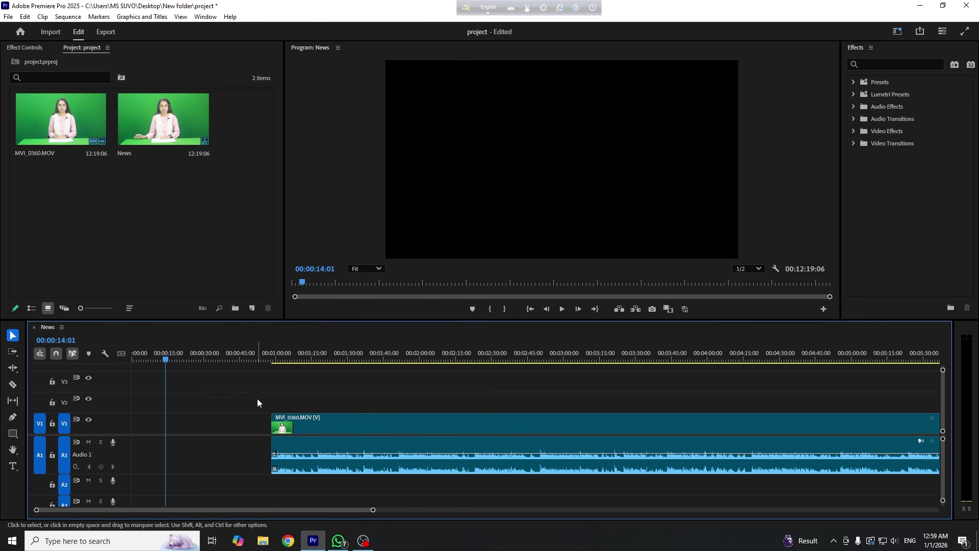
drag(234, 418, 174, 479)
drag(190, 421, 144, 460)
click(312, 425)
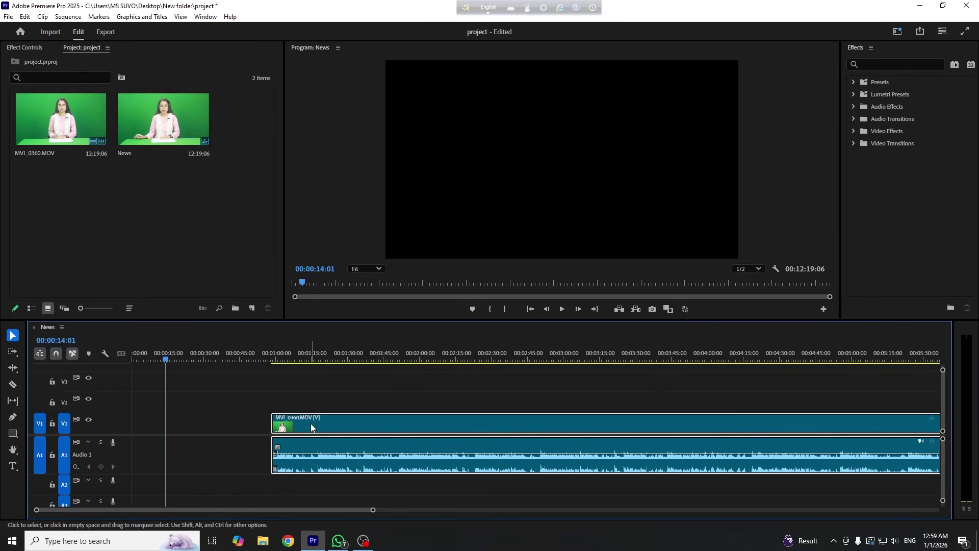
- Delete the empty gap before the MVI_0360.MOV clip so that its video and audio start at 00:00:00:00
click(146, 421)
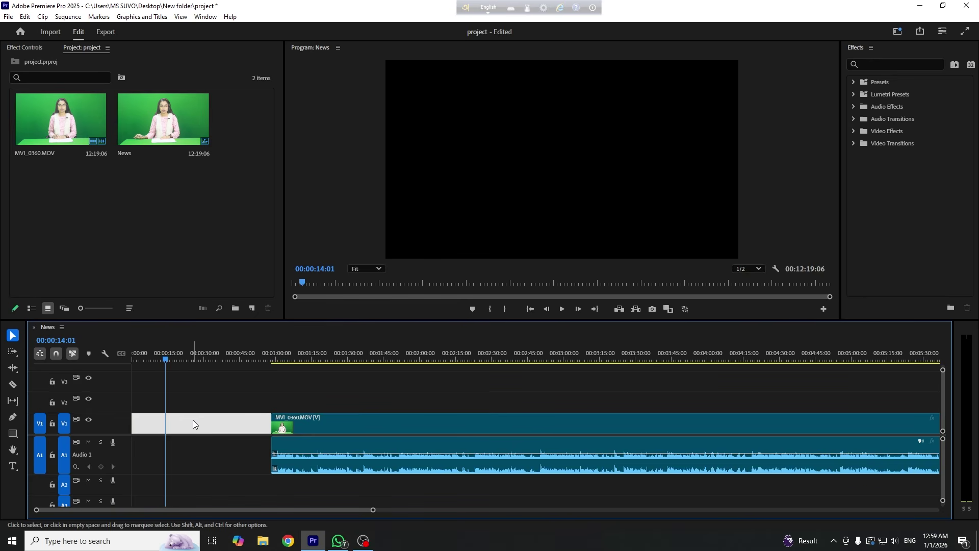
click(204, 420)
click(207, 422)
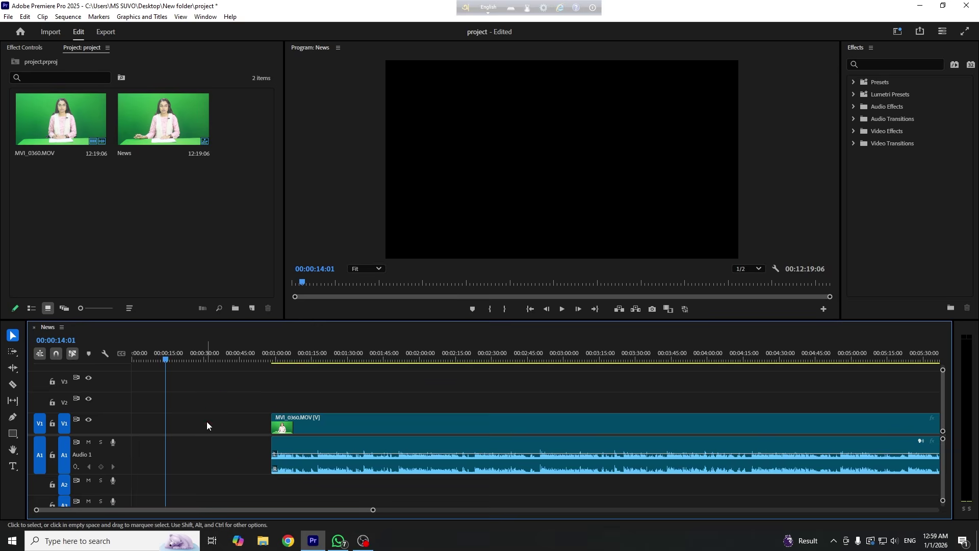
click(189, 461)
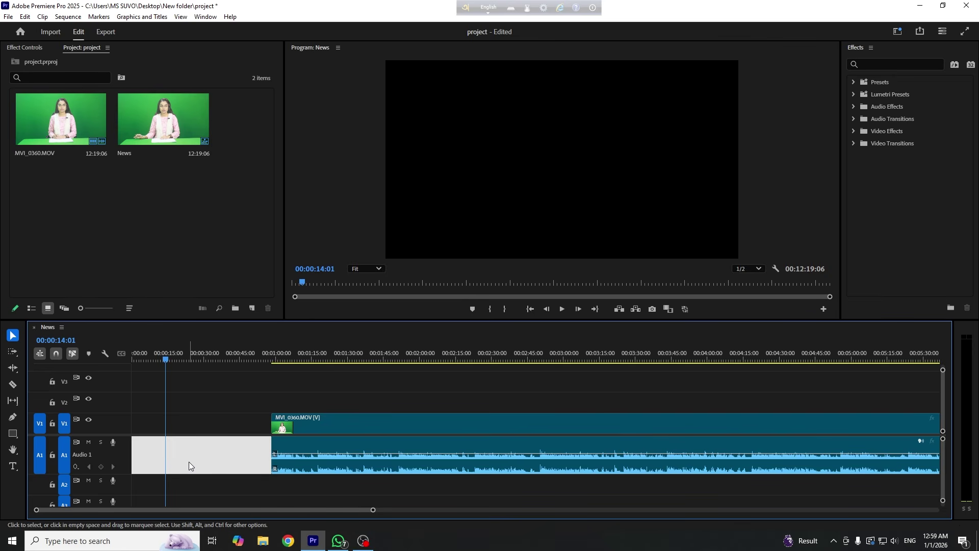
key(Delete)
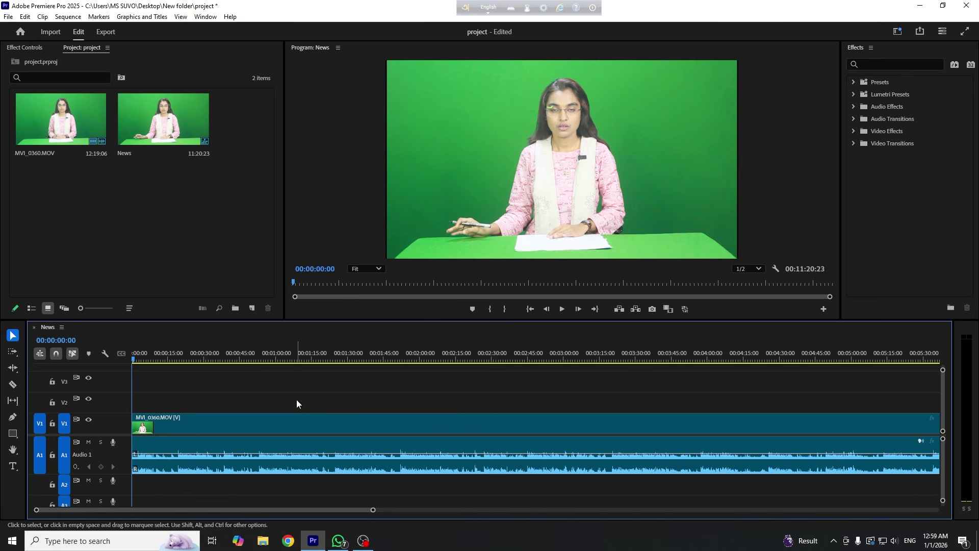
- Play the News sequence from the start and stop the playhead at 00:00:08:15
key(equal)
key(equal)
key(equal)
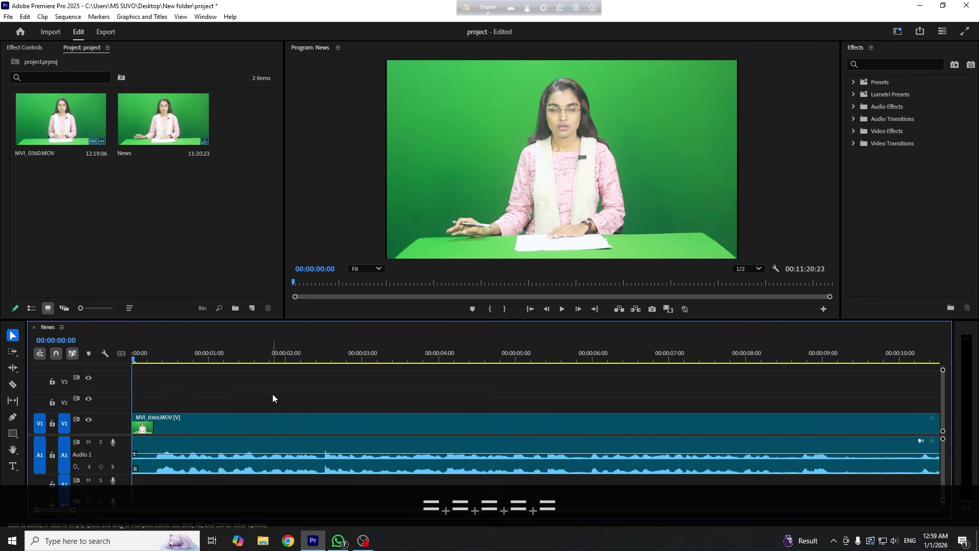
key(space)
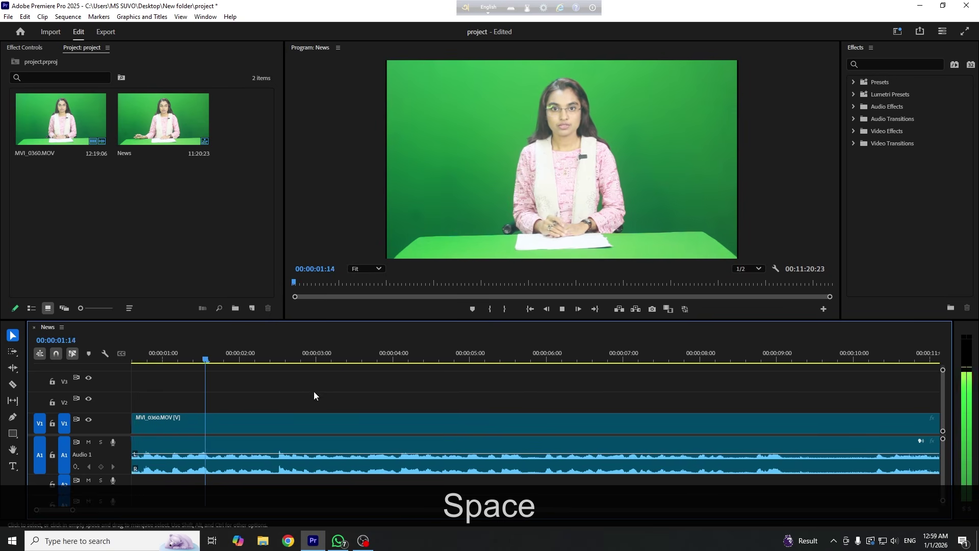
key(minus)
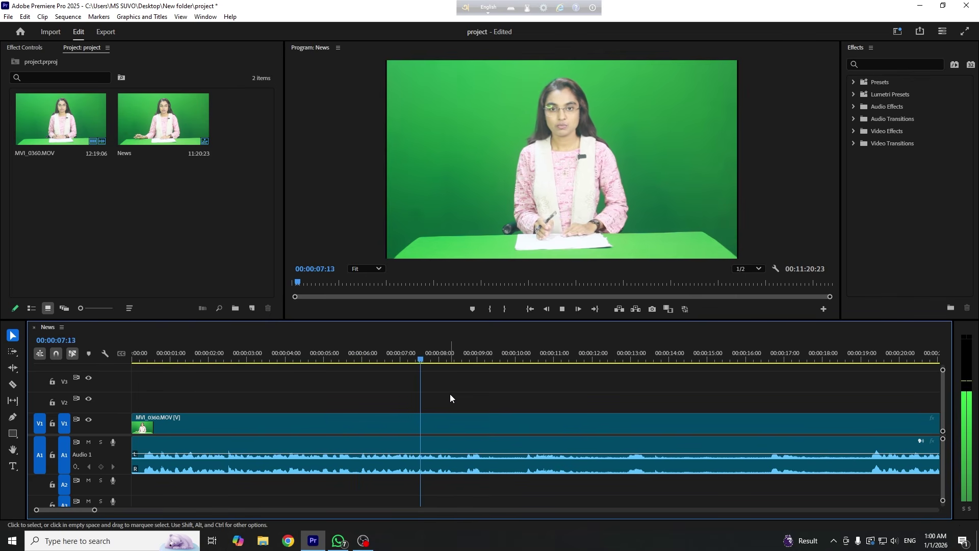
key(space)
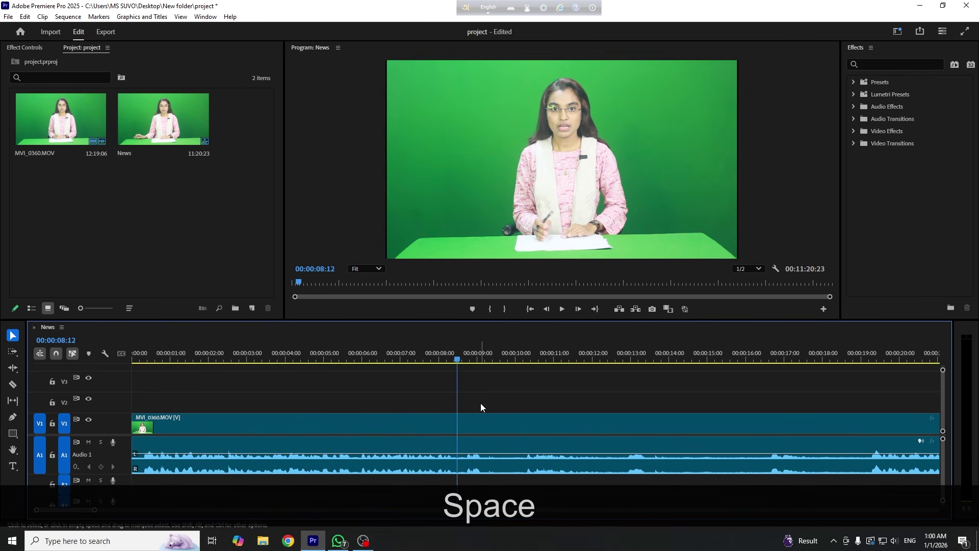
key(space)
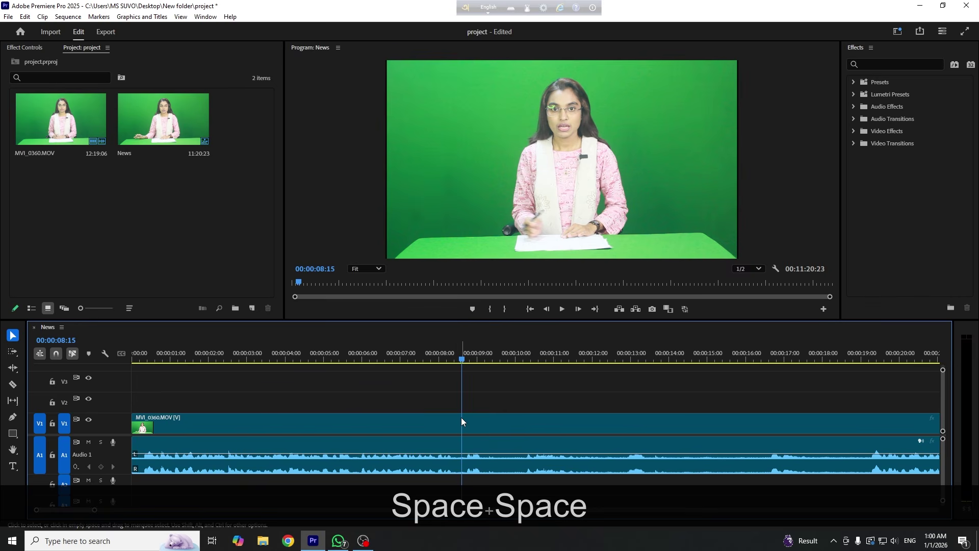
- Split MVI_0360.MOV at 00:00:08:15 with the Razor tool and delete the part after the cut
key(c)
click(461, 417)
key(v)
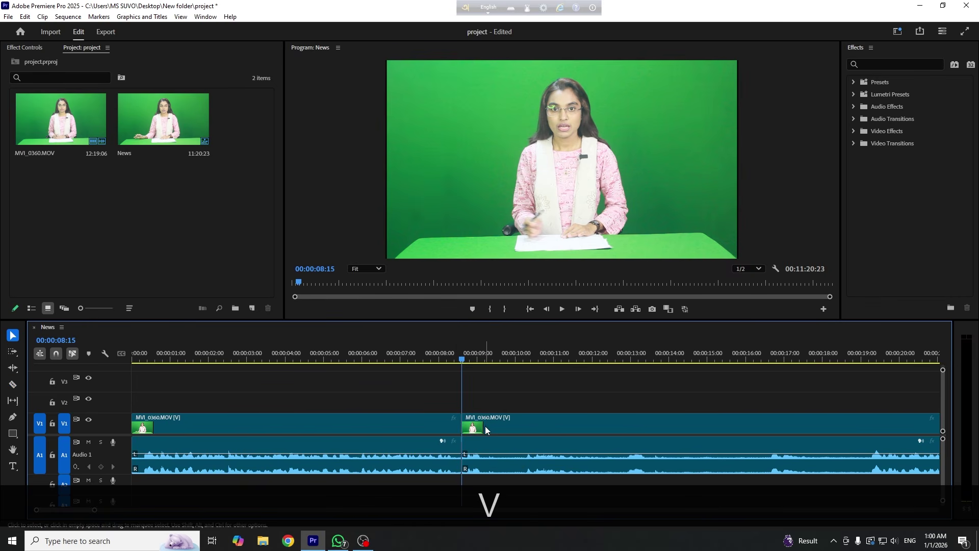
click(518, 427)
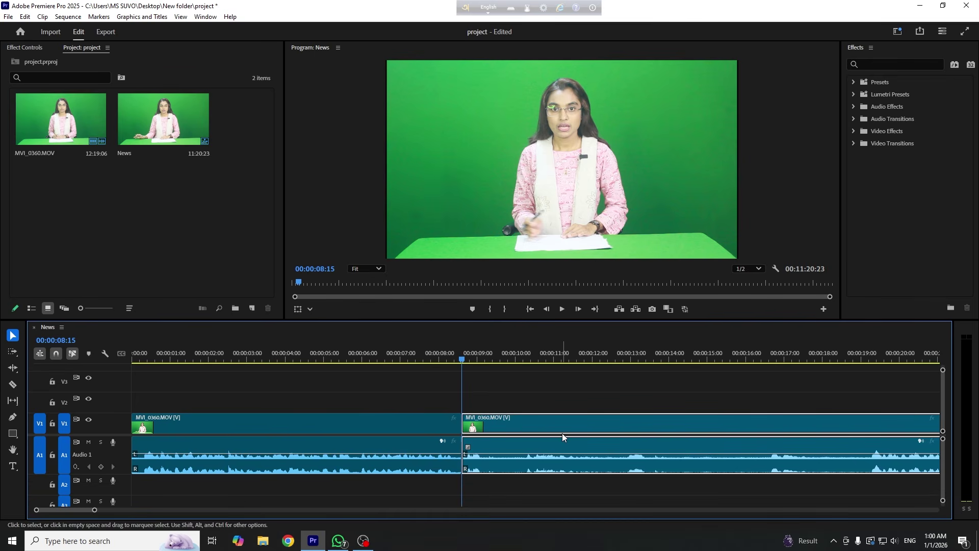
key(f)
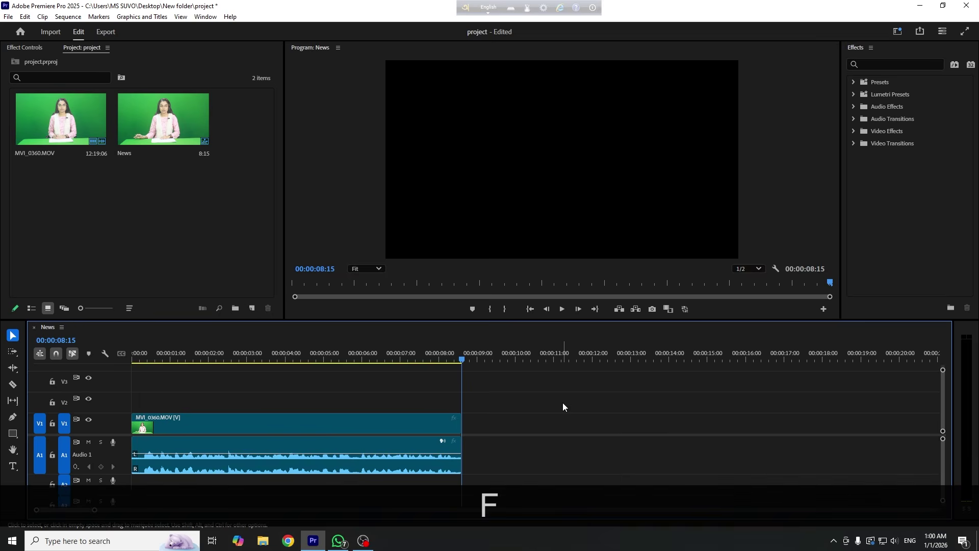
- Split the MVI_0360.MOV clip with the Razor tool at 00:00:00:06, just before the speech begins in the waveform
key(=)
key(=)
key(=)
key(=)
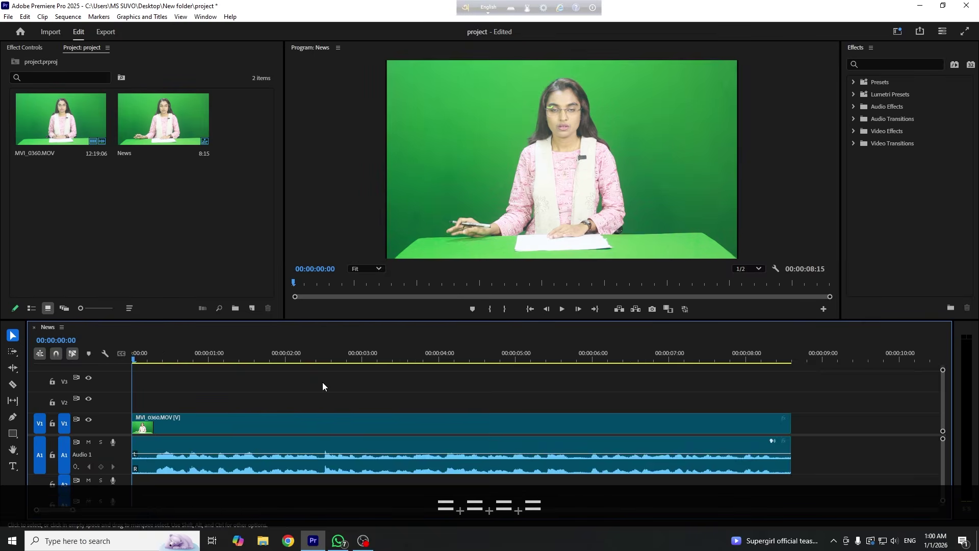
key(=)
key(=)
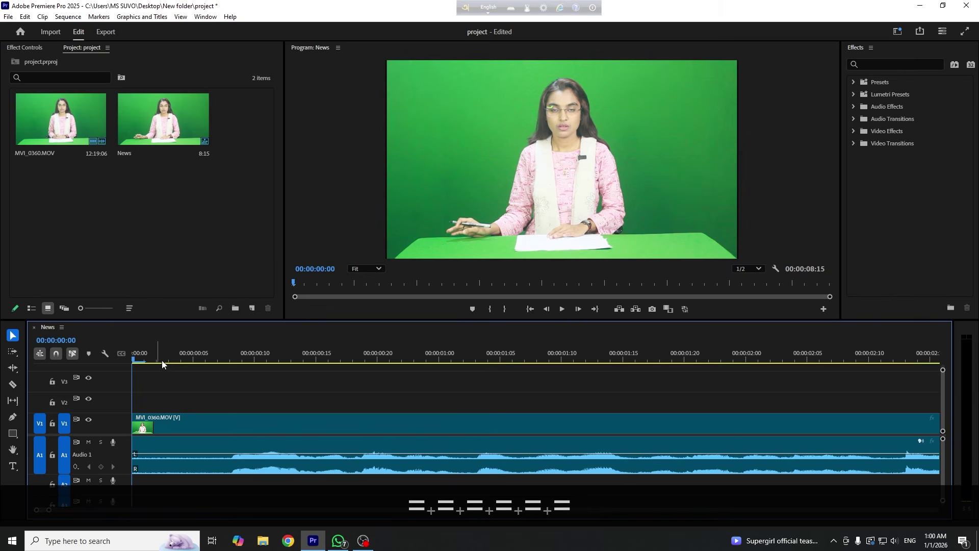
key(grave)
key(grave)
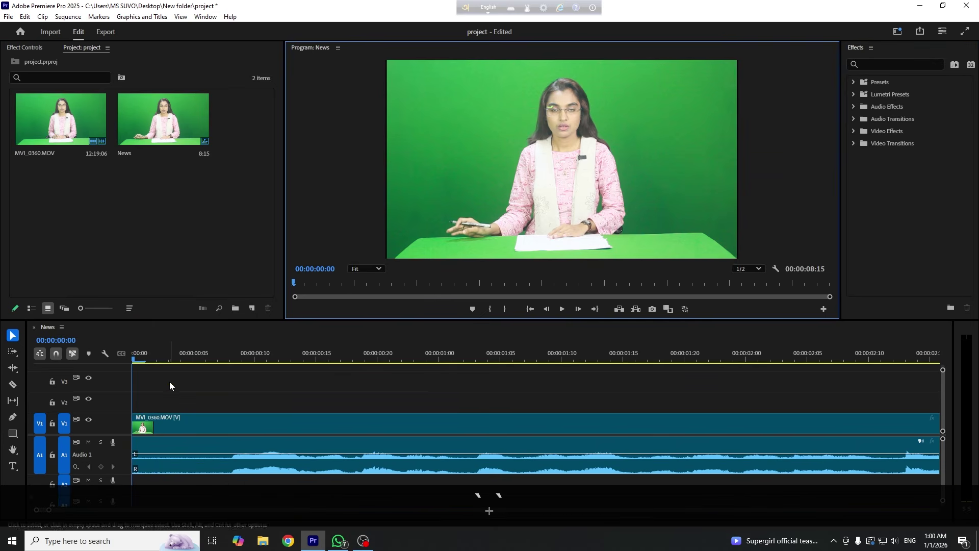
click(170, 359)
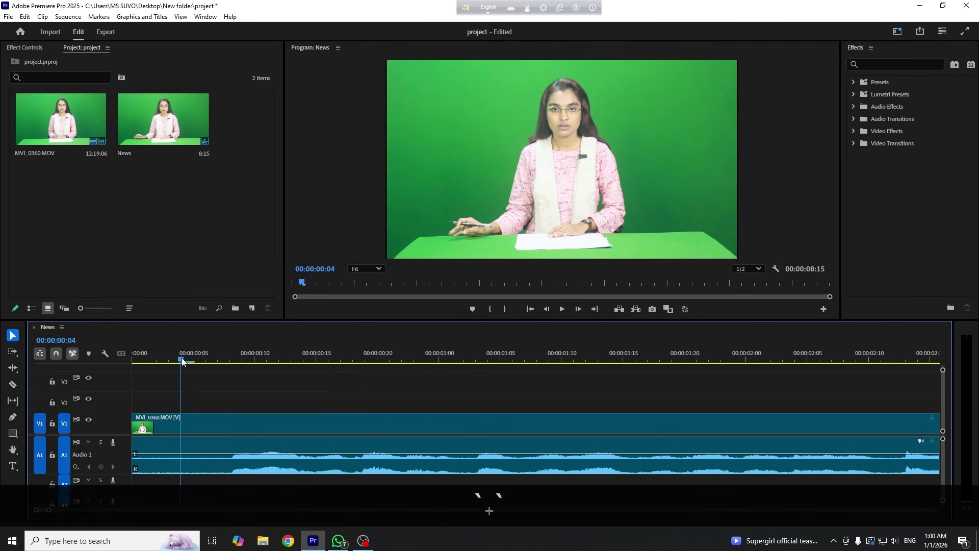
drag(182, 361, 207, 364)
click(205, 361)
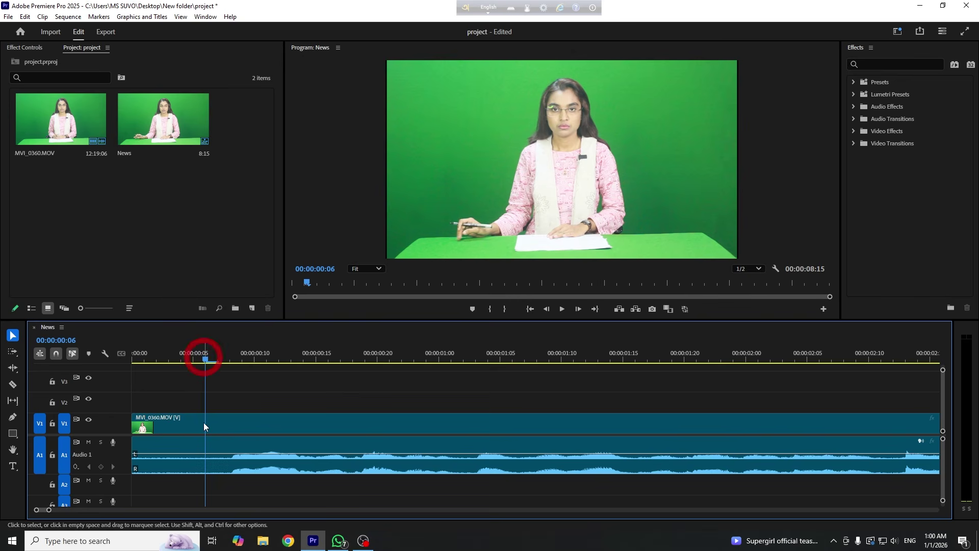
key(c)
click(206, 427)
key(v)
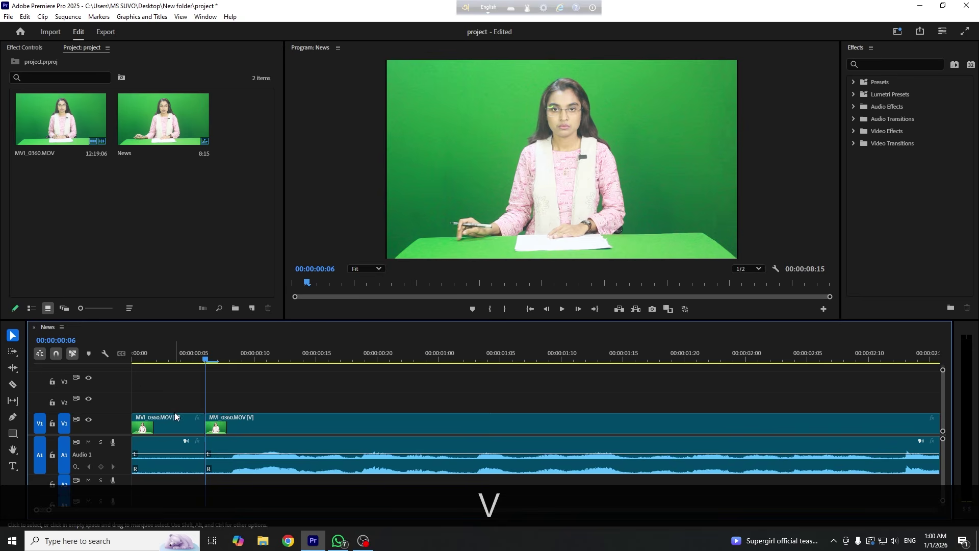
- Ripple delete the short piece before the 00:00:00:06 cut and undo the deletion
click(162, 423)
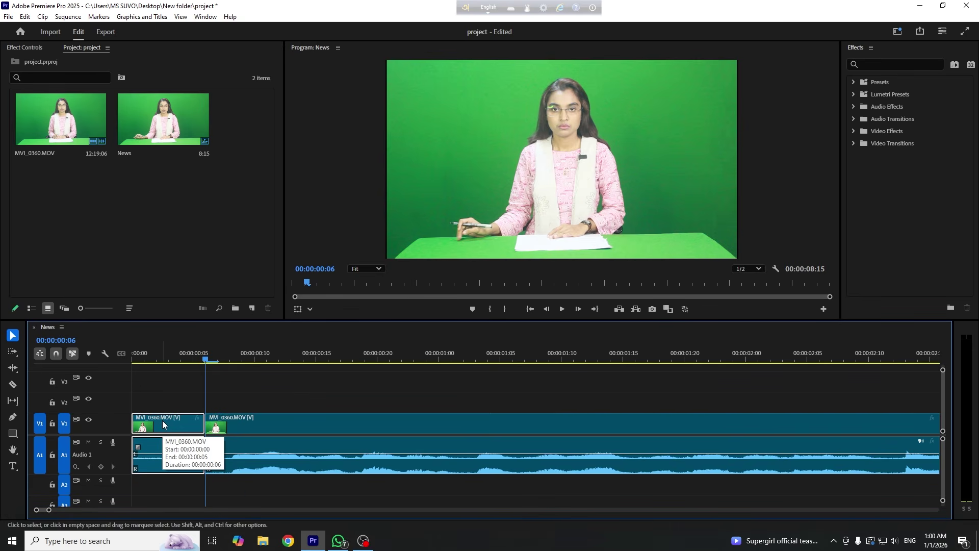
key(Delete)
click(162, 424)
key(Delete)
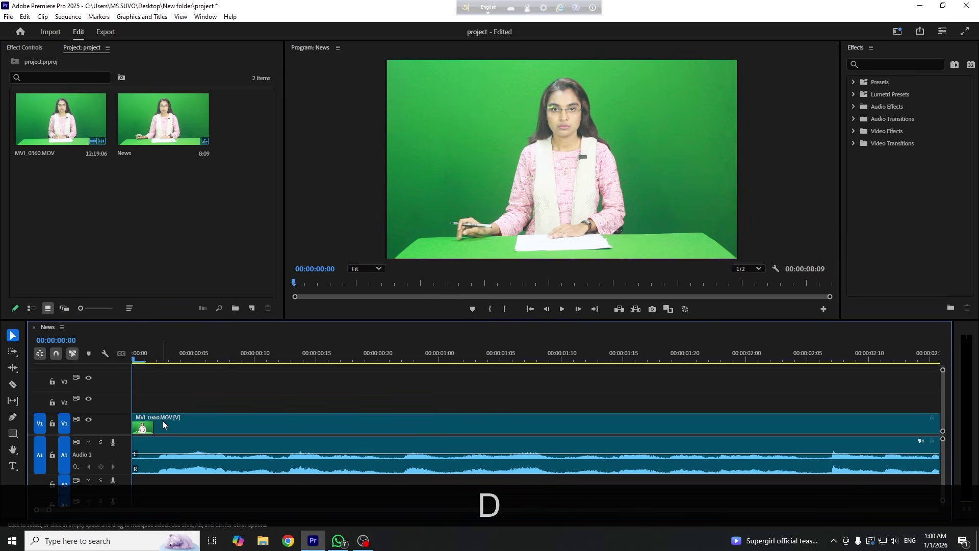
key(ctrl+z)
key(ctrl+z)
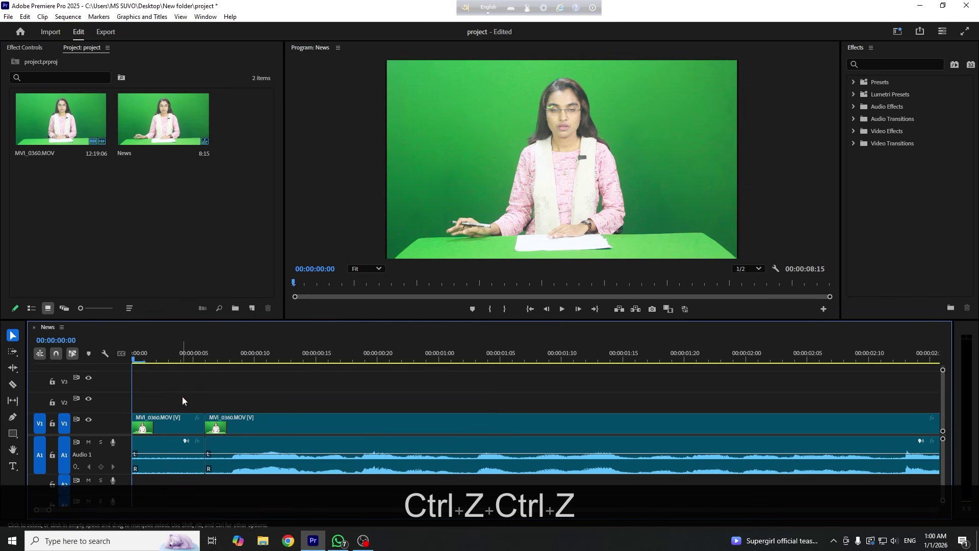
- Select the short piece before the 00:00:00:06 cut again, ripple delete it, and look over the whole remaining clip
click(167, 461)
drag(167, 393, 153, 450)
key(d)
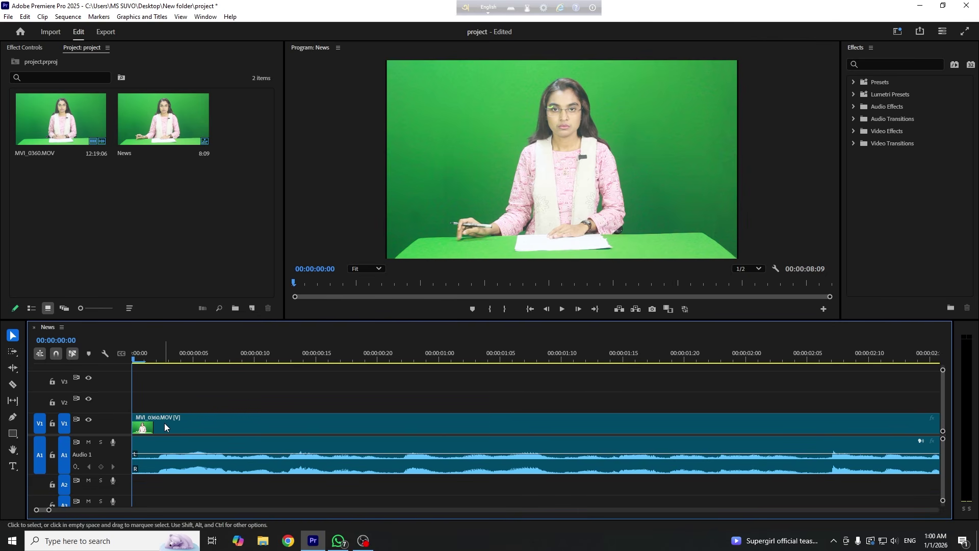
key(minus)
key(minus)
key(minus)
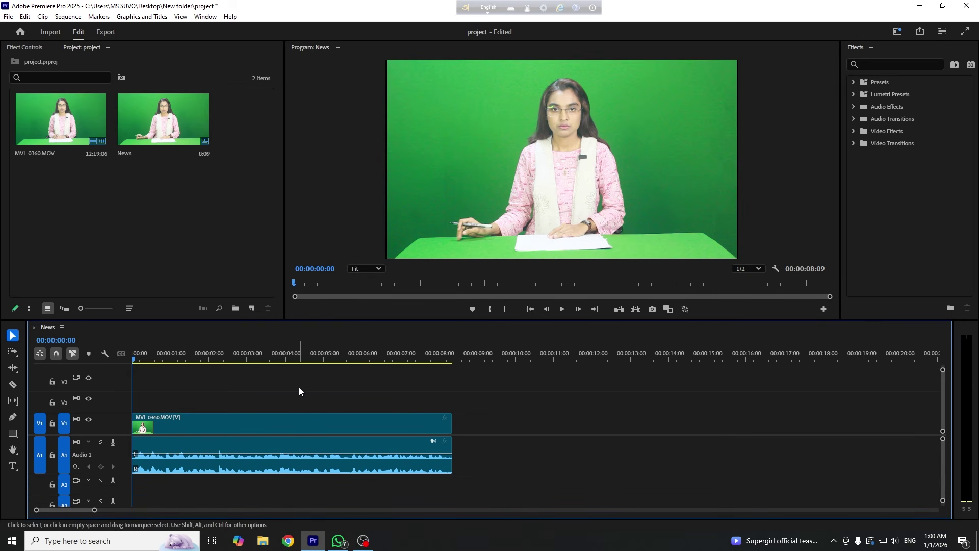
- Move the MVI_0360.MOV clip further along the timeline with the Selection tool and undo the move
click(13, 335)
drag(213, 421, 480, 424)
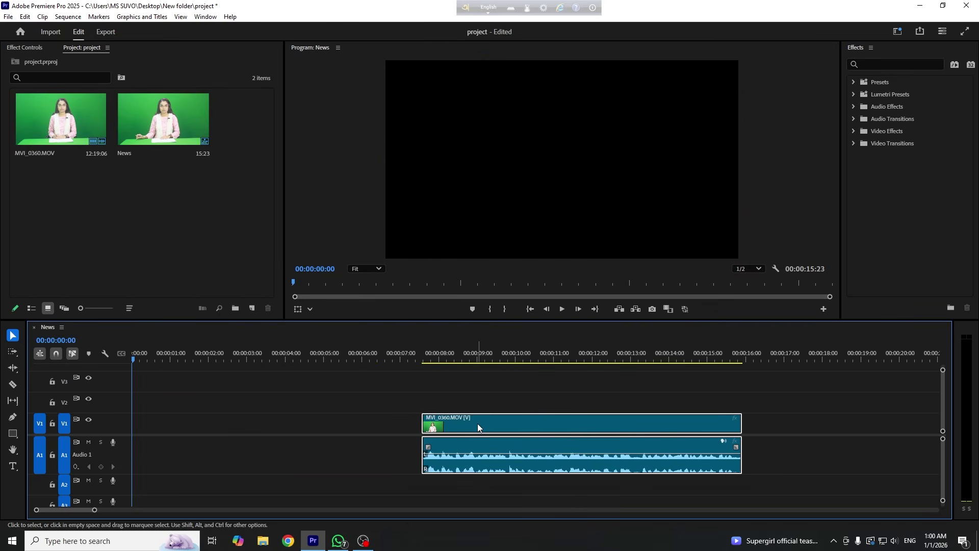
key(super+x)
key(ctrl+z)
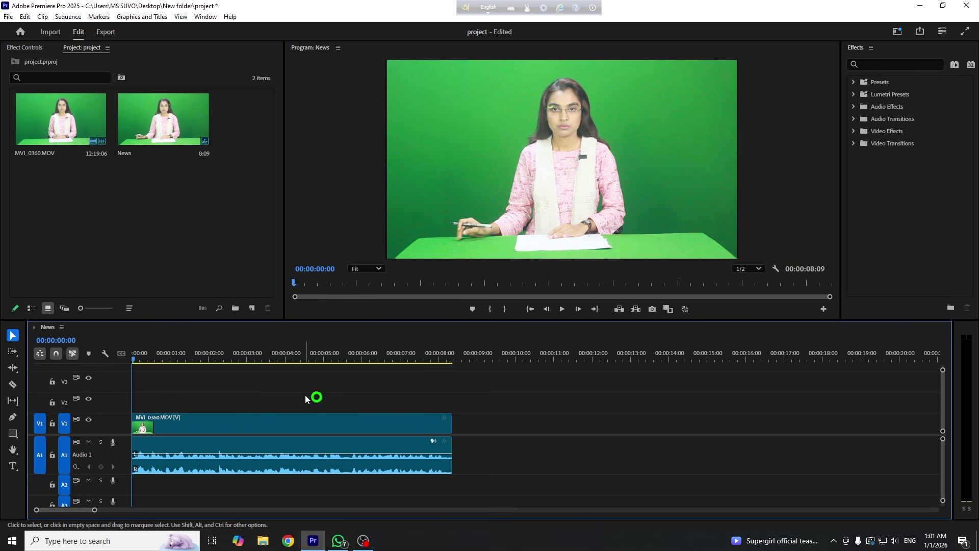
- Undo the recent trims until the footage after the 00:00:08:15 cut is restored, and play the start of that footage
key(ctrl+z)
key(ctrl+z)
key(ctrl+z)
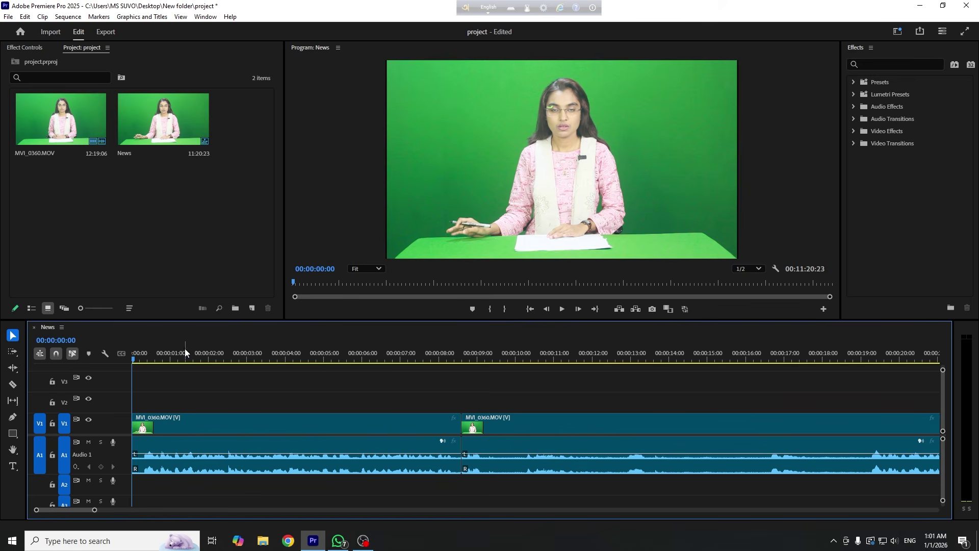
click(434, 353)
key(space)
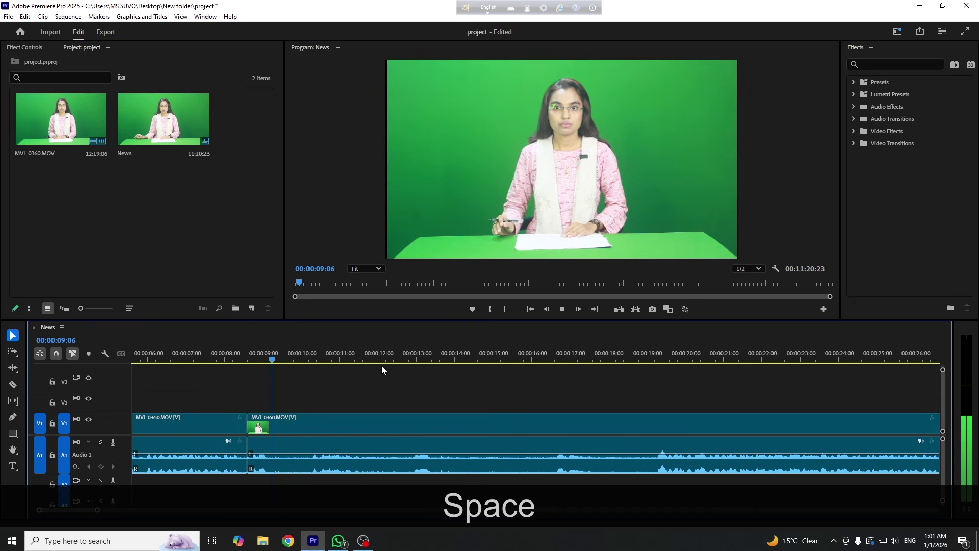
key(space)
- Delete the opening piece of MVI_0360.MOV that ends at the 00:00:08:15 cut
scroll(354, 394, up, 5)
scroll(317, 427, up, 2)
key(minus)
drag(261, 404, 205, 459)
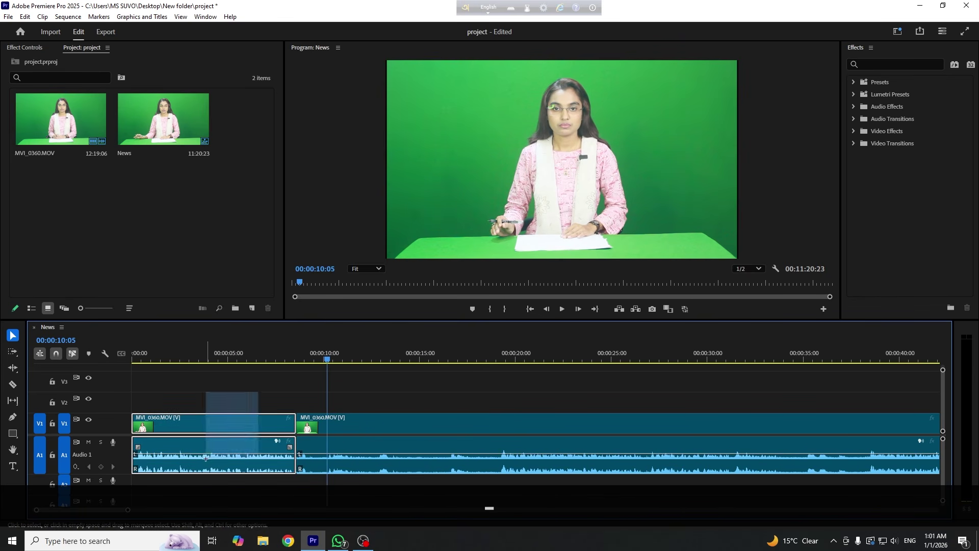
key(Delete)
- Play the footage around 00:00:19:00 and split MVI_0360.MOV there with the Razor tool, just before the speech begins
click(498, 357)
key(space)
scroll(466, 390, down, 2)
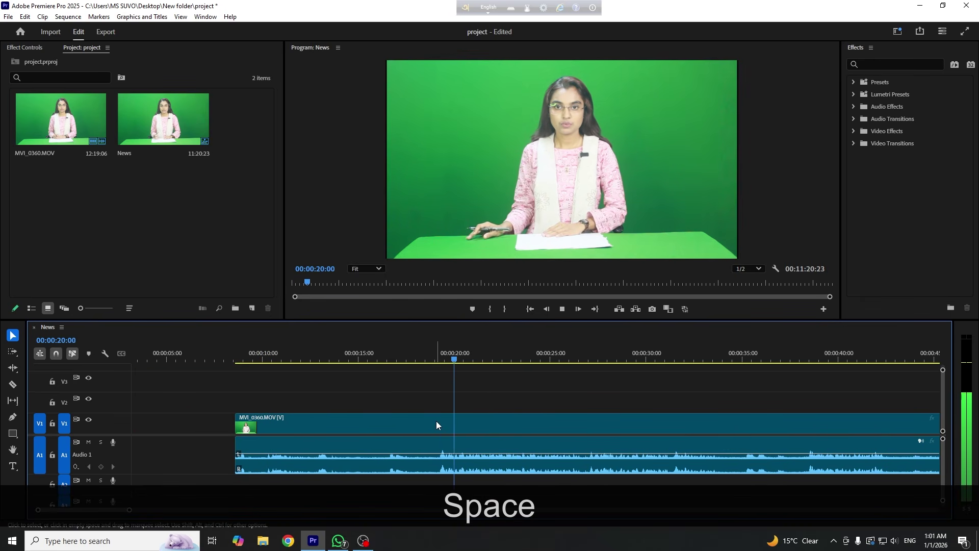
click(438, 360)
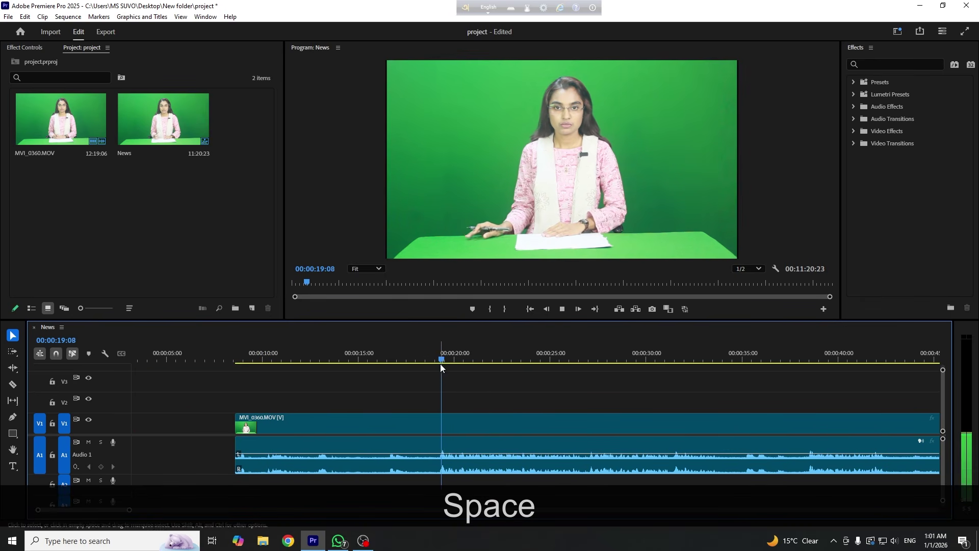
key(space)
click(436, 360)
key(c)
click(435, 429)
key(v)
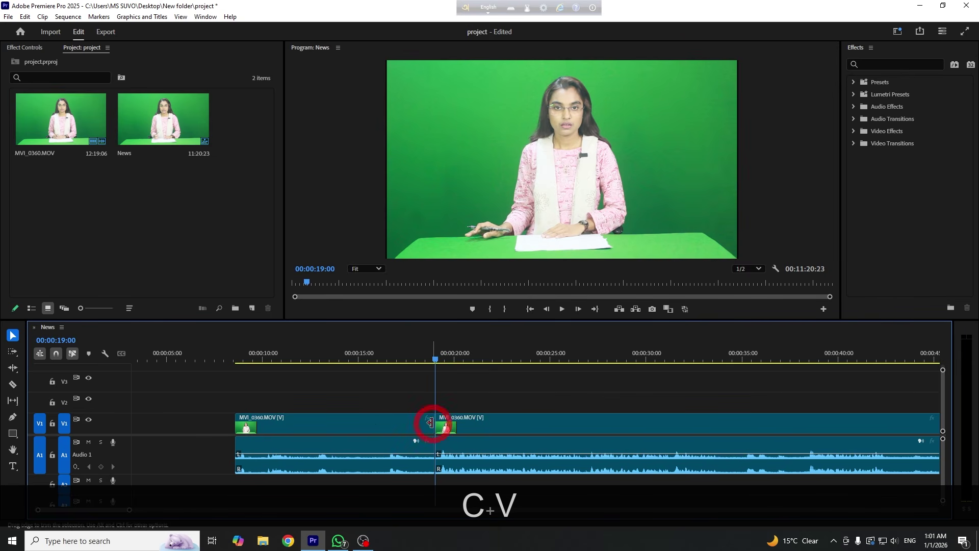
- Delete the piece before the 00:00:19:00 cut and close the gap so the remaining clip starts the timeline
click(376, 428)
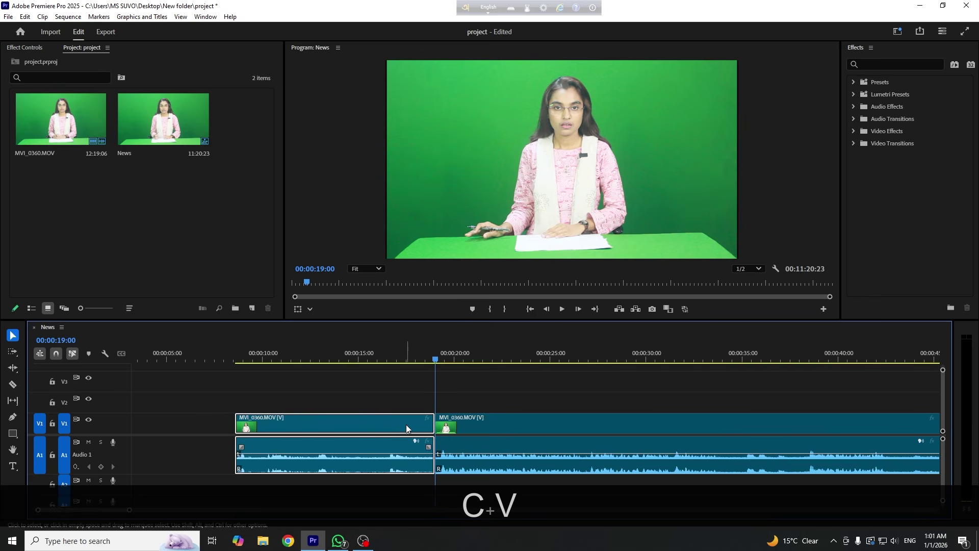
key(Delete)
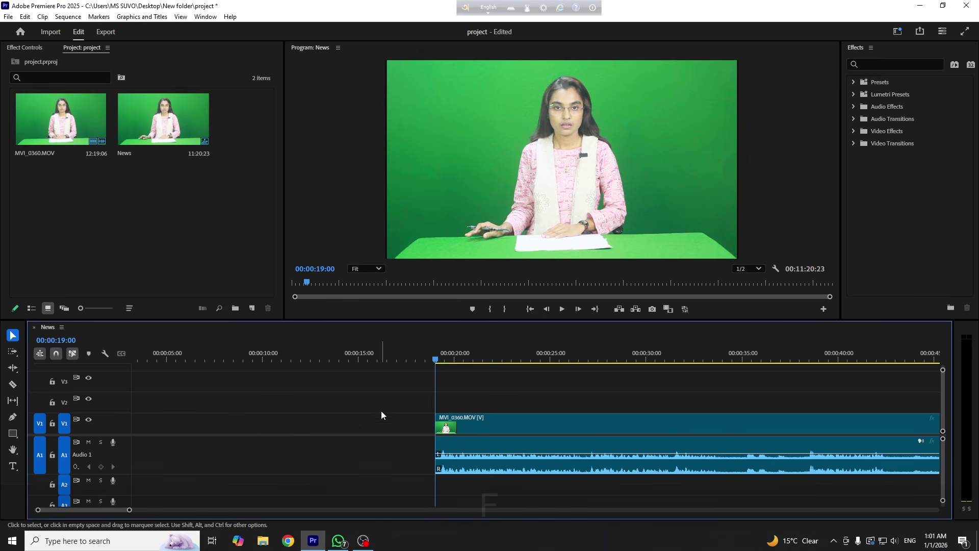
click(360, 423)
key(Delete)
- Play the clip from the start to find where the first speech passage ends, pausing at 00:00:15:05
key(space)
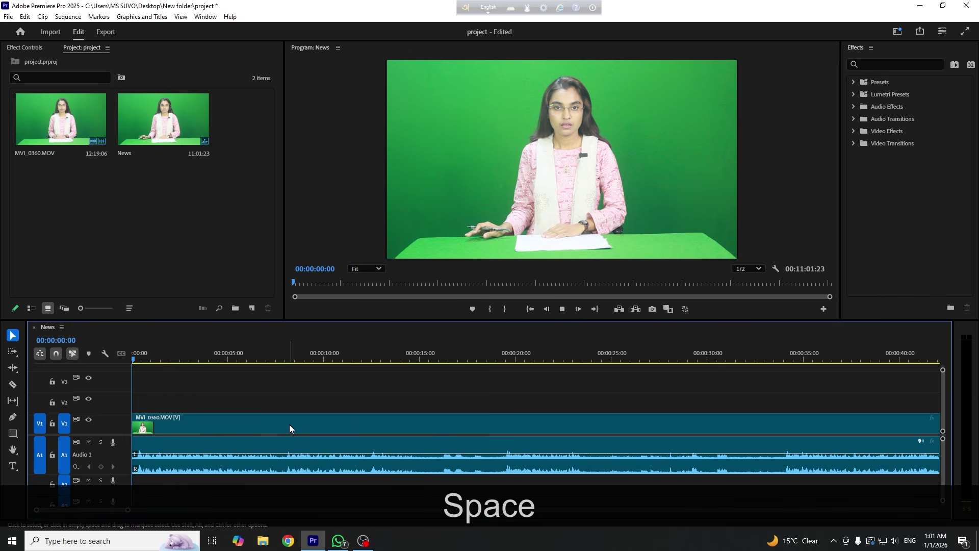
key(equal)
key(equal)
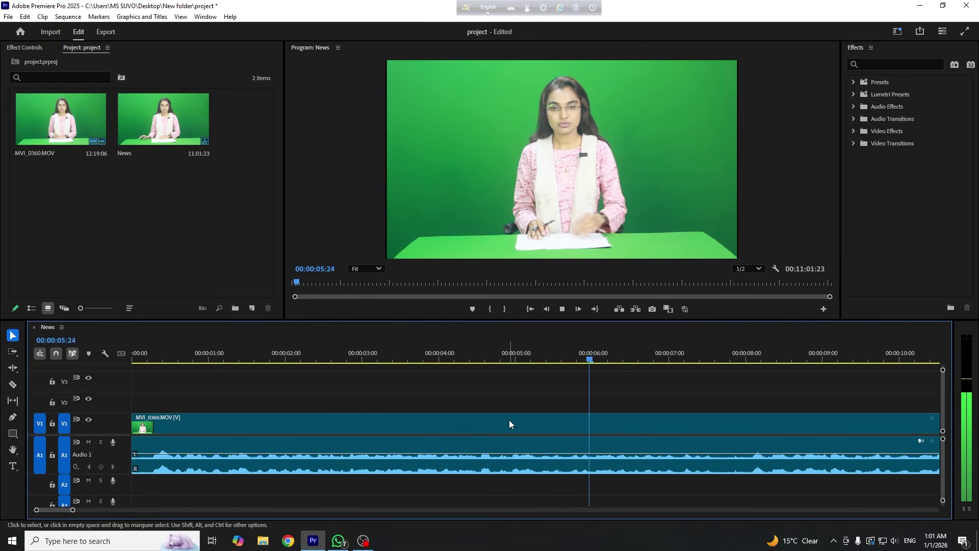
scroll(620, 394, down, 3)
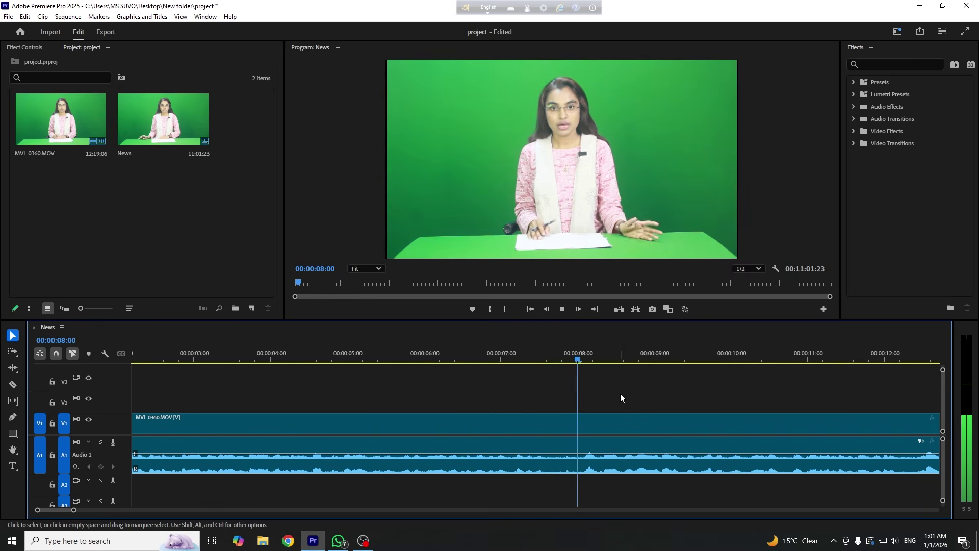
scroll(621, 394, down, 3)
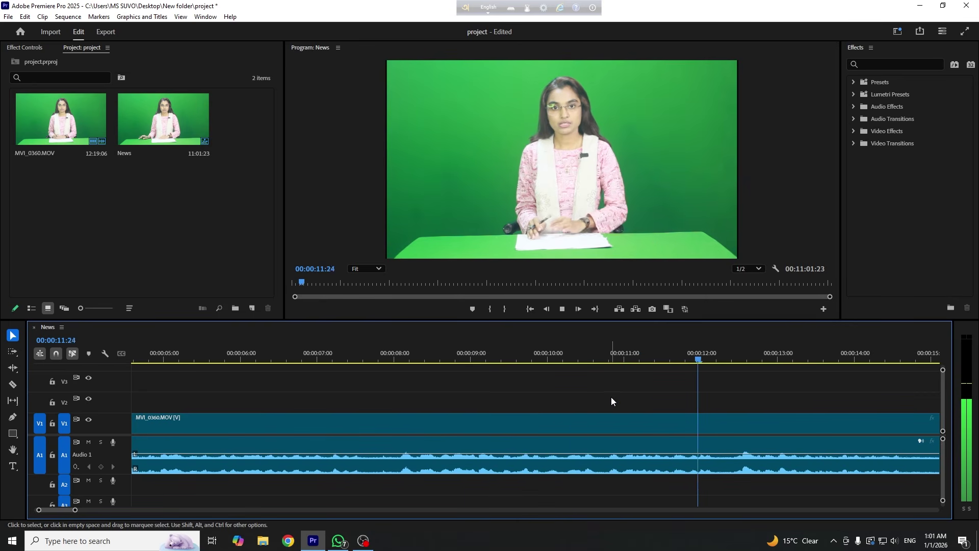
key(minus)
key(minus)
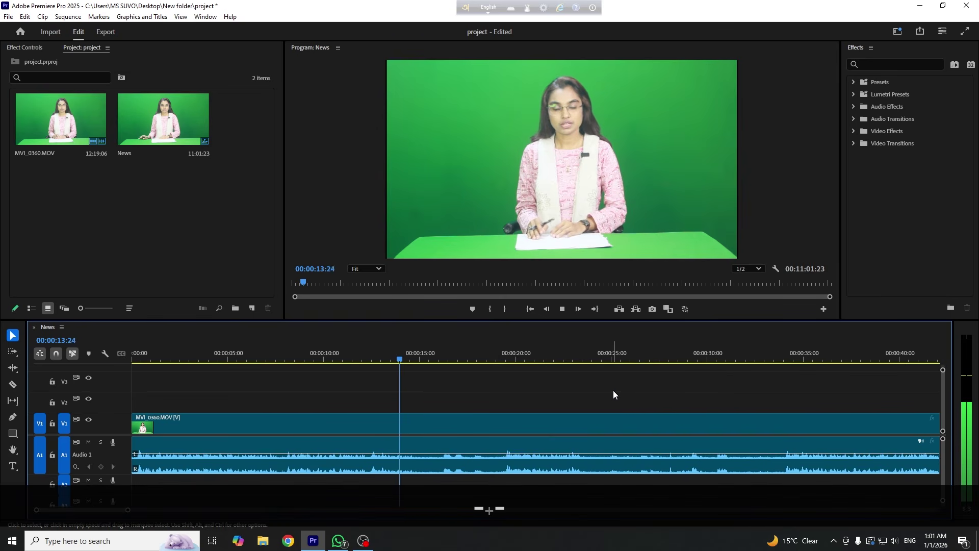
key(space)
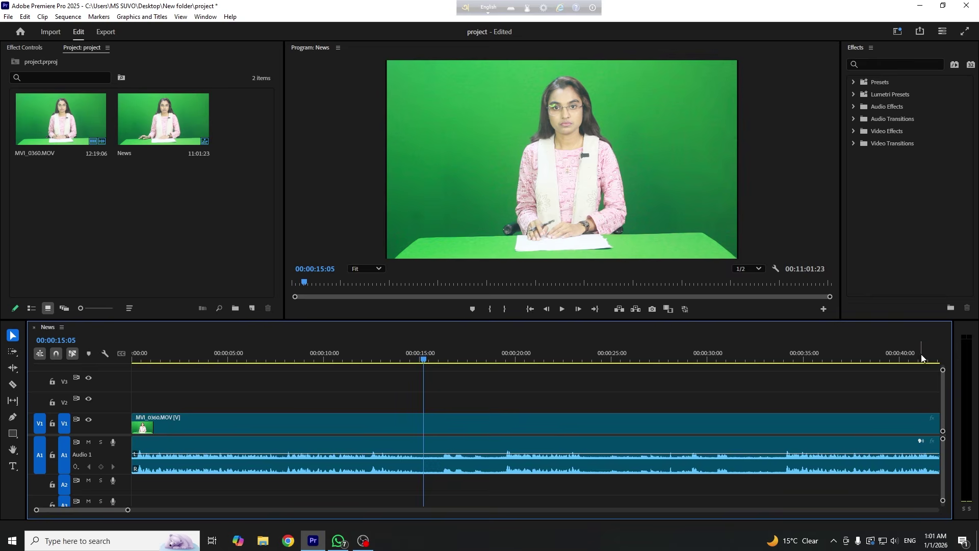
- Check the waveform around the playhead and split MVI_0360.MOV at 00:00:15:05
key(equal)
key(equal)
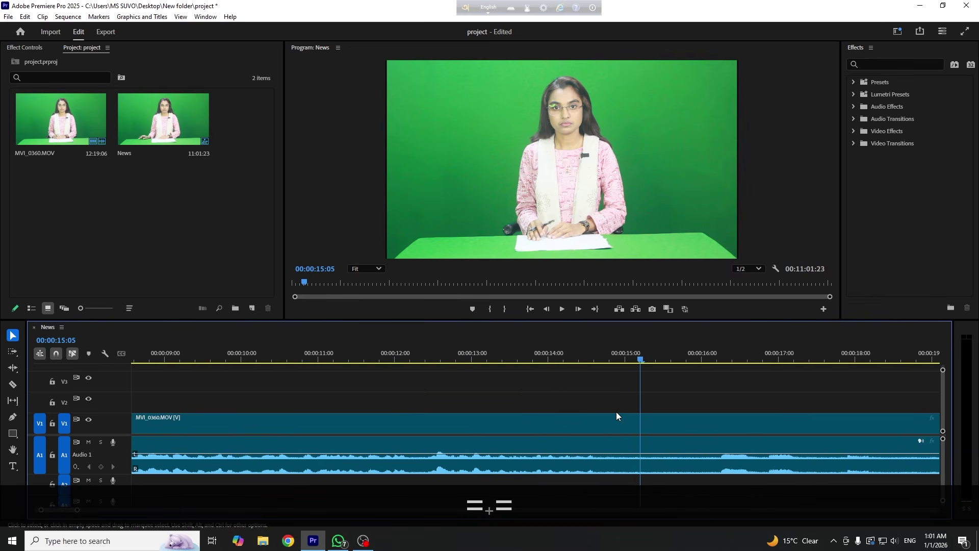
key(minus)
key(minus)
key(minus)
key(minus)
key(equal)
key(equal)
key(equal)
key(equal)
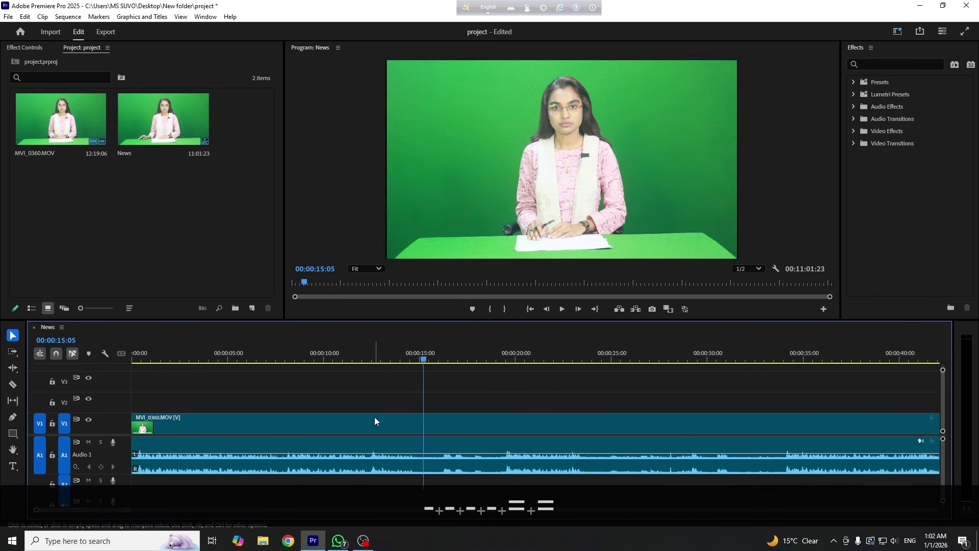
click(570, 483)
key(e)
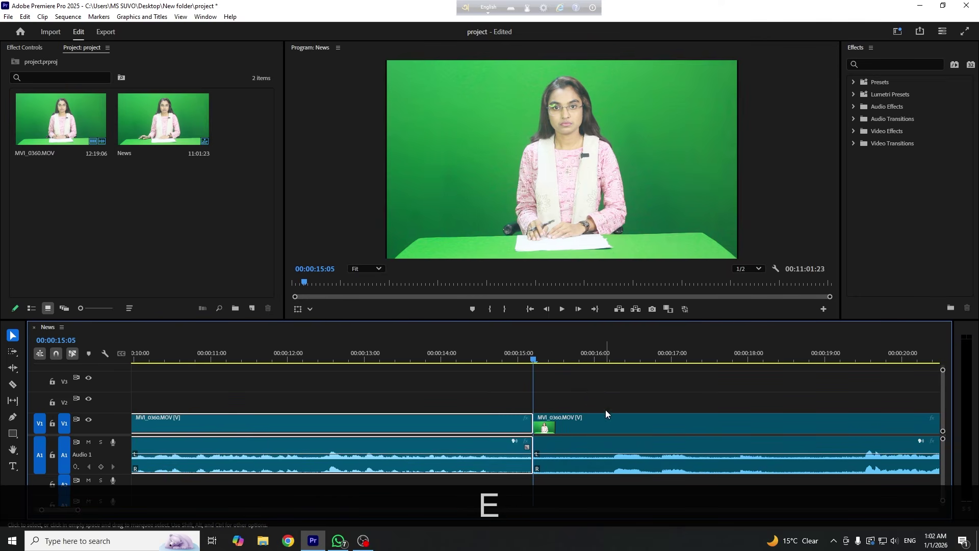
- Move the long piece after the 00:00:15:05 cut about 31 seconds later on the timeline, leaving a gap
click(565, 424)
key(minus)
key(minus)
key(minus)
key(minus)
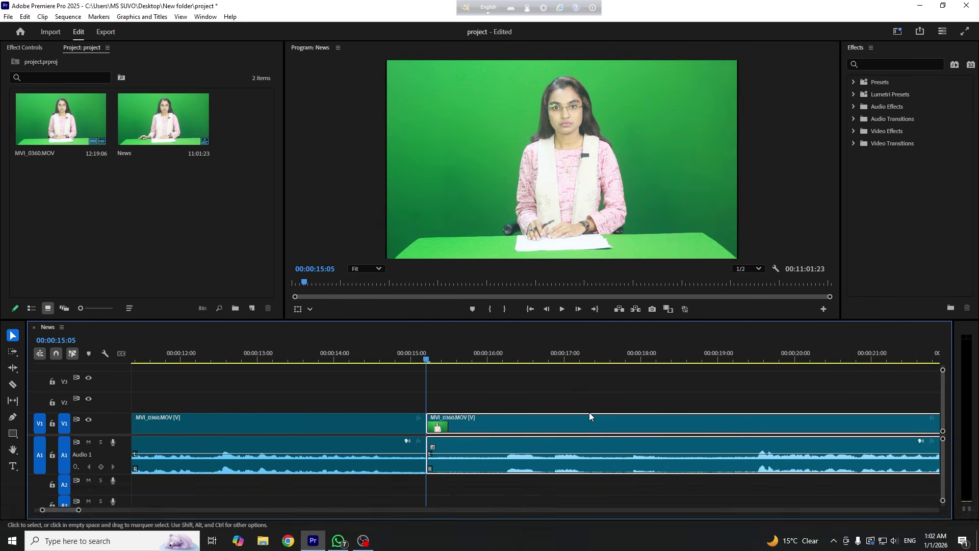
key(minus)
key(minus)
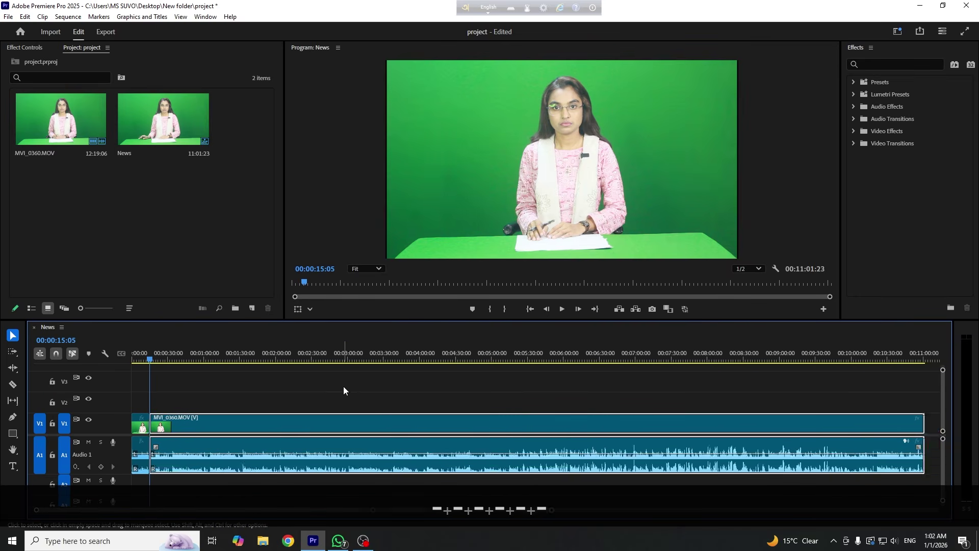
click(342, 385)
key(minus)
click(396, 431)
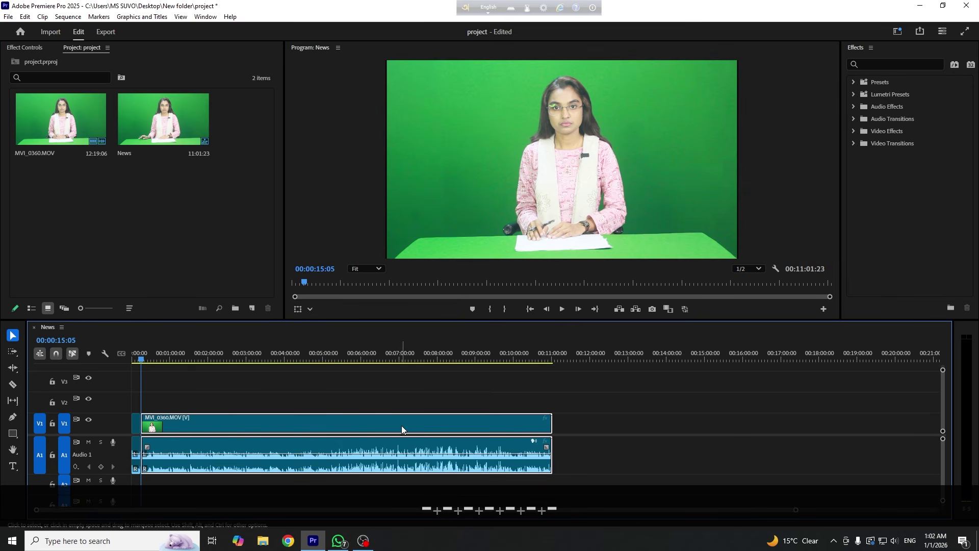
drag(206, 424, 225, 420)
- Play the moved piece from 00:00:51:02 to find where the next speech passage begins
key(equal)
key(equal)
key(equal)
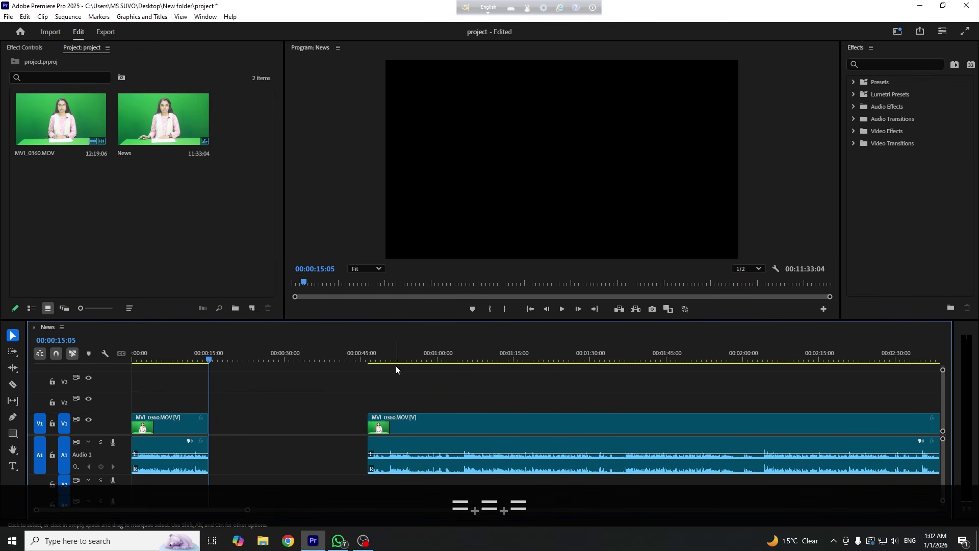
click(393, 361)
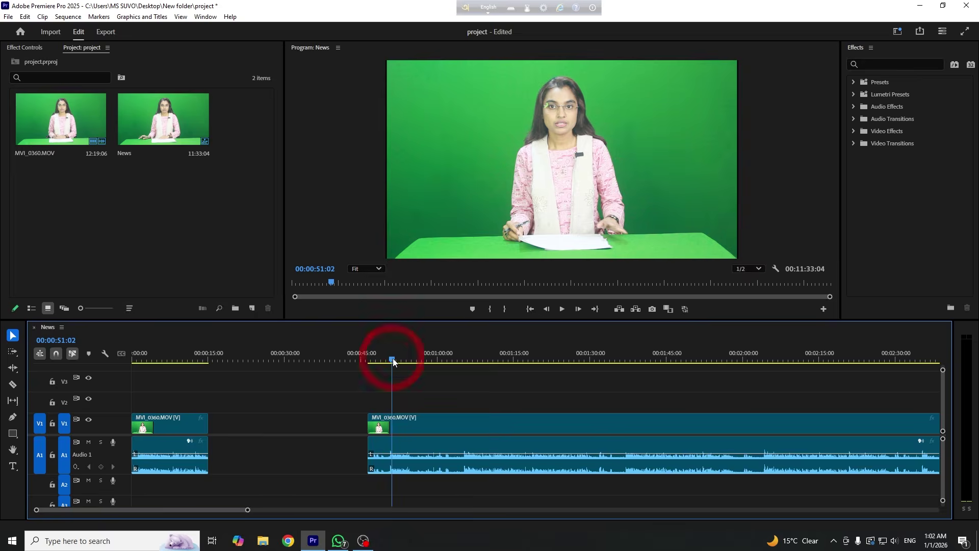
key(space)
key(equal)
key(equal)
key(equal)
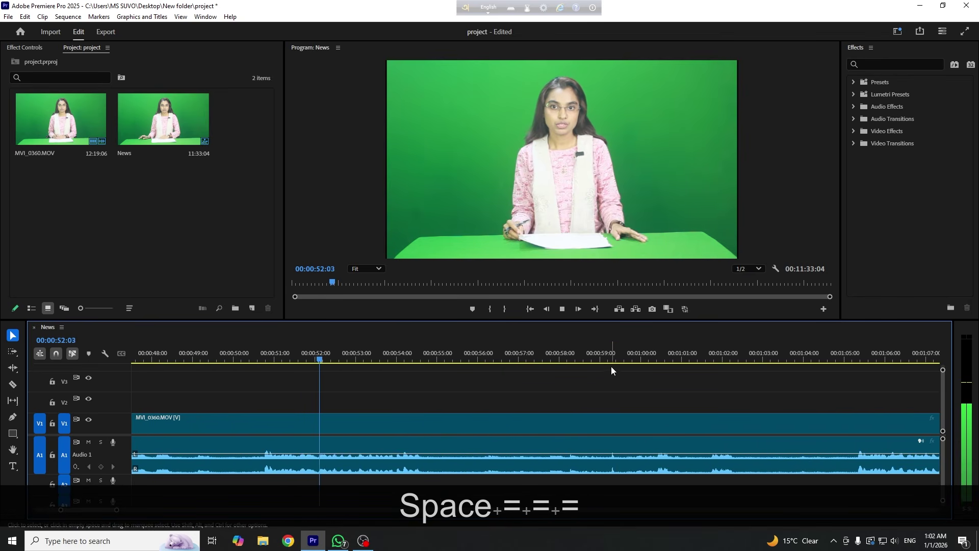
key(space)
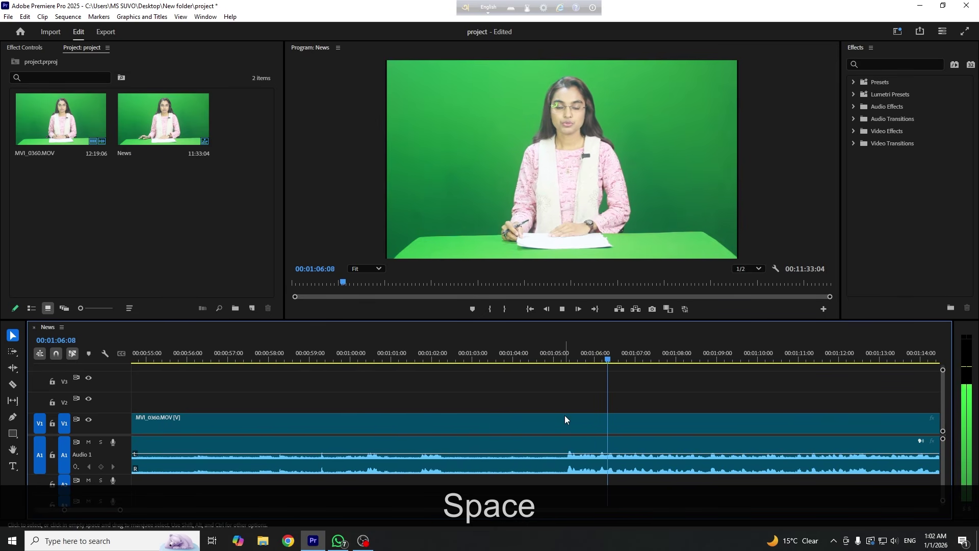
- Split the moved piece just after 00:01:05:02, where the speech begins, and delete the part before the cut
key(space)
key(minus)
key(minus)
drag(546, 361, 541, 388)
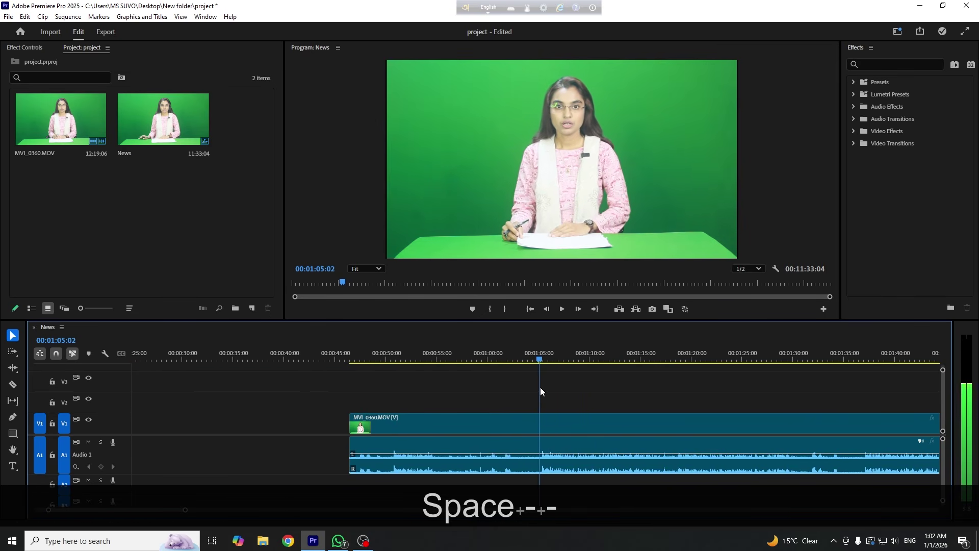
key(equal)
key(equal)
key(equal)
key(c)
click(545, 423)
key(v)
key(Delete)
- Play the remaining long piece to find where its speech passage ends, pausing at 00:01:30:18
key(minus)
key(minus)
key(minus)
key(minus)
key(minus)
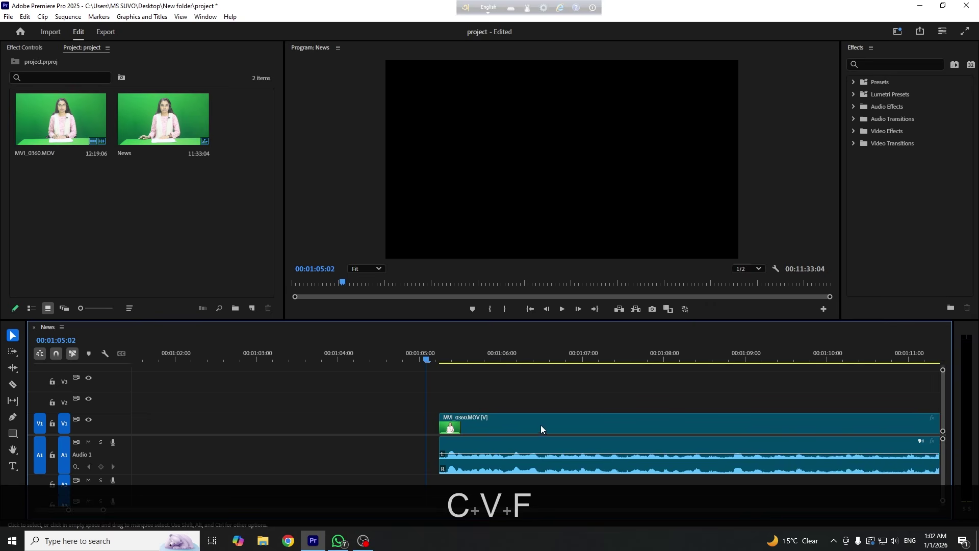
key(space)
key(equal)
key(equal)
key(equal)
key(equal)
key(equal)
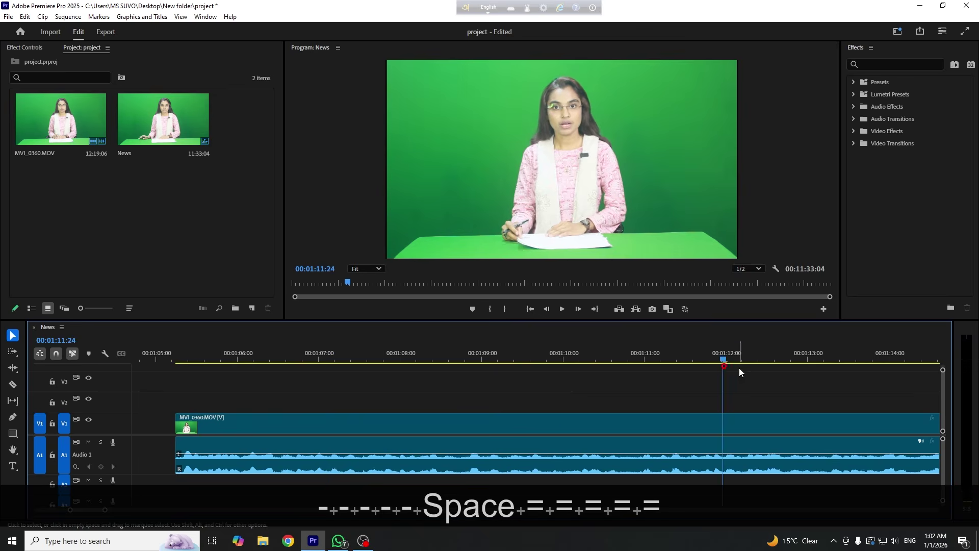
key(space)
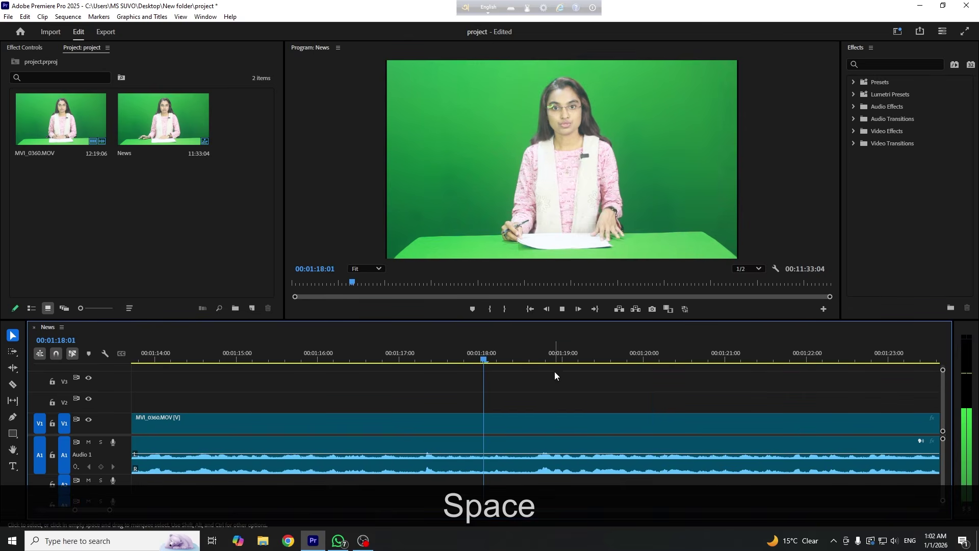
click(672, 358)
key(space)
scroll(622, 384, down, 3)
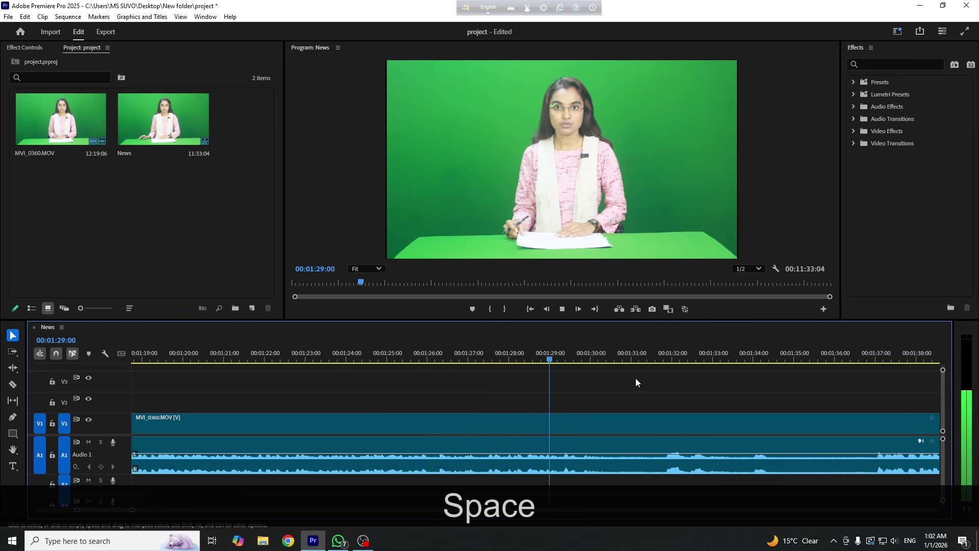
key(space)
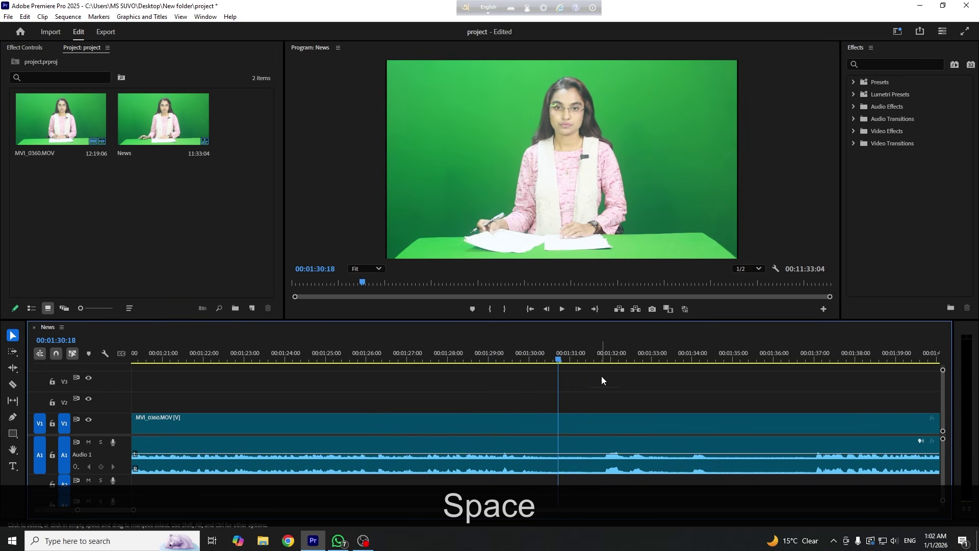
- Split the long piece at 00:01:30:18, undo the split, and look over the timeline
click(573, 476)
key(e)
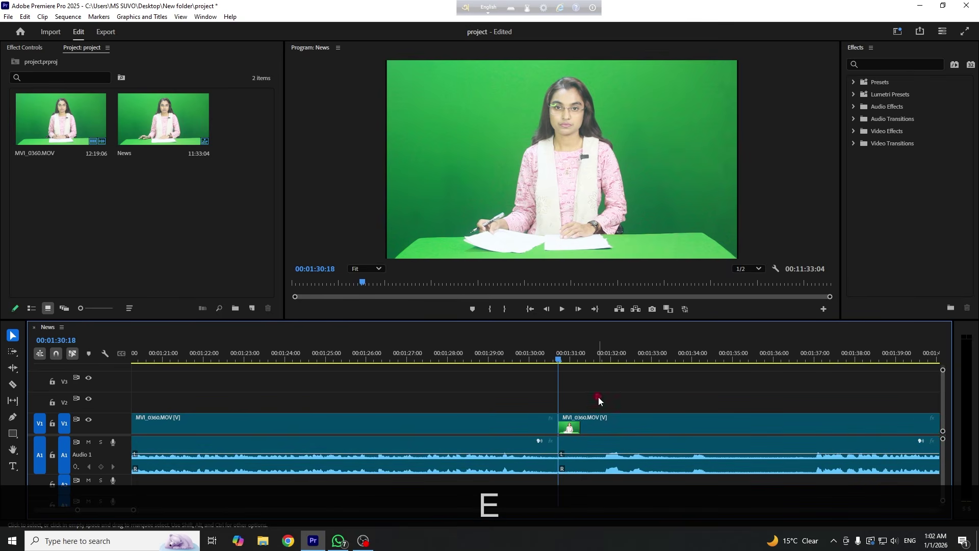
key(ctrl+z)
key(minus)
key(minus)
key(minus)
key(minus)
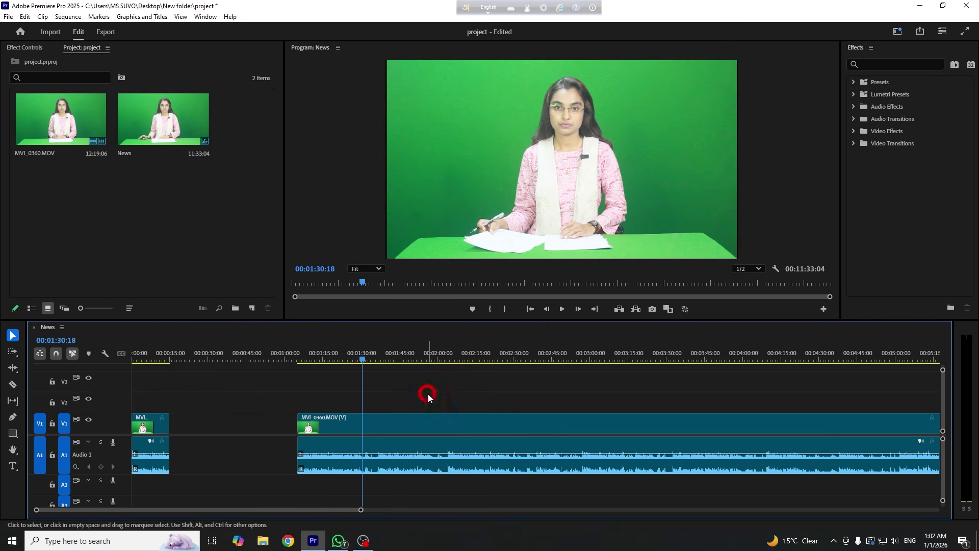
key(equal)
key(equal)
key(equal)
click(284, 533)
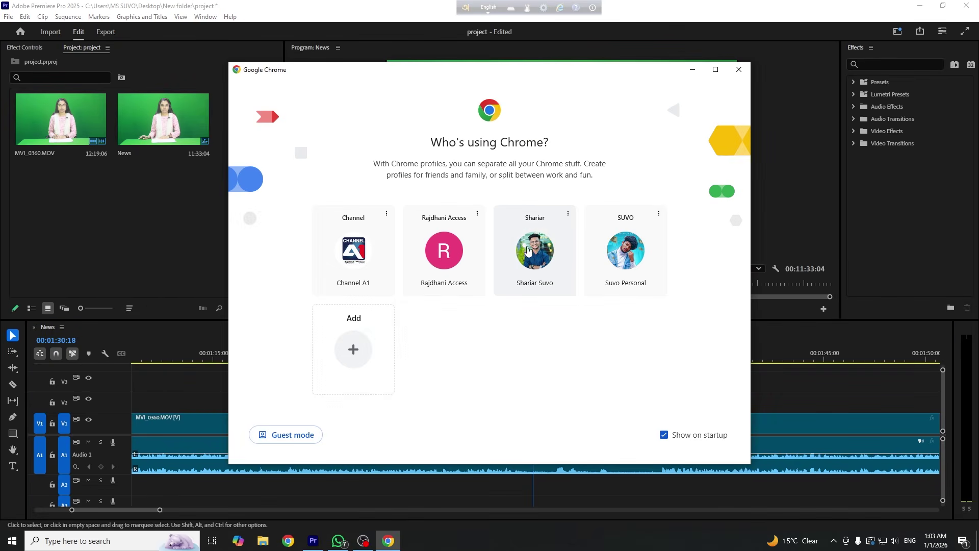
click(529, 249)
click(968, 11)
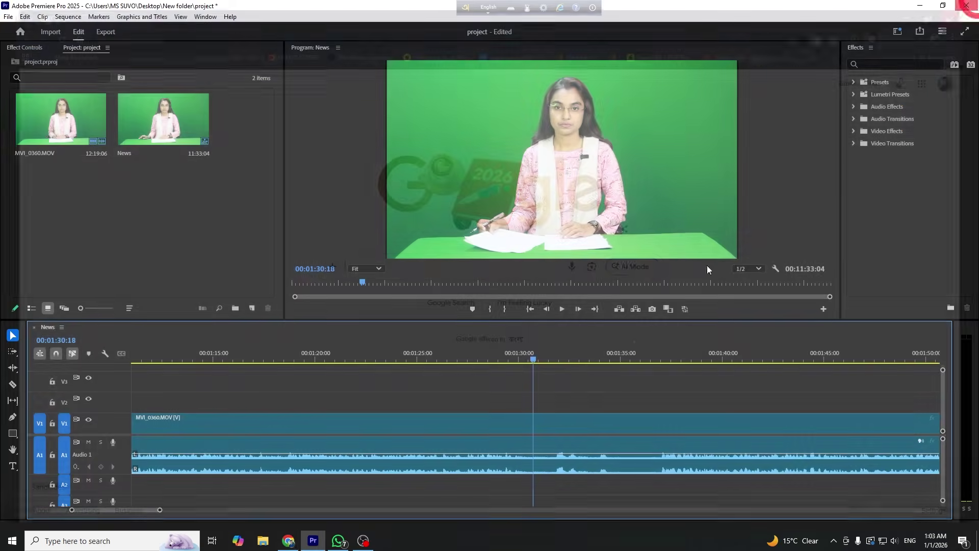
- Switch to Chrome with the personal profile and open youtube.com
click(288, 540)
click(625, 251)
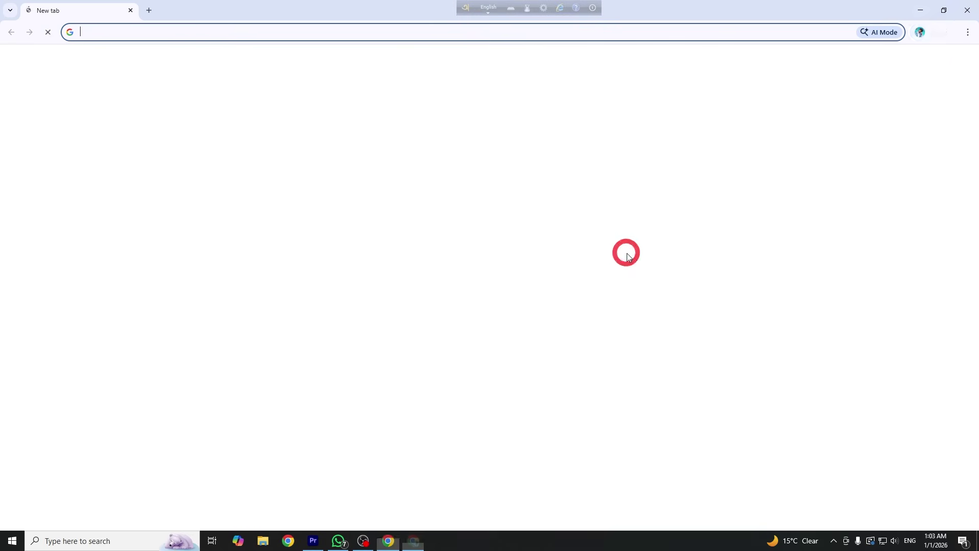
text(youtube.com)
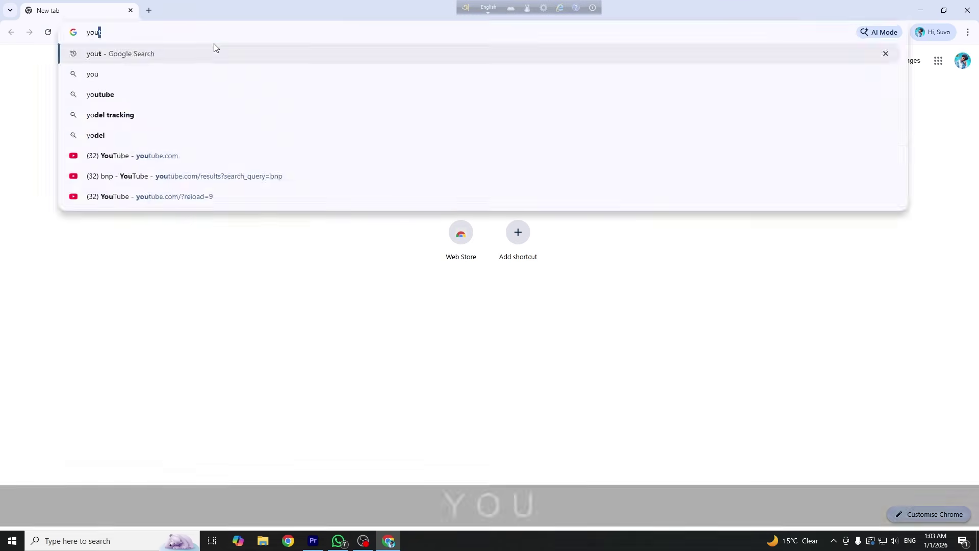
key(Return)
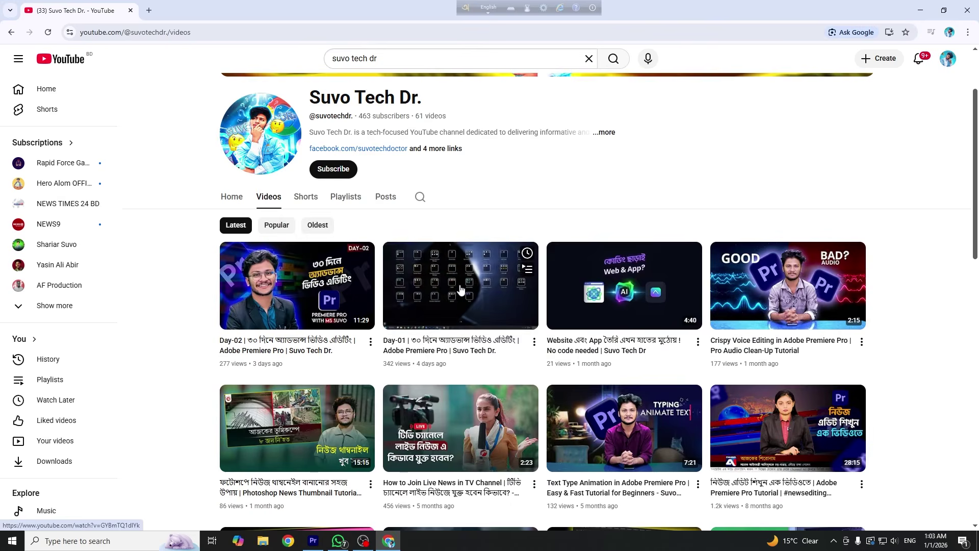
- Open the Day-01 Adobe Premiere Pro video on the Suvo Tech Dr. channel, pause it and expand its description
click(461, 286)
click(389, 237)
scroll(401, 250, down, 6)
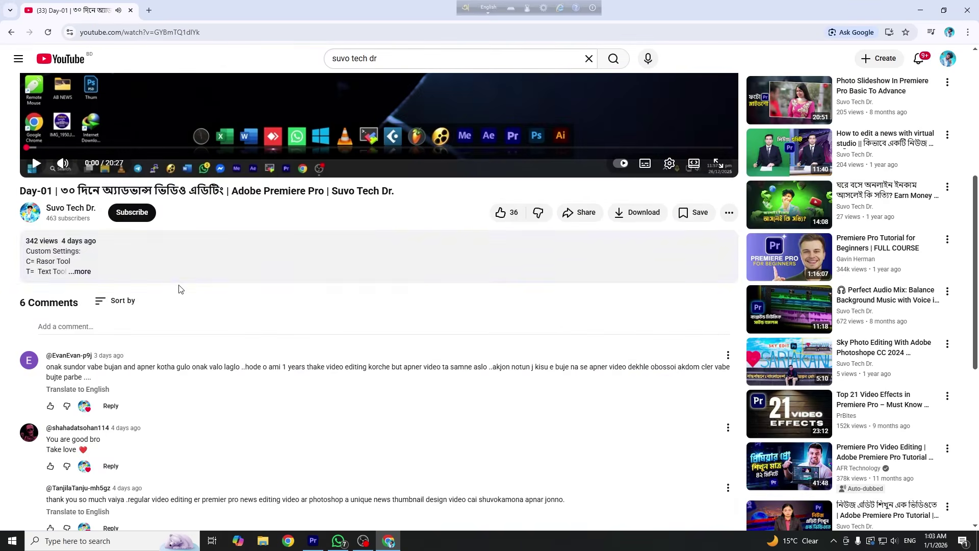
click(218, 279)
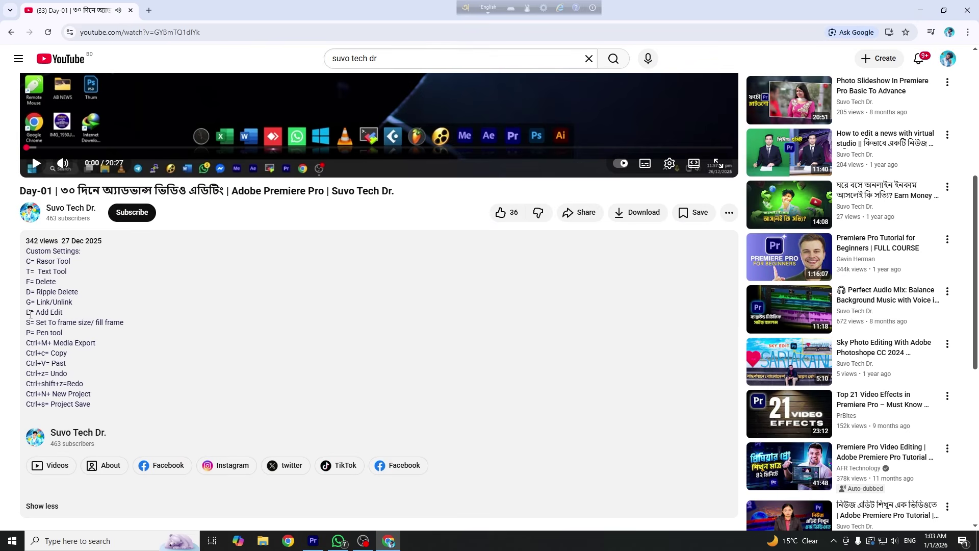
- Examine the custom shortcuts for Delete, Ripple Delete, Link/Unlink and Add Edit in the description, and return to Premiere Pro
drag(68, 271, 2, 280)
drag(78, 295, 12, 294)
click(89, 298)
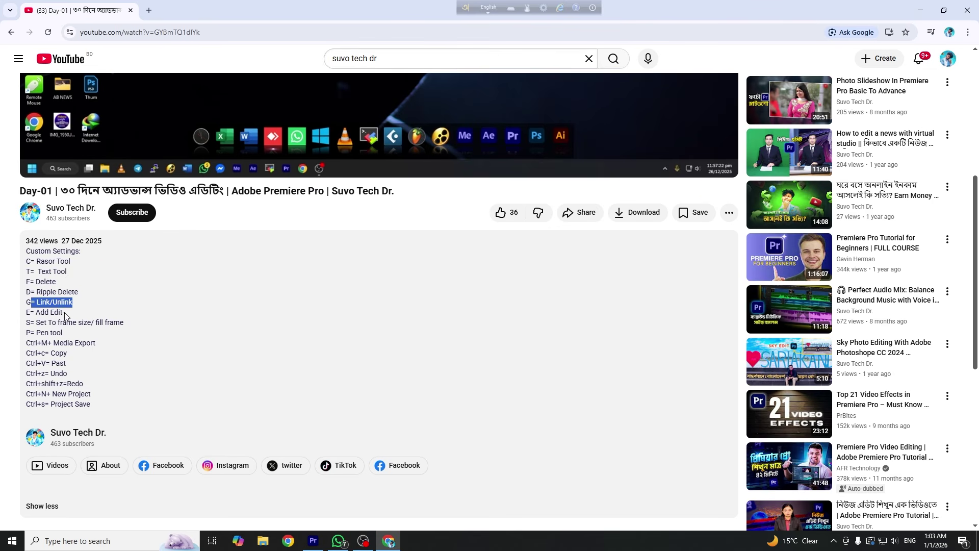
drag(64, 313, 14, 319)
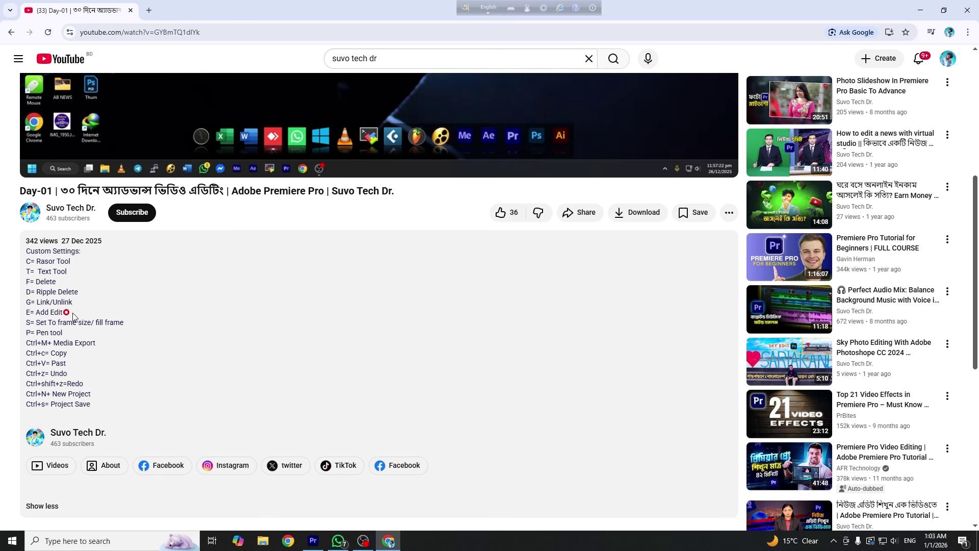
click(919, 10)
- Split the long clip at 00:01:30:18 with the Razor tool
key(minus)
key(minus)
key(equal)
key(equal)
key(equal)
key(equal)
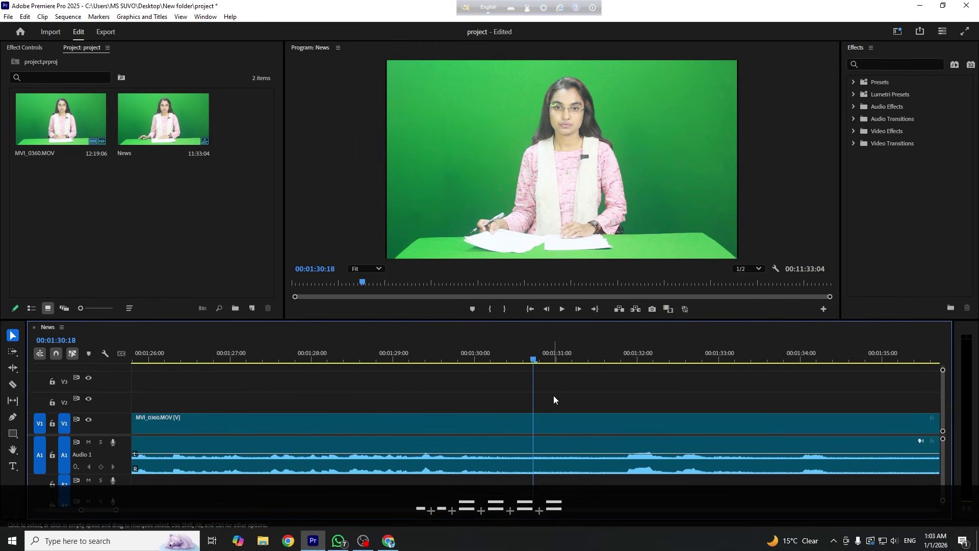
key(c)
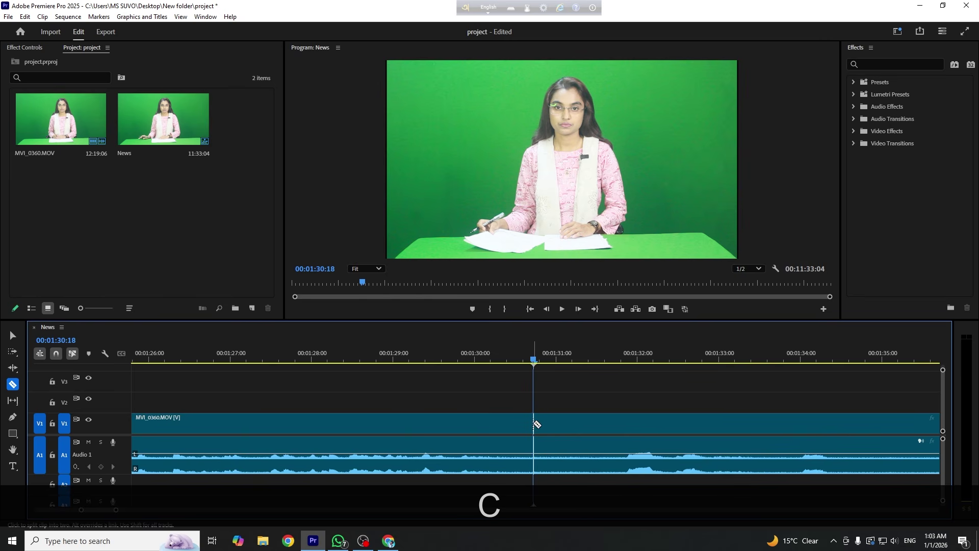
click(534, 427)
key(v)
- Split the clip again at 00:01:31:17 with the Razor tool and delete the short piece between the two cuts
click(612, 353)
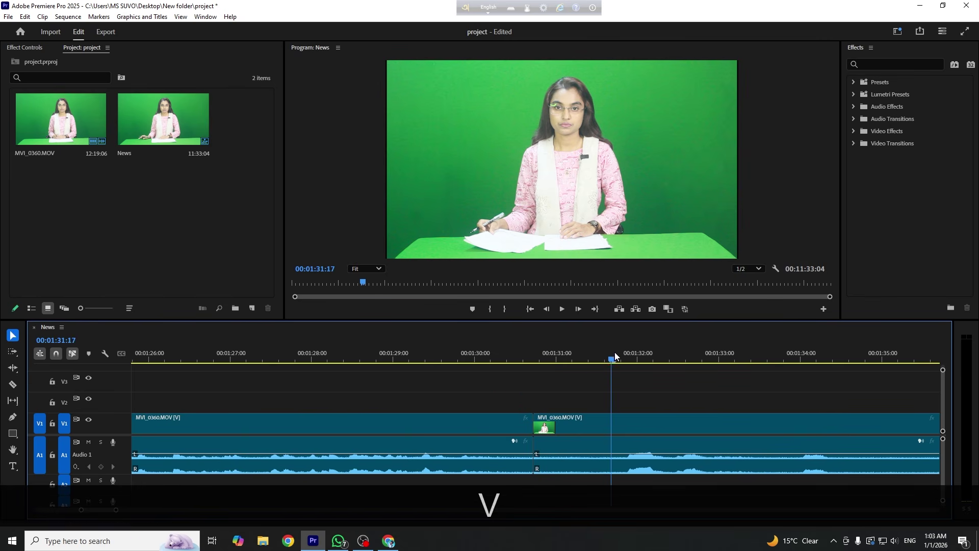
key(c)
click(615, 433)
key(v)
click(586, 418)
key(Delete)
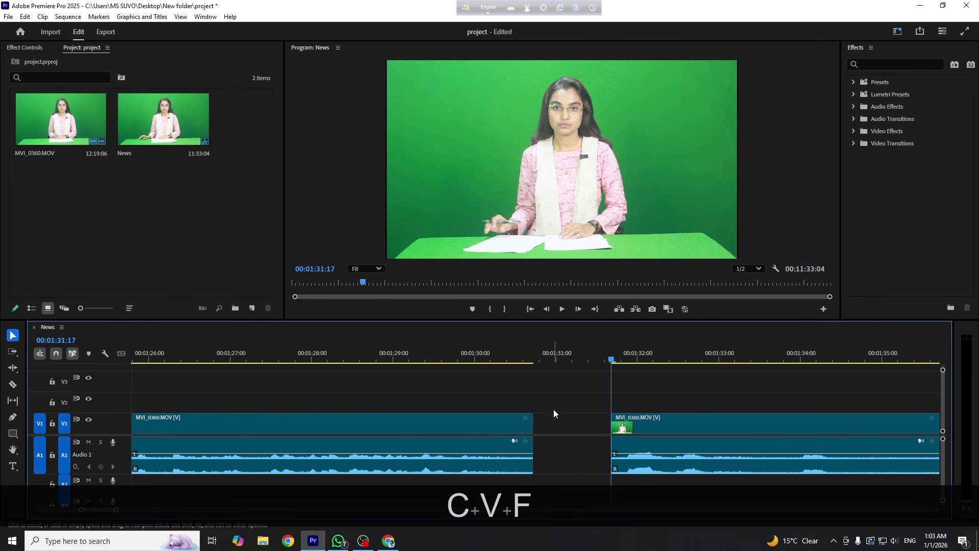
- Undo the deletion of the short piece and both Razor cuts
key(ctrl+z)
key(ctrl+z)
key(ctrl+z)
- Try a Razor cut away from the playhead, between 00:01:31:00 and 00:01:32:00, and undo it
drag(562, 362, 537, 357)
key(c)
click(574, 440)
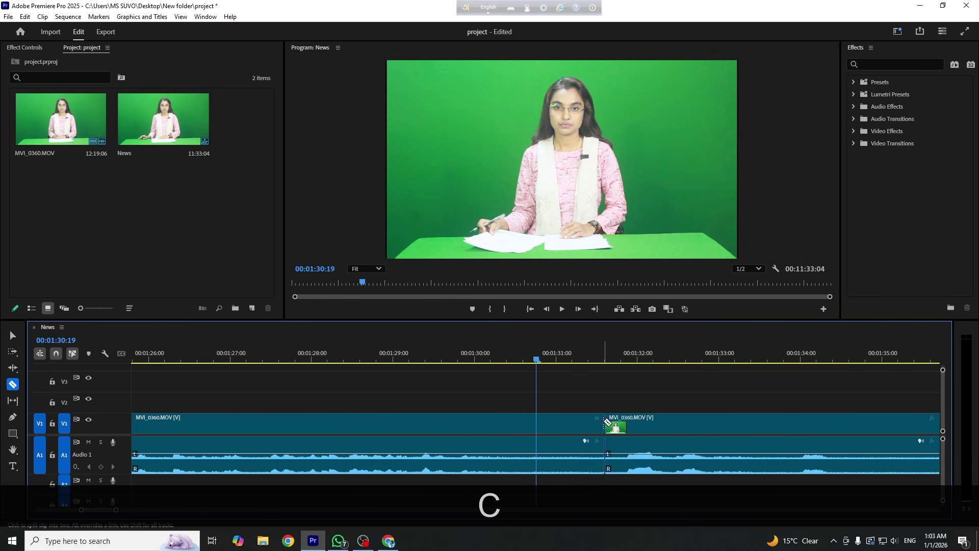
key(ctrl+z)
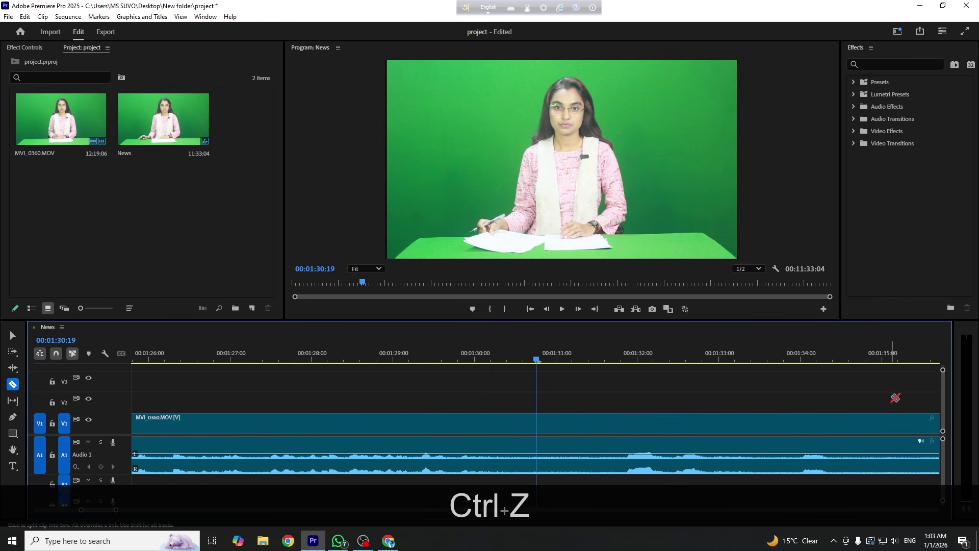
- Replay the end of the speech passage and split the clip at the playhead at 00:01:30:16 with Add Edit
key(v)
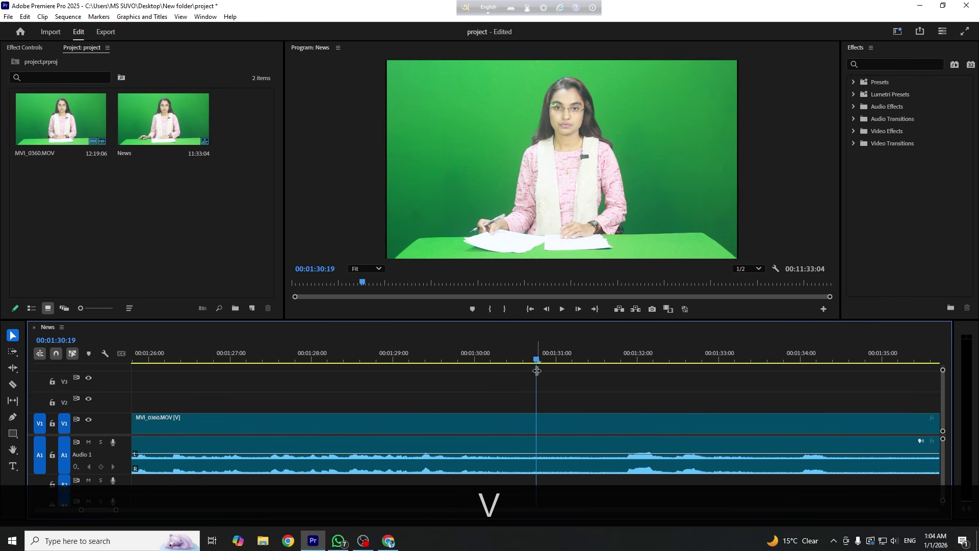
drag(537, 371, 442, 351)
key(space)
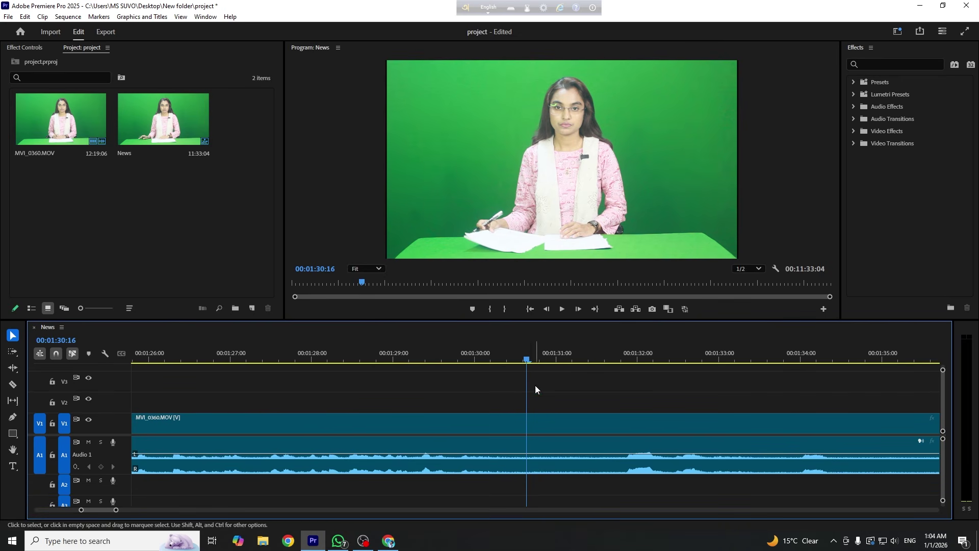
key(e)
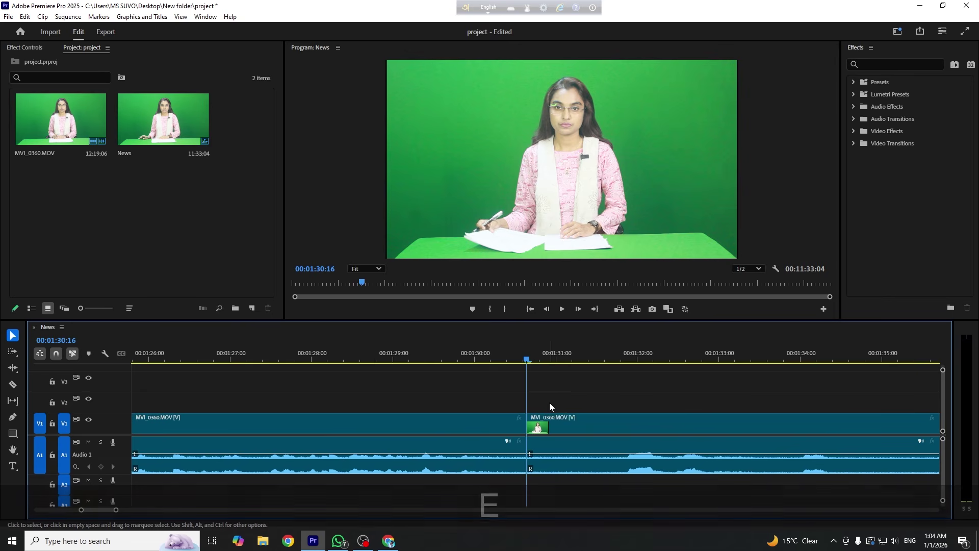
- Play on from 00:01:31:17 to find the next speech passage and split the clip with Add Edit at 00:01:36:22
click(525, 356)
click(536, 357)
click(611, 361)
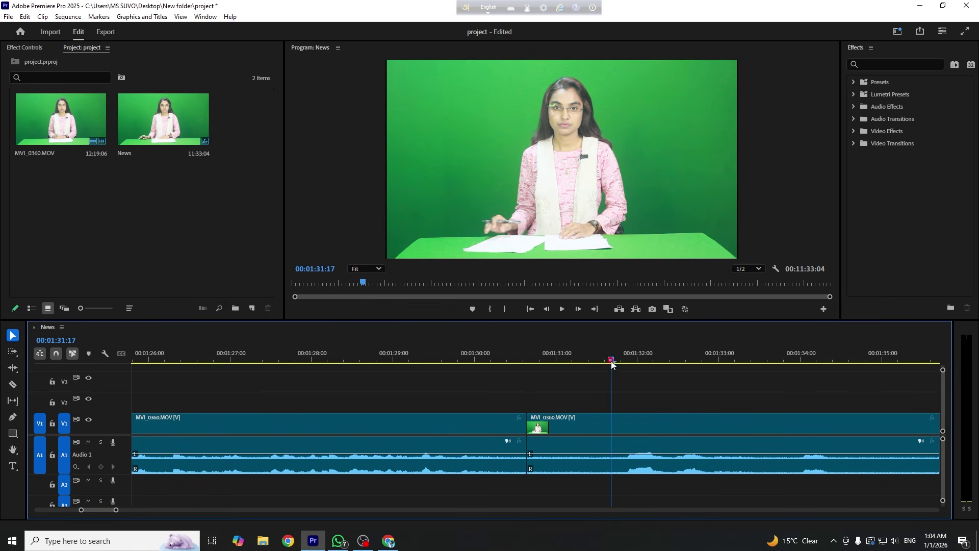
key(space)
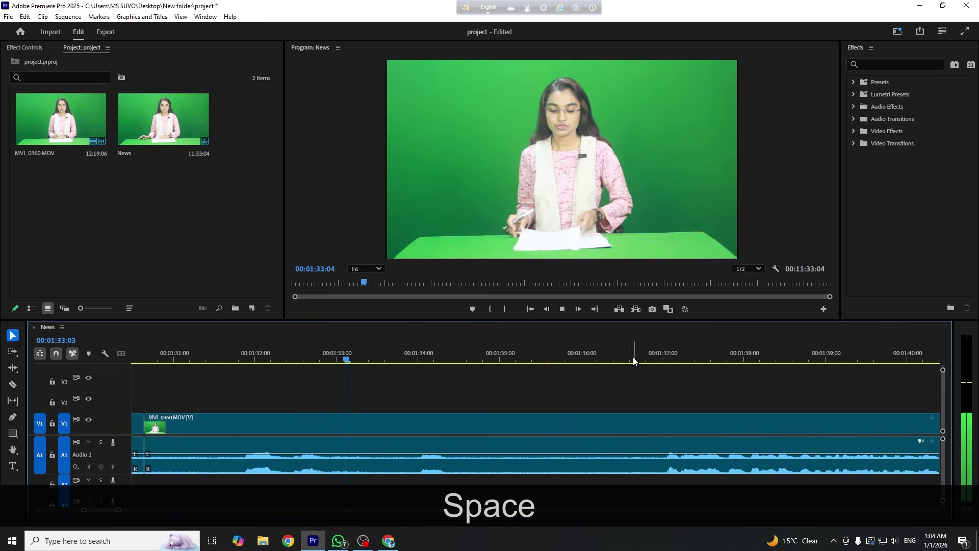
click(653, 360)
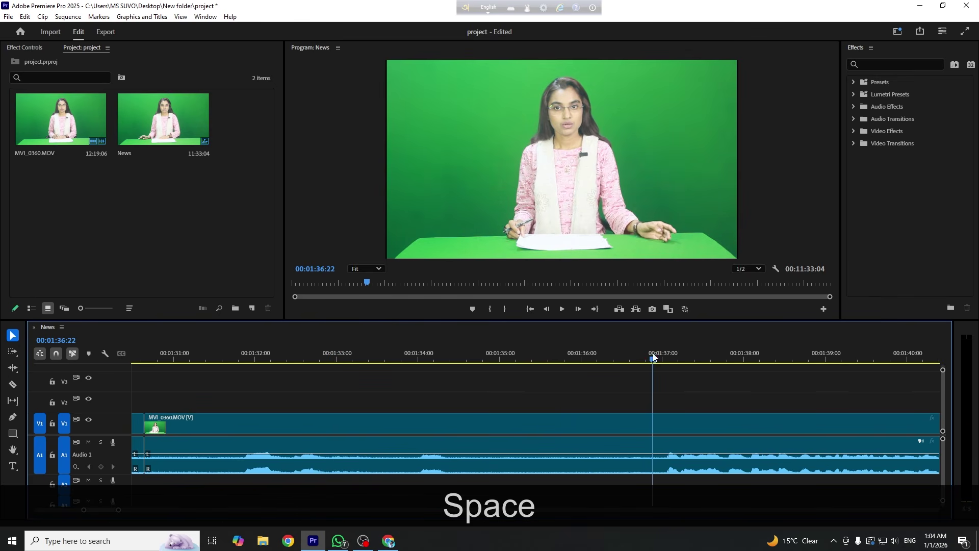
key(e)
- Delete the non-speech piece between the cuts at 00:01:30:16 and 00:01:36:22
key(minus)
key(minus)
key(minus)
key(minus)
drag(564, 382, 535, 480)
drag(522, 358, 555, 358)
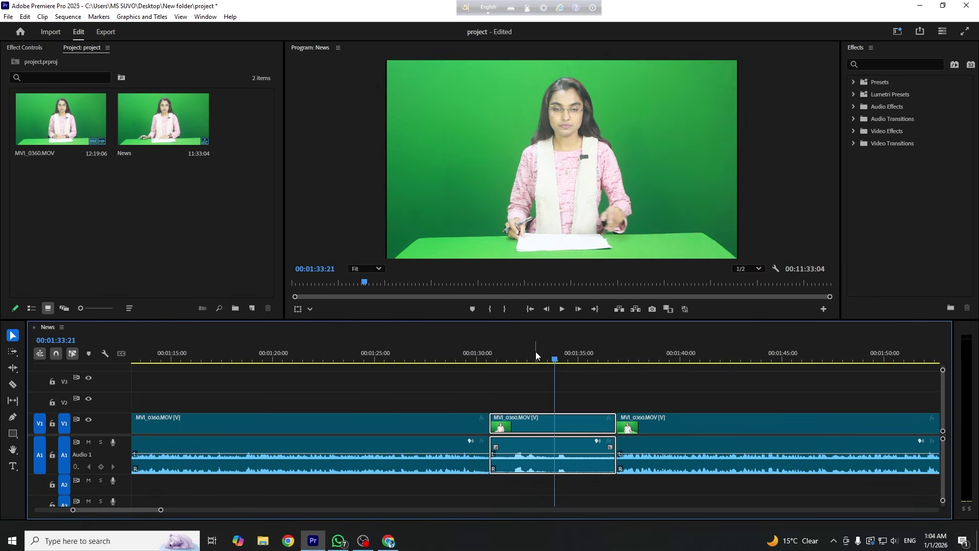
key(Delete)
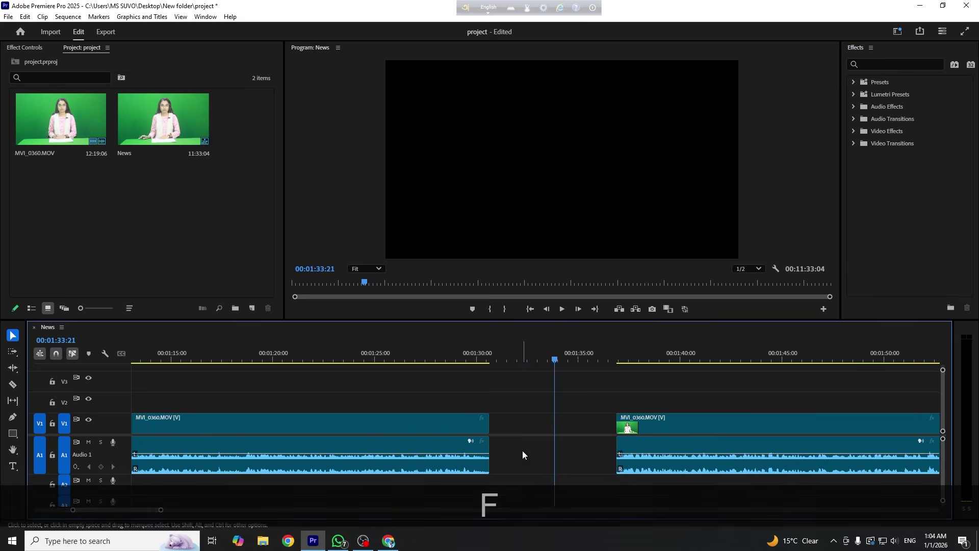
- Delete the long remaining piece that starts at 00:01:36:22, keeping only the two speech clips
scroll(522, 451, up, 3)
key(minus)
key(minus)
key(minus)
key(minus)
drag(346, 408, 495, 428)
key(minus)
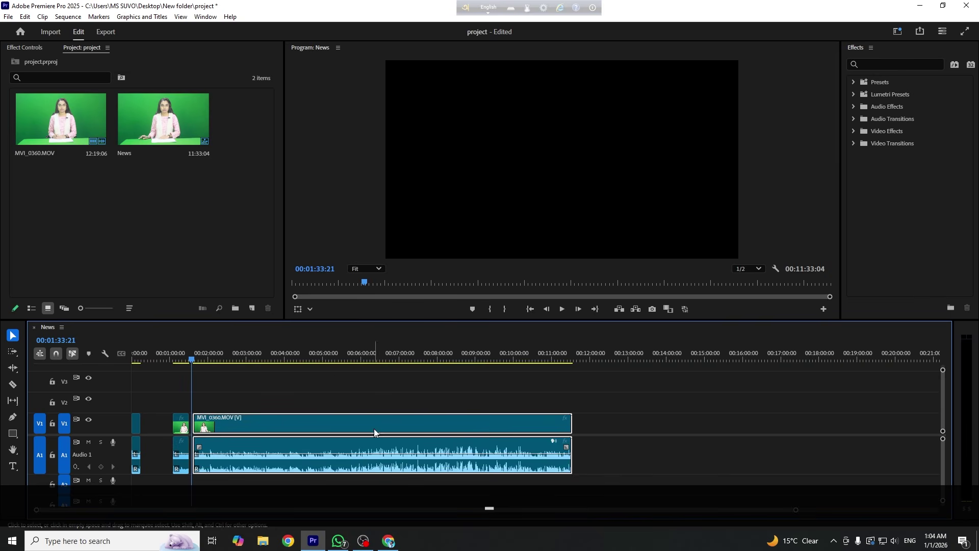
click(416, 360)
key(Delete)
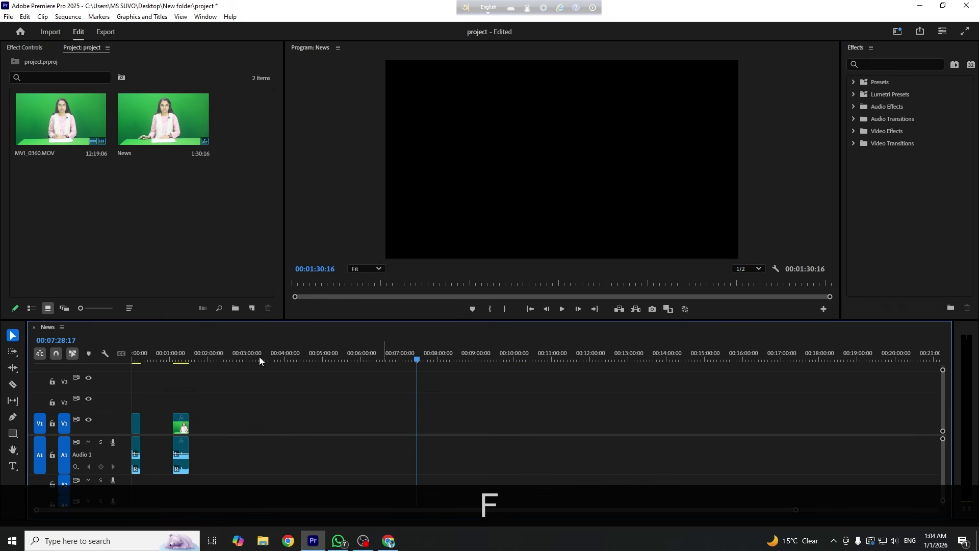
- Play the first clip from 00:00:10:16 through its end into the gap
click(165, 360)
key(equal)
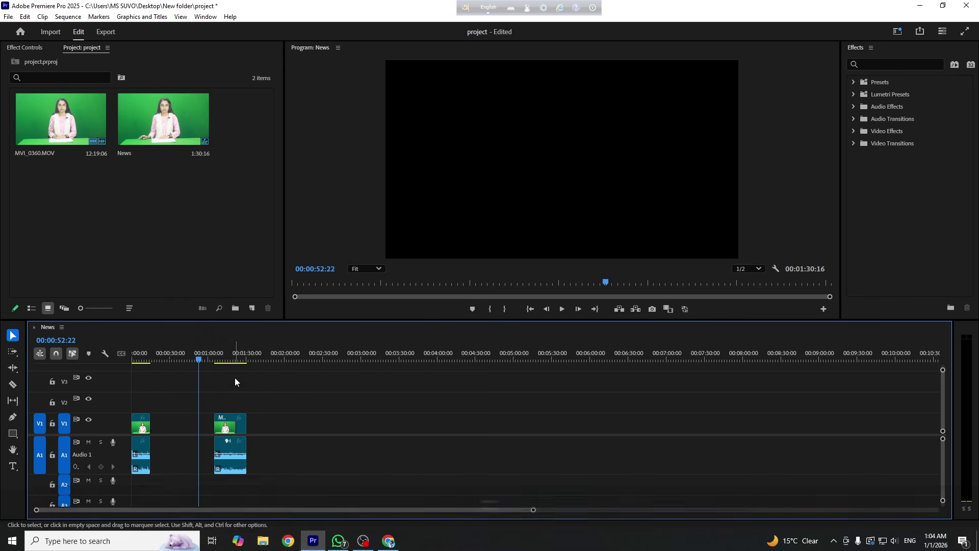
key(equal)
key(equal)
mouse_move(258, 357)
mouse_down()
mouse_move(206, 360)
mouse_move(247, 372)
mouse_up()
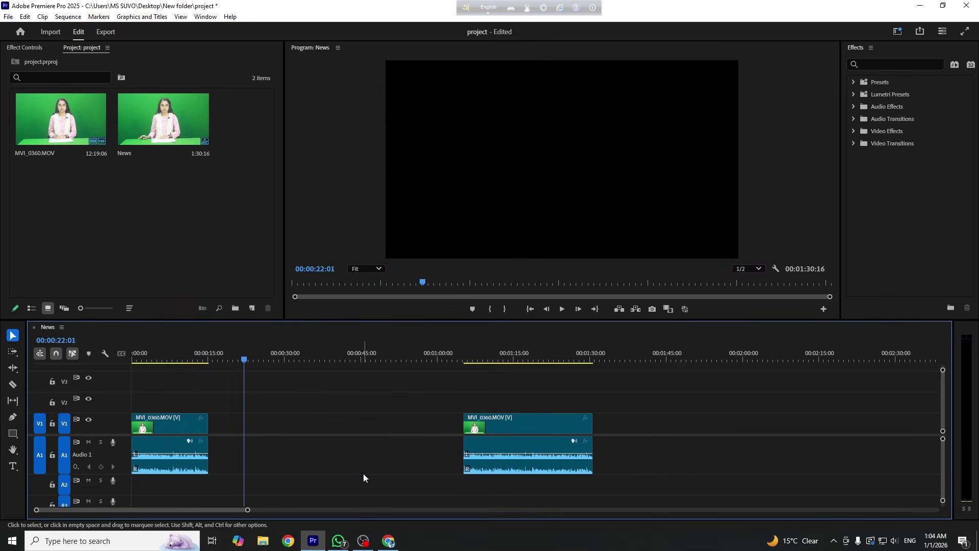
click(185, 360)
key(space)
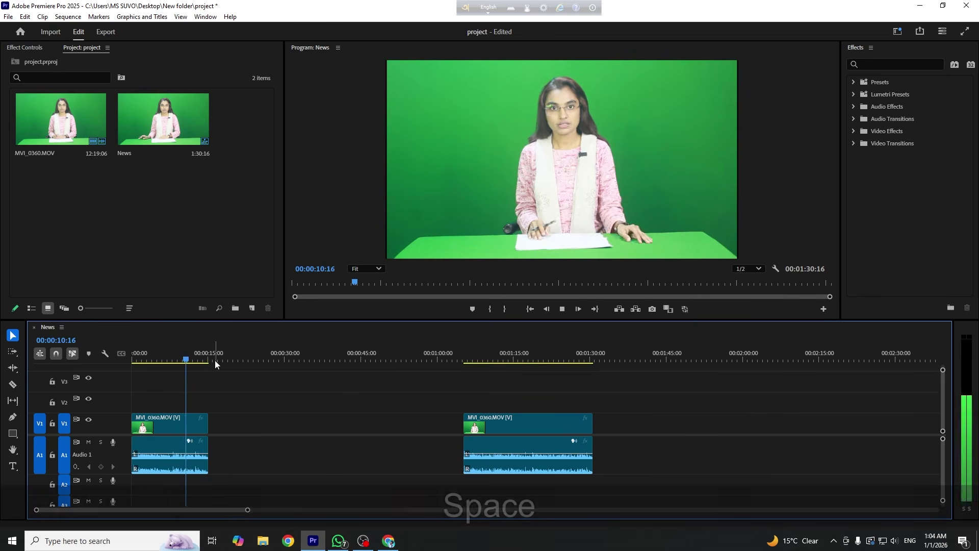
key(space)
key(equal)
key(equal)
key(equal)
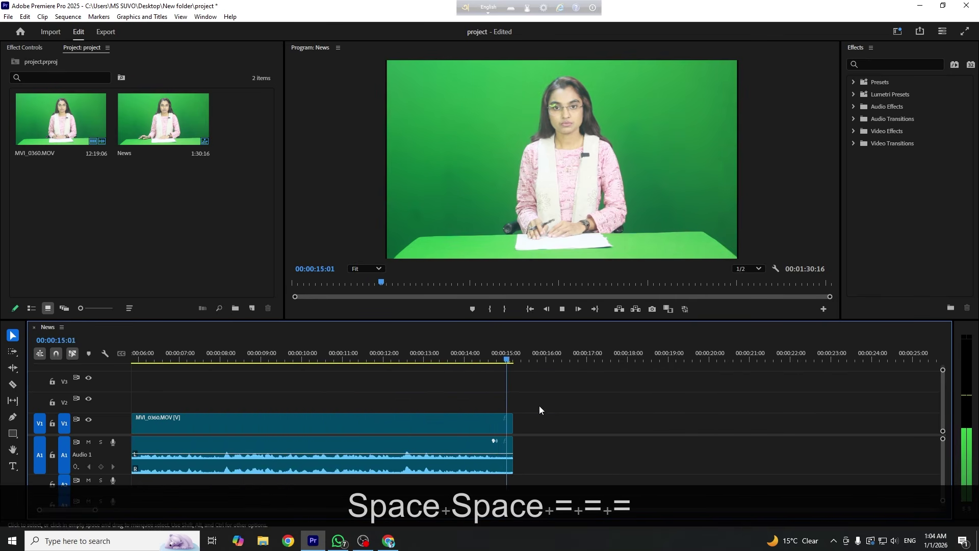
key(minus)
key(space)
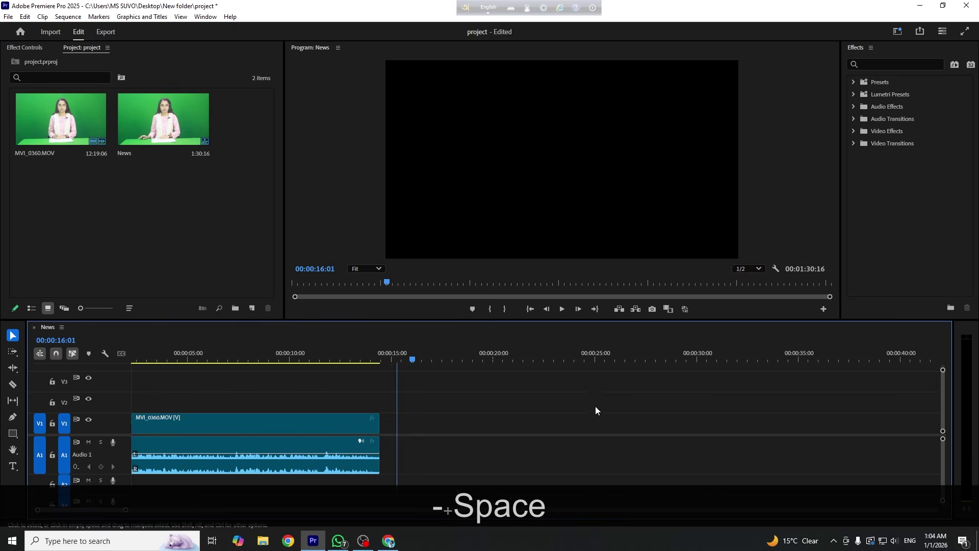
- Move the second speech clip back against the end of the first clip
key(minus)
key(minus)
click(525, 423)
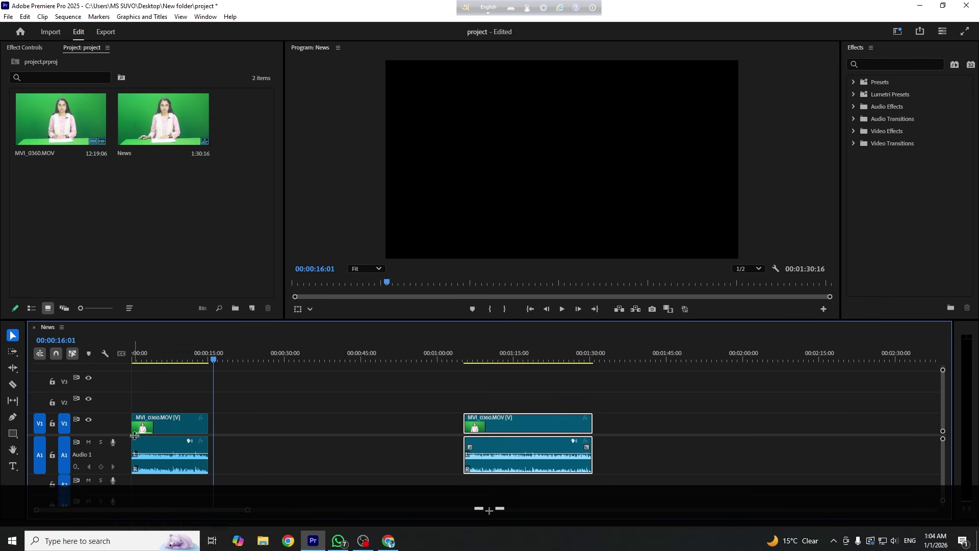
drag(507, 424, 262, 423)
key(equal)
mouse_move(504, 421)
mouse_down()
mouse_move(466, 419)
mouse_move(485, 421)
mouse_up()
click(521, 387)
scroll(526, 389, down, 3)
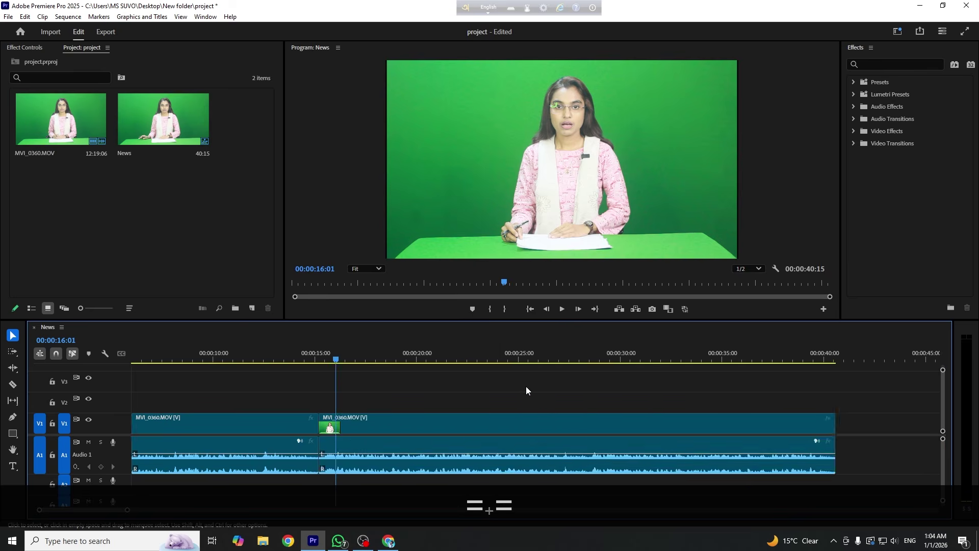
- Undo the moves of the second speech clip
key(minus)
key(minus)
key(minus)
key(ctrl+z)
key(ctrl+z)
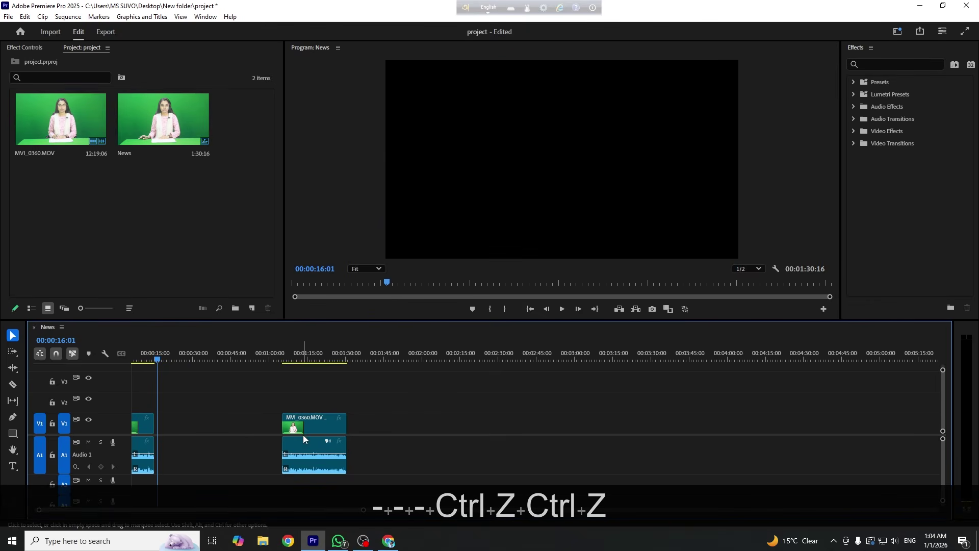
- Delete the empty gap between the two speech clips so they join
click(226, 431)
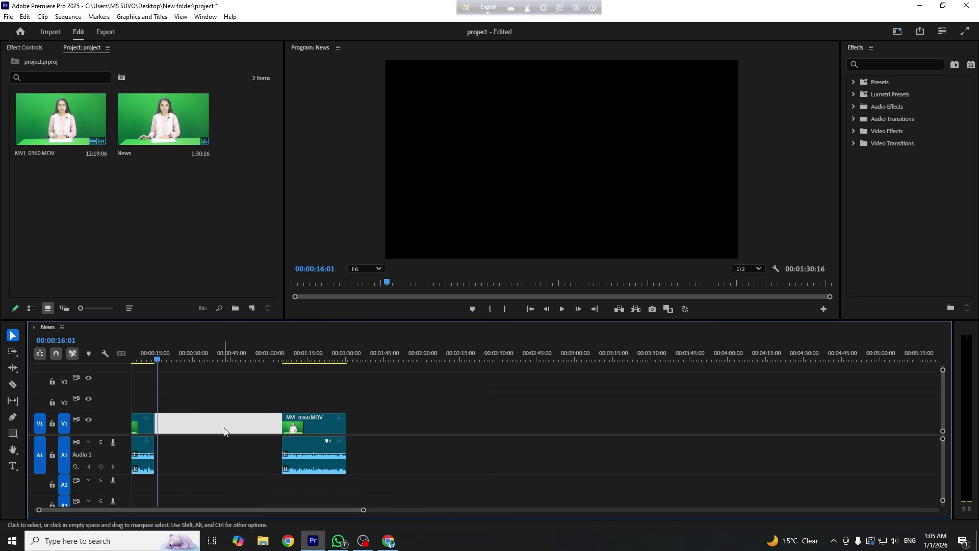
key(Delete)
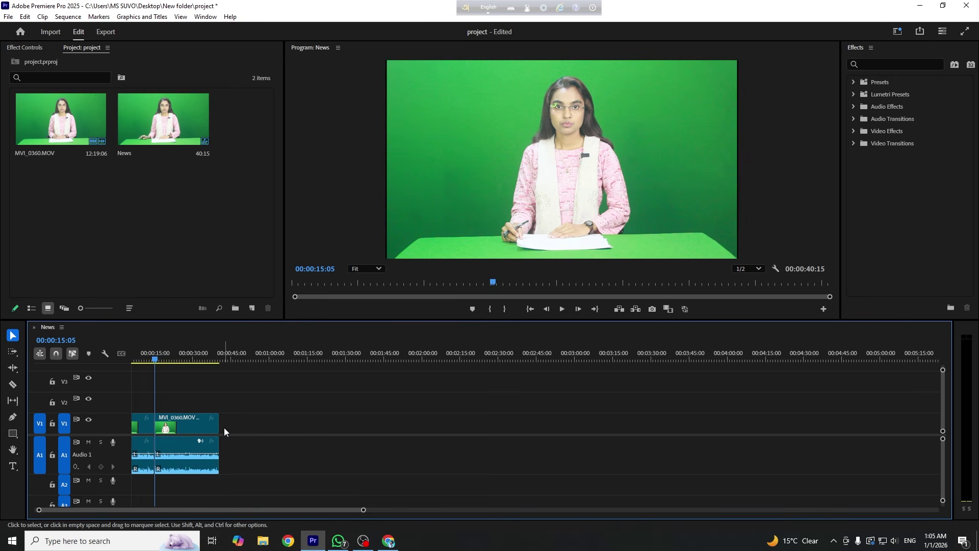
- Play the News sequence from the start through the join between the two clips, stopping at 00:00:18:11
drag(191, 346, 98, 353)
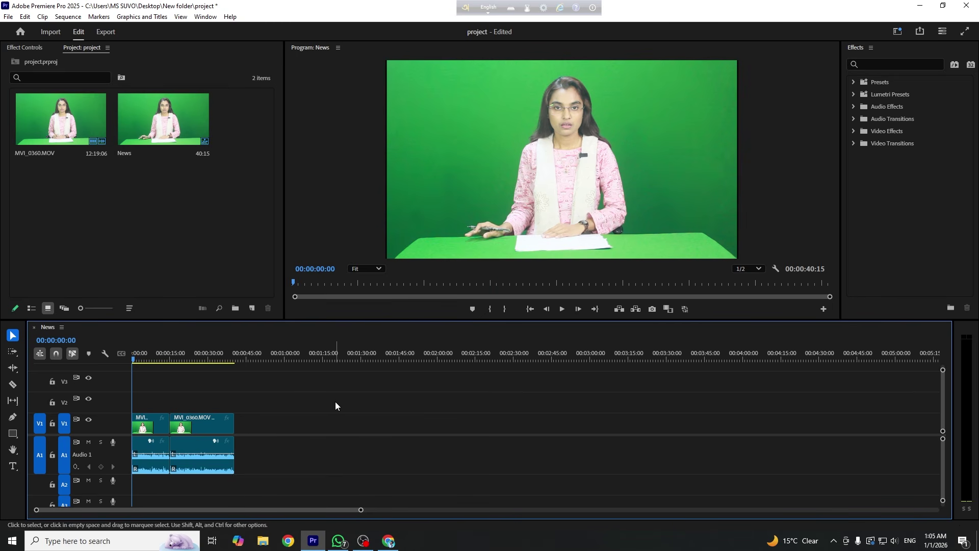
key(space)
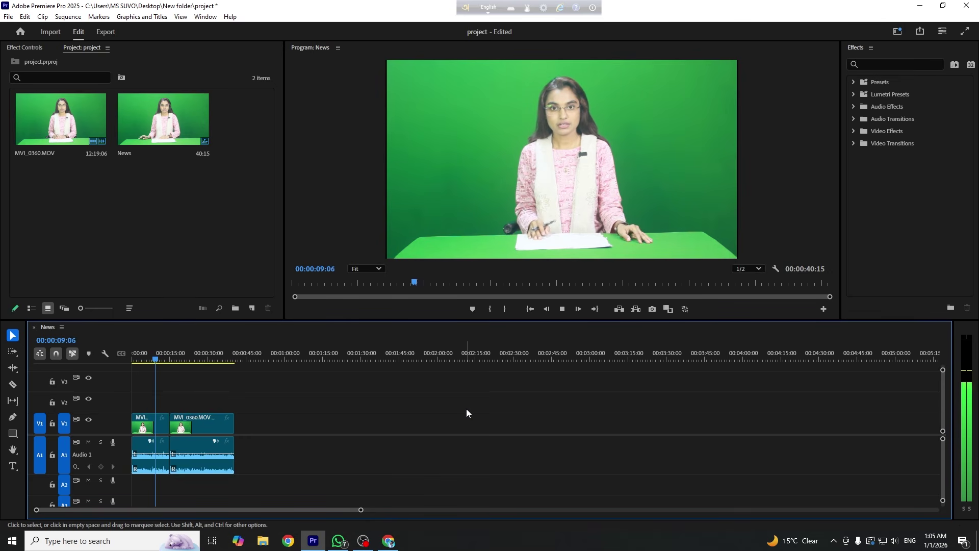
key(equal)
key(equal)
key(equal)
key(equal)
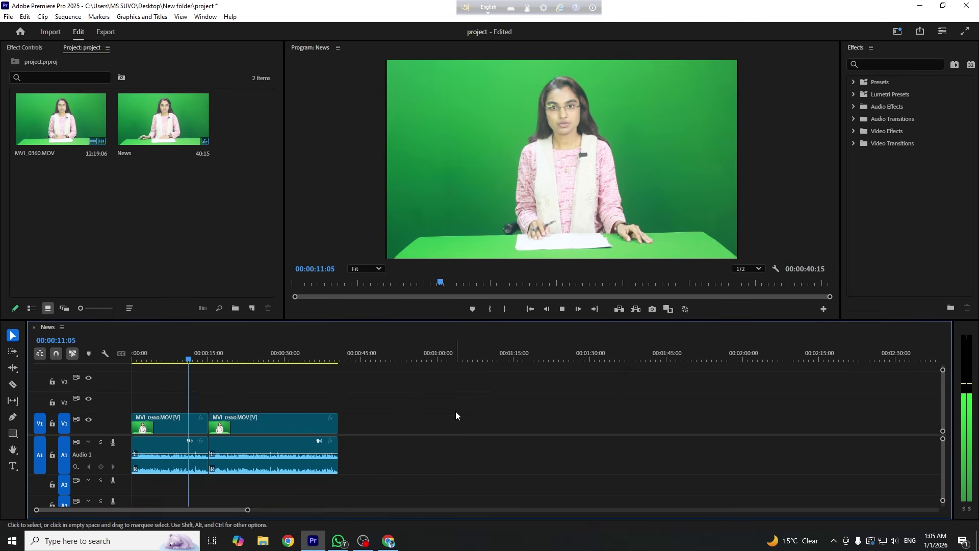
scroll(620, 436, down, 3)
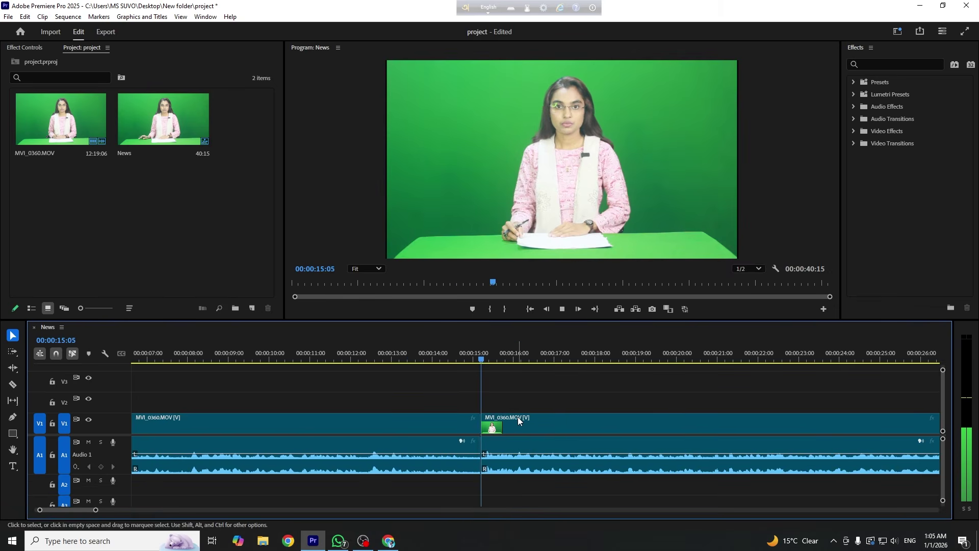
scroll(518, 417, down, 2)
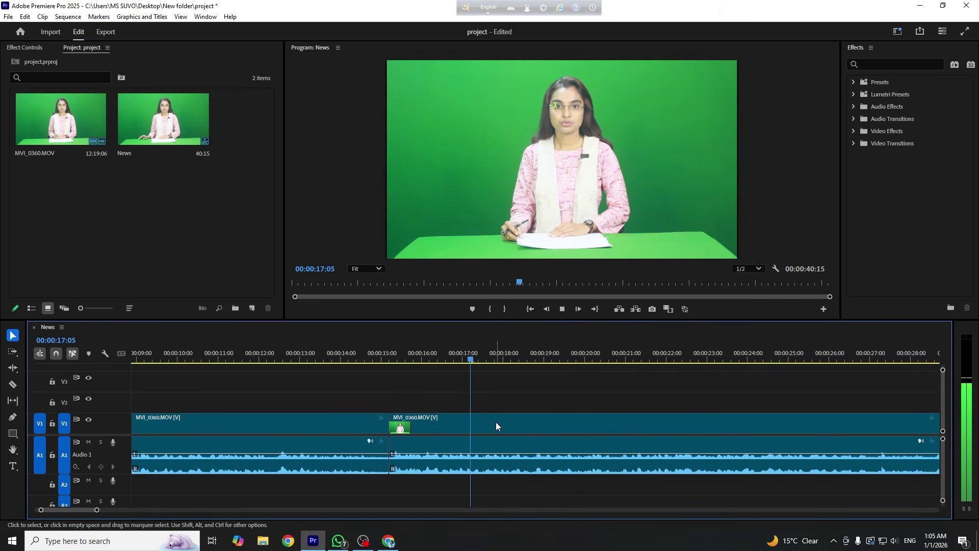
key(space)
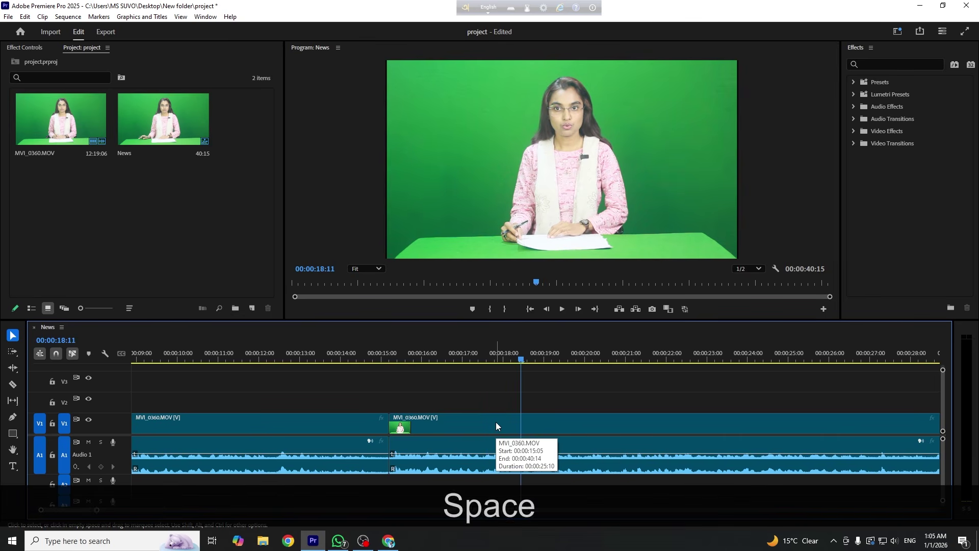
- Scrub back and forth across the join between the two clips, ending at 00:00:03:03 in the first clip
key(minus)
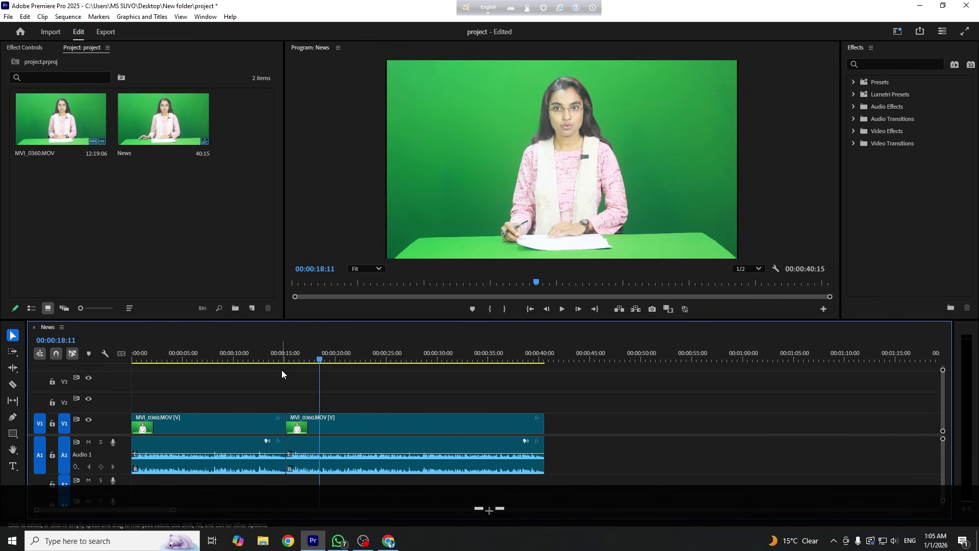
click(262, 358)
drag(275, 357, 310, 358)
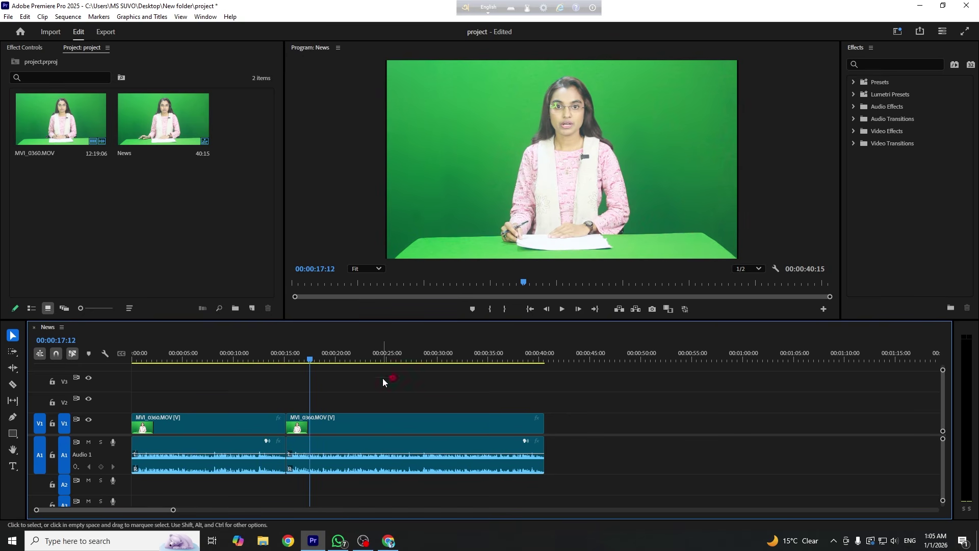
drag(239, 362, 273, 357)
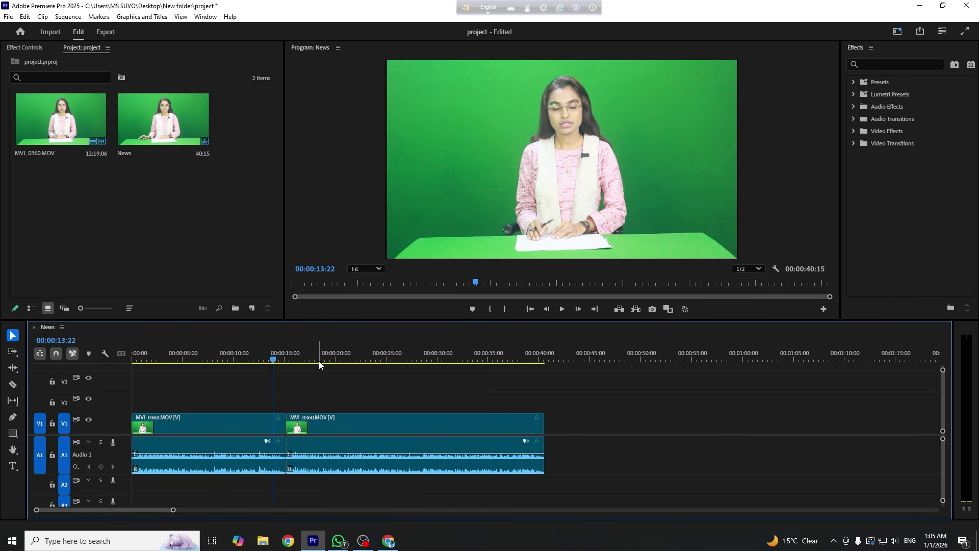
drag(247, 357, 210, 367)
click(164, 357)
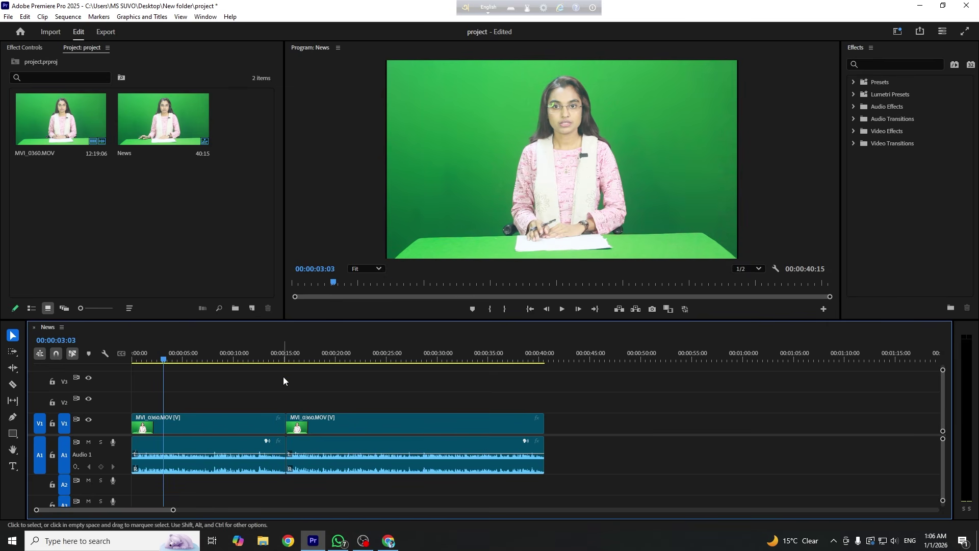
right_click(132, 199)
click(77, 204)
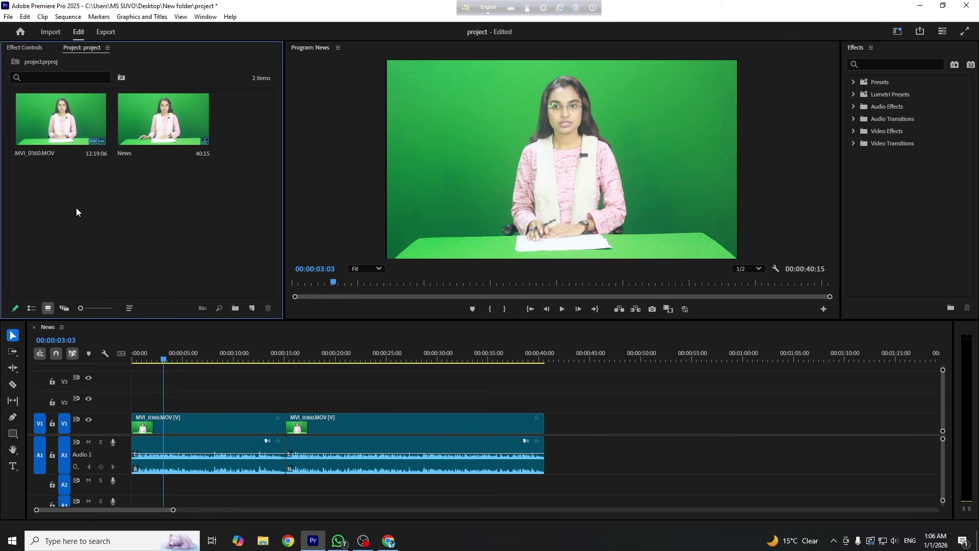
click(452, 127)
click(445, 391)
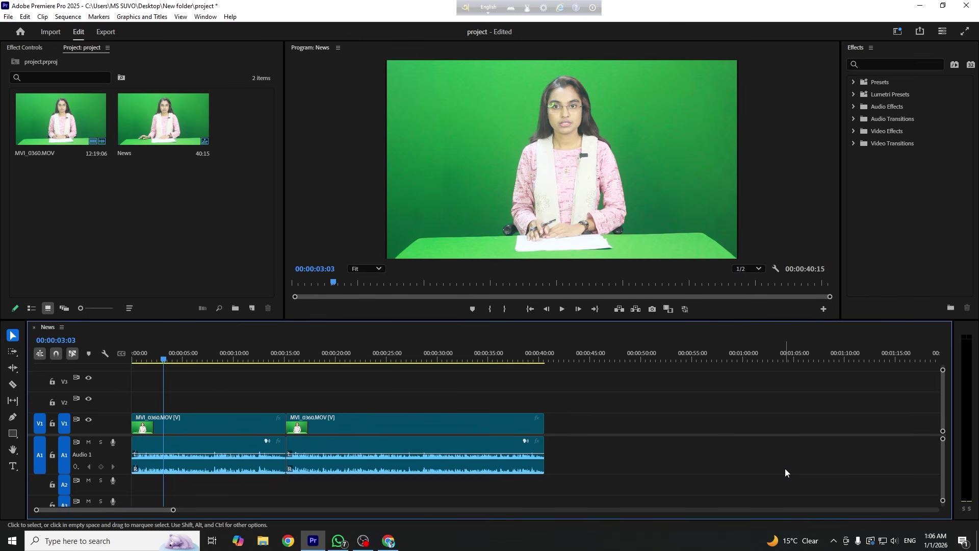
click(233, 427)
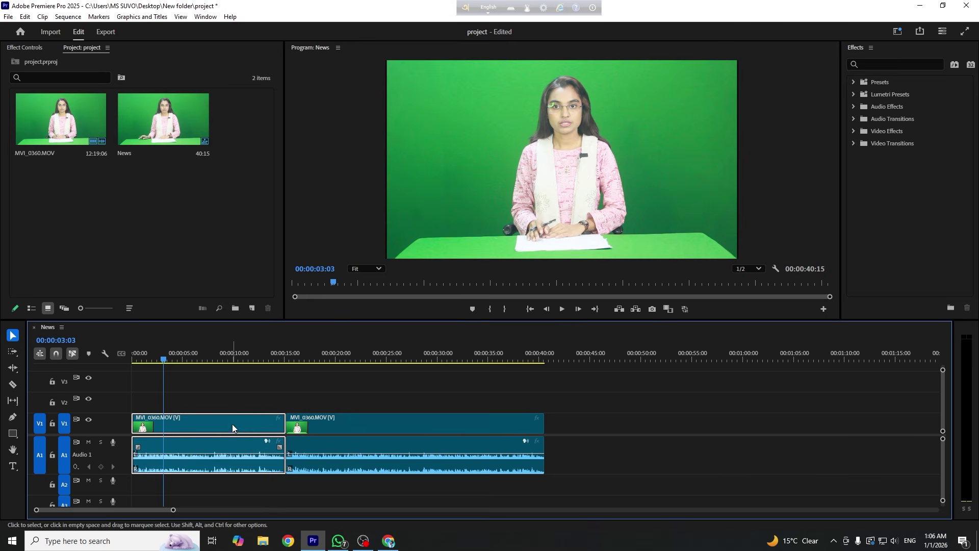
click(457, 128)
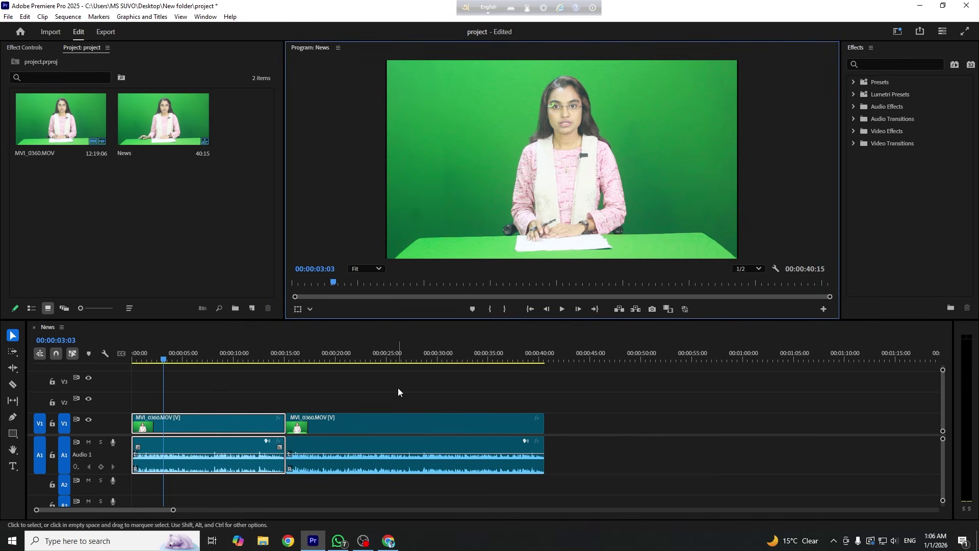
click(363, 353)
click(432, 394)
click(270, 425)
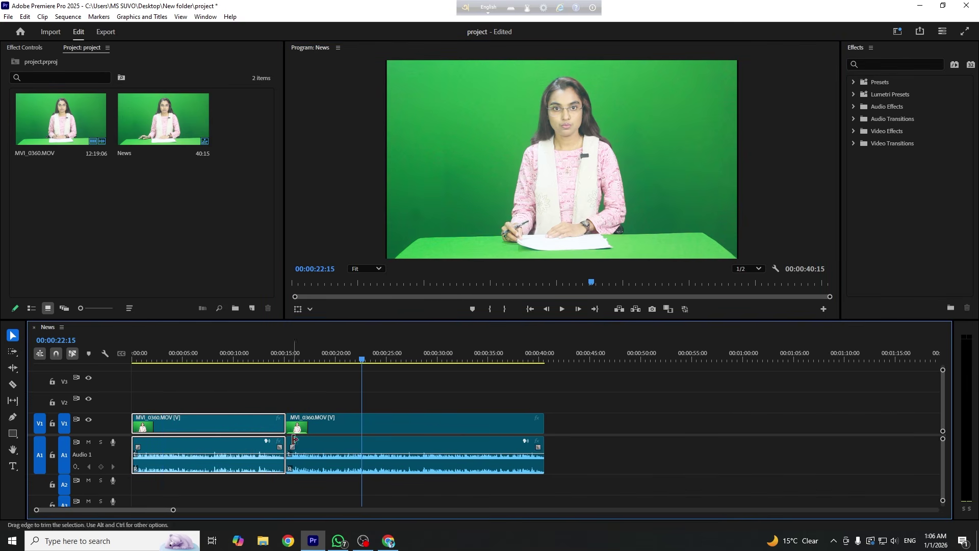
click(284, 387)
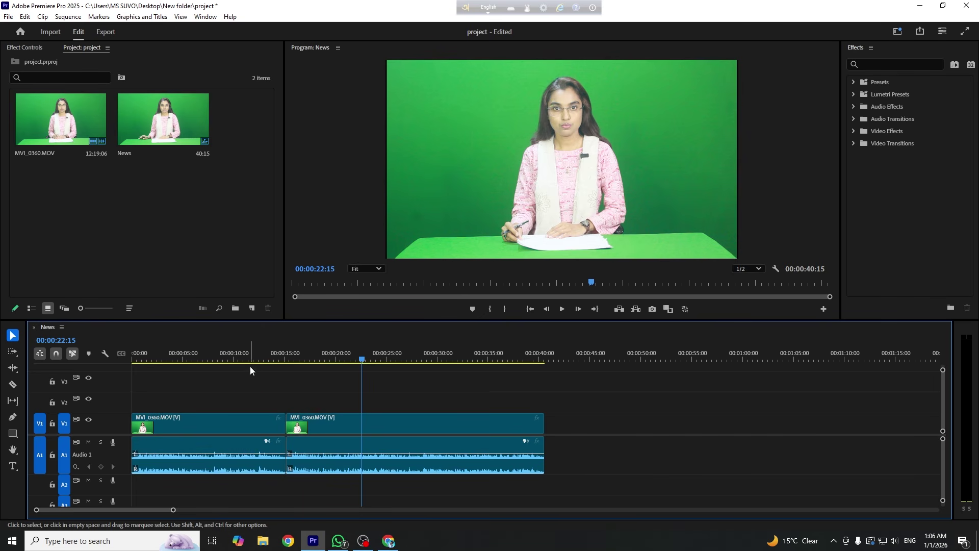
click(247, 357)
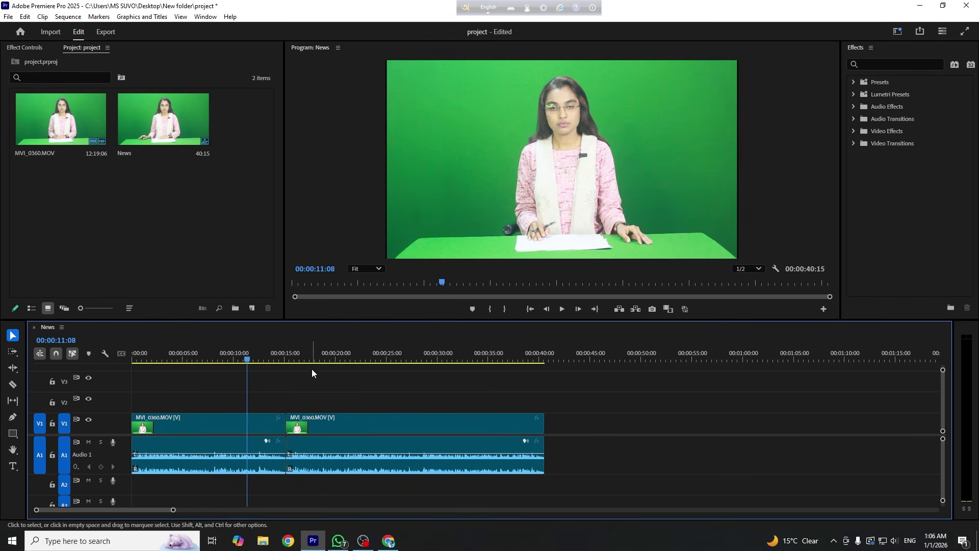
click(330, 359)
drag(305, 360, 180, 357)
click(426, 377)
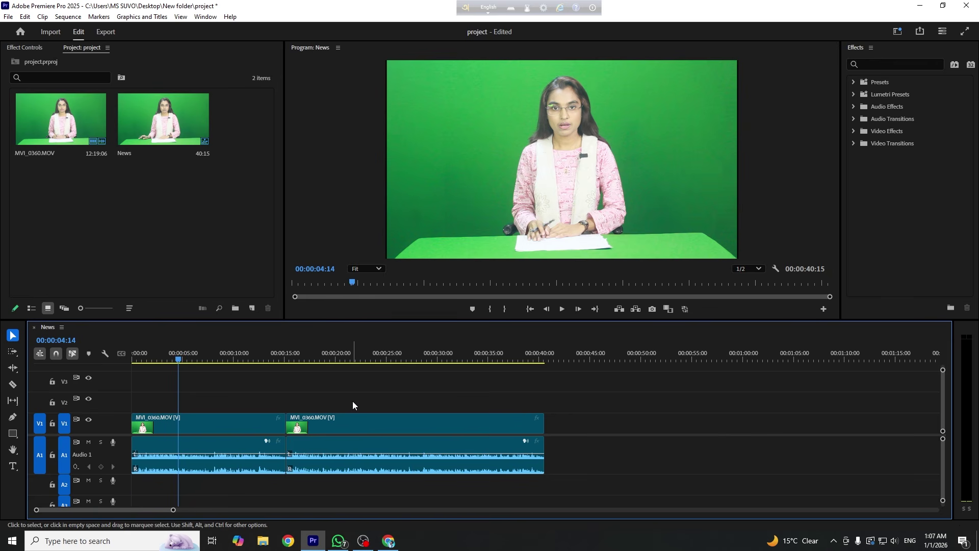
- Minimize Premiere Pro to show the desktop
click(917, 5)
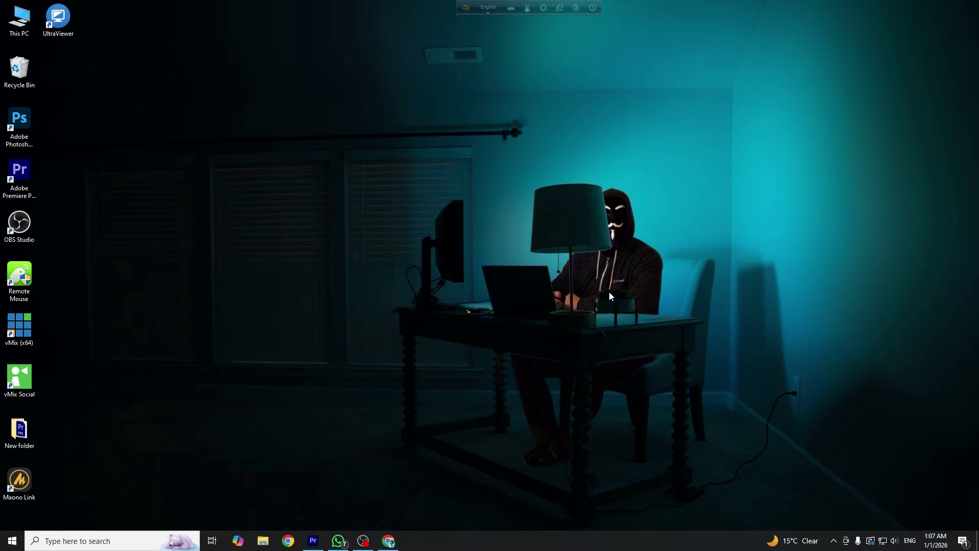